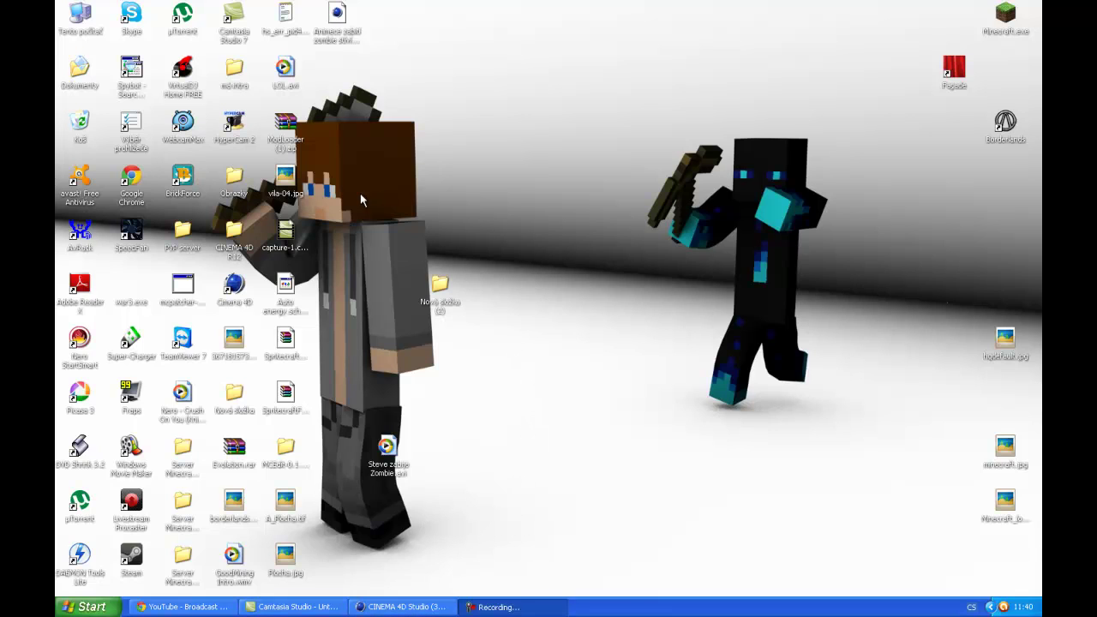
# - Play the finished animation Steve zabije Zombie.avi from the desktop, and close the player
pyautogui.click(403, 613)
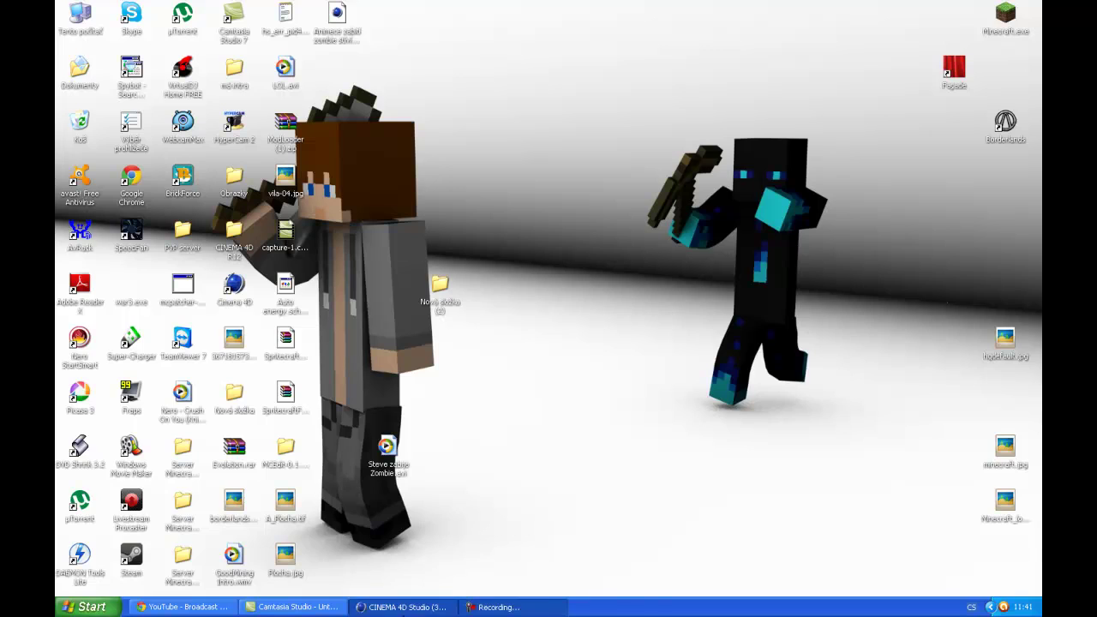
pyautogui.keyDown('alt'); pyautogui.moveTo(548, 298); pyautogui.dragTo(534, 300); pyautogui.keyUp('alt')
pyautogui.click(999, 8)
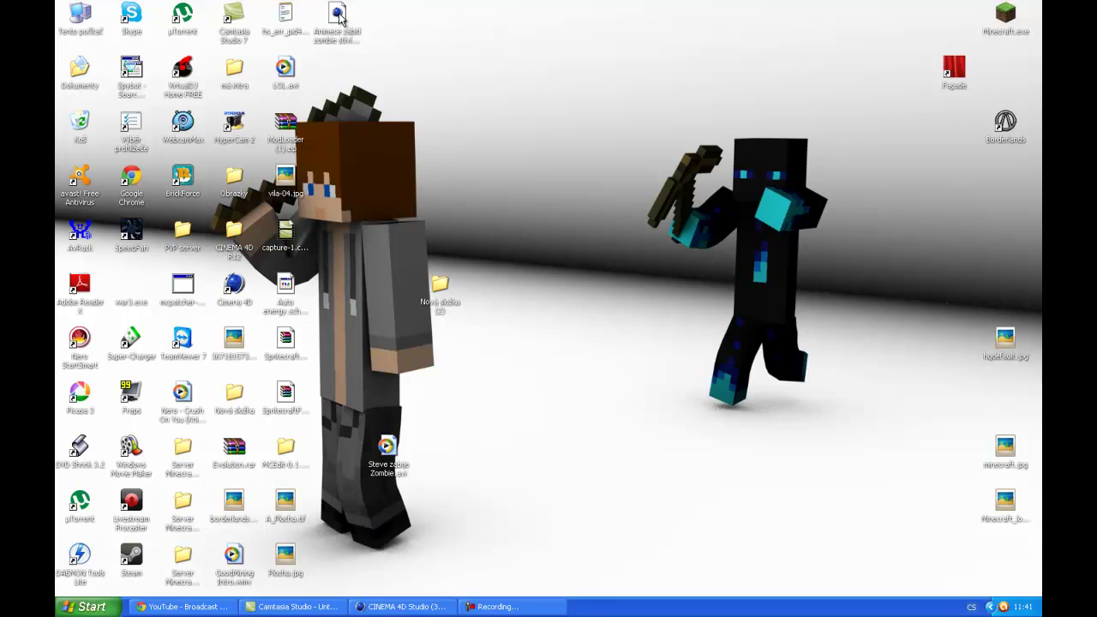
pyautogui.doubleClick(377, 452)
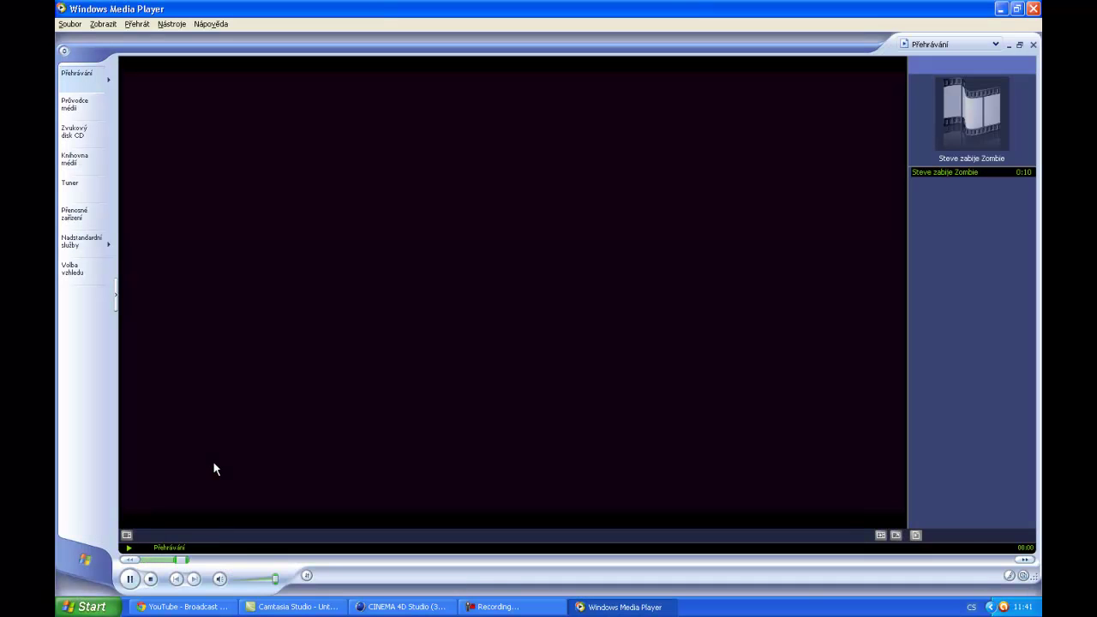
pyautogui.click(1034, 9)
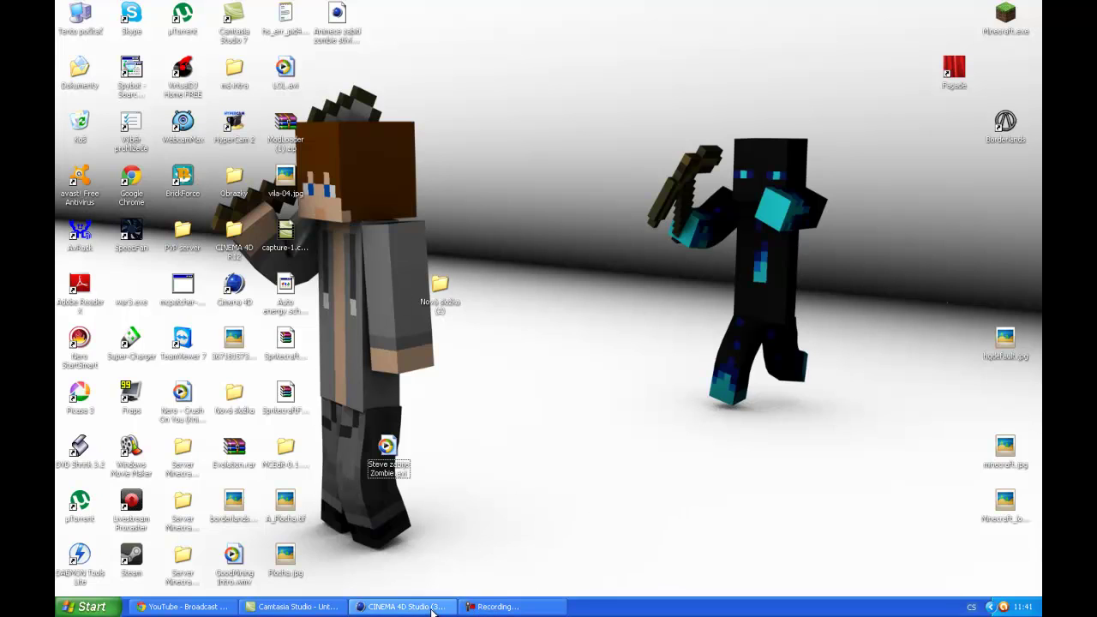
# - Switch to CINEMA 4D and open Steve.c4d from the Downloads folder in Dokumenty
pyautogui.click(393, 607)
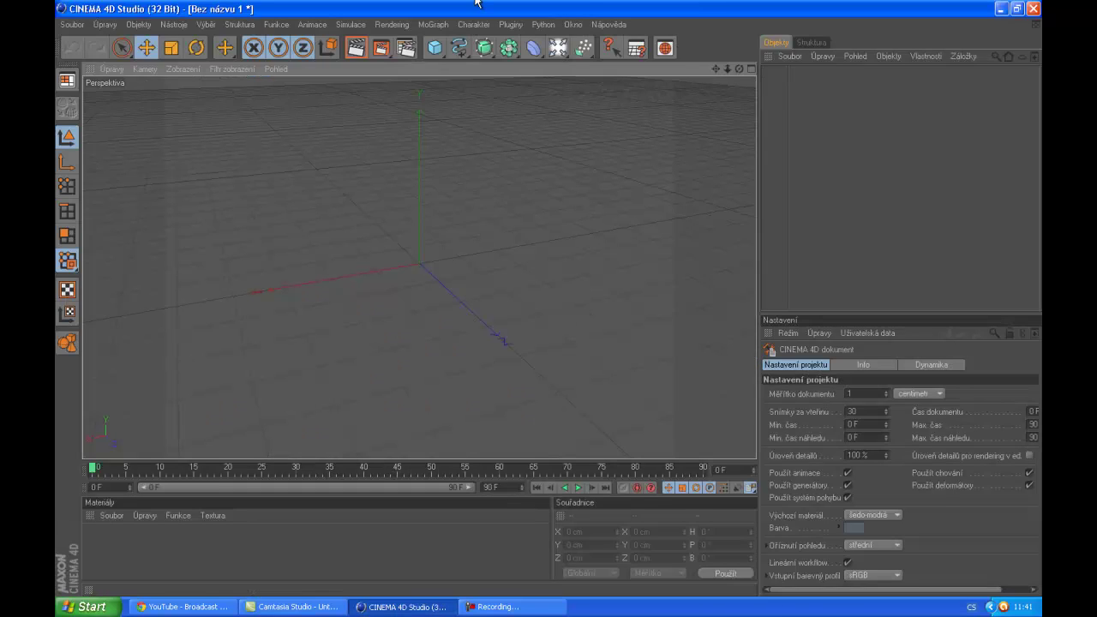
pyautogui.click(60, 14)
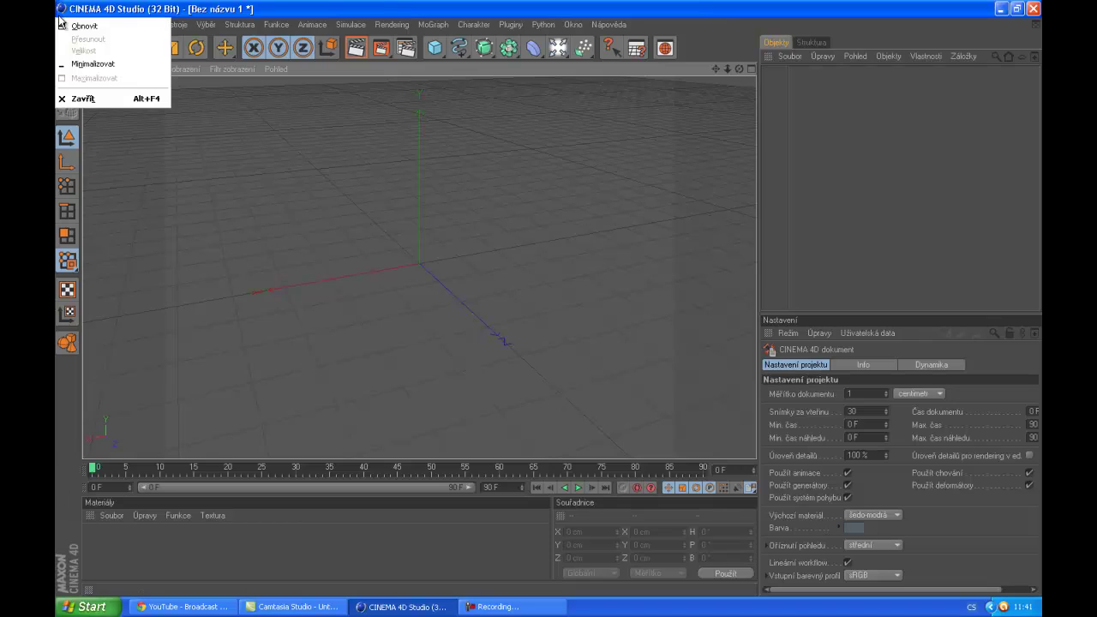
pyautogui.click(550, 300)
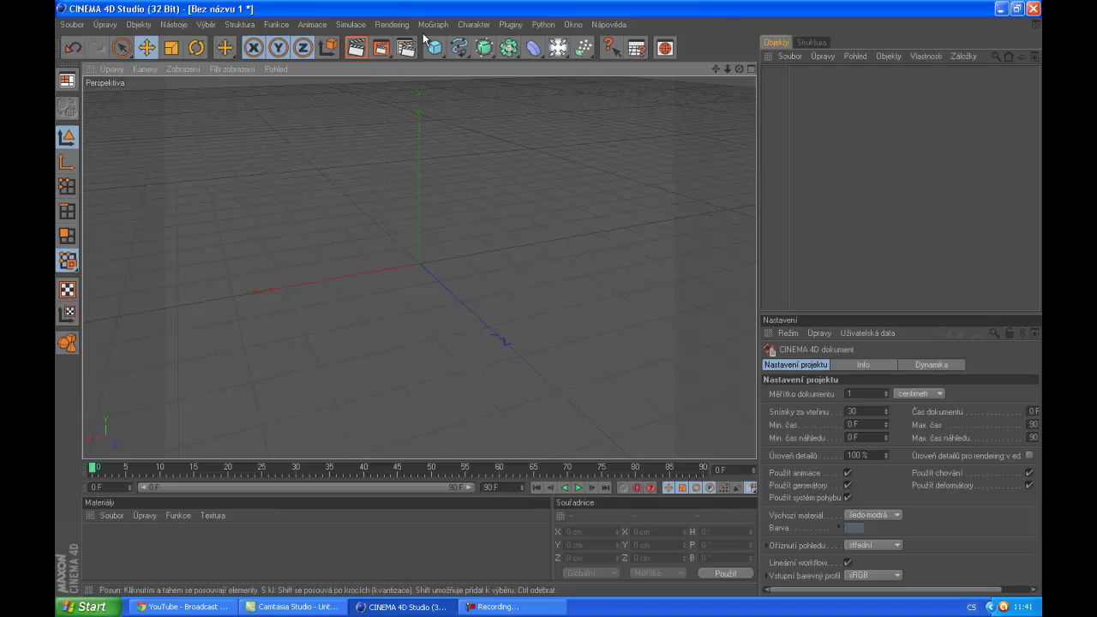
pyautogui.click(66, 27)
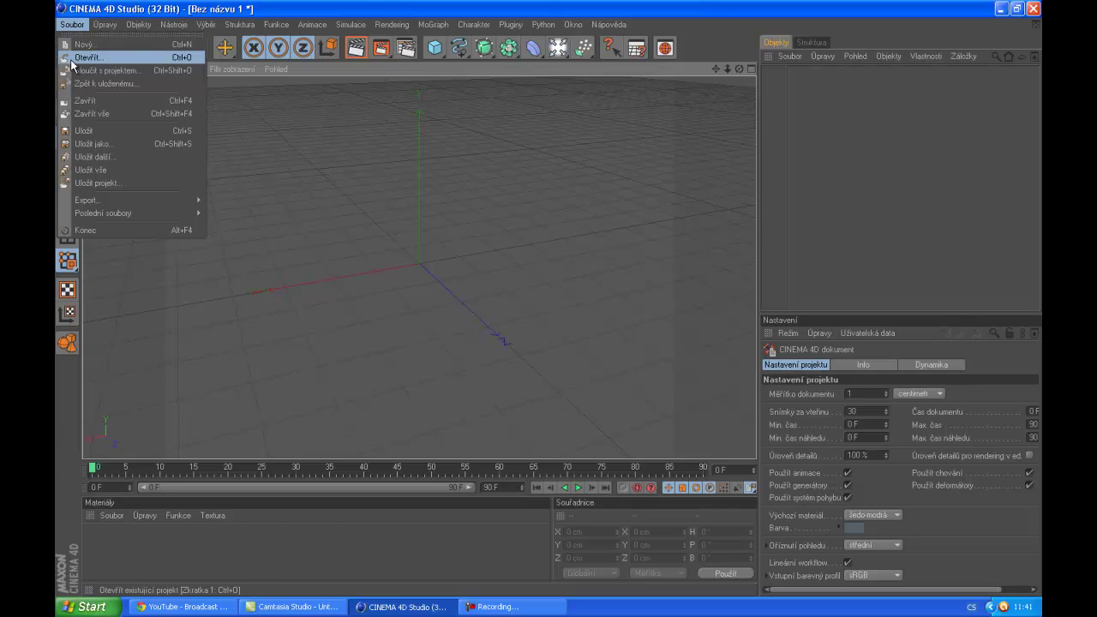
pyautogui.click(72, 59)
pyautogui.click(91, 171)
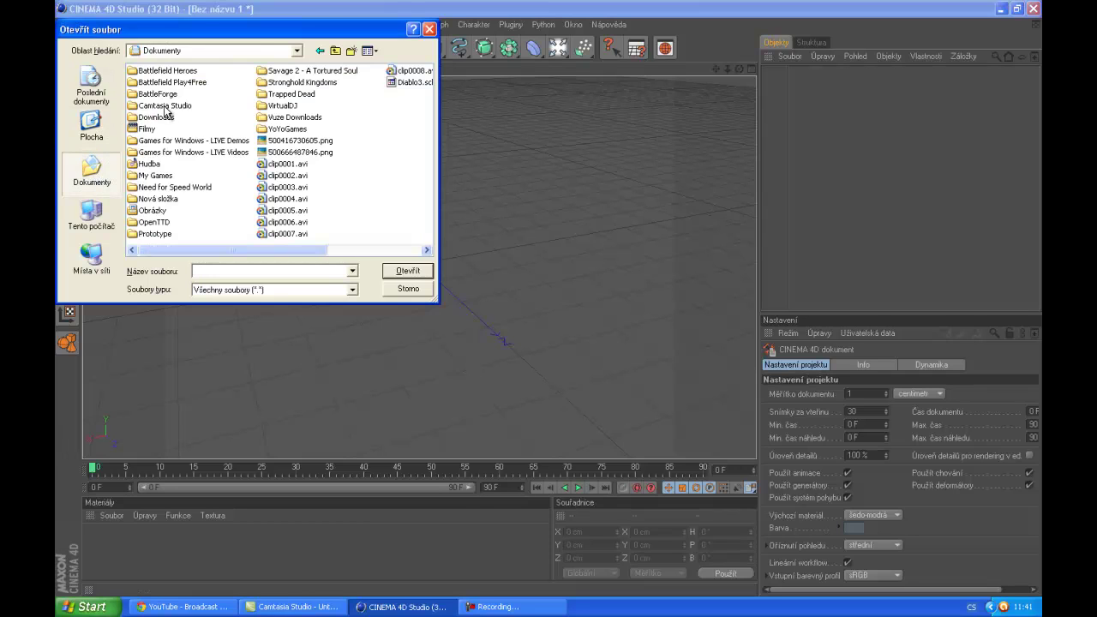
pyautogui.doubleClick(158, 118)
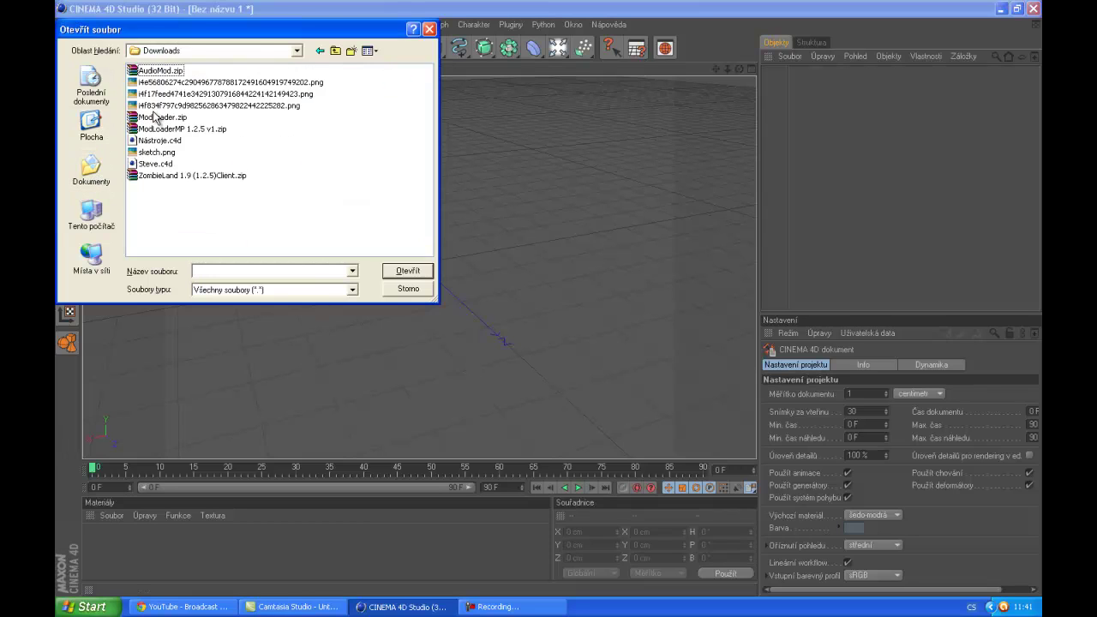
pyautogui.doubleClick(131, 165)
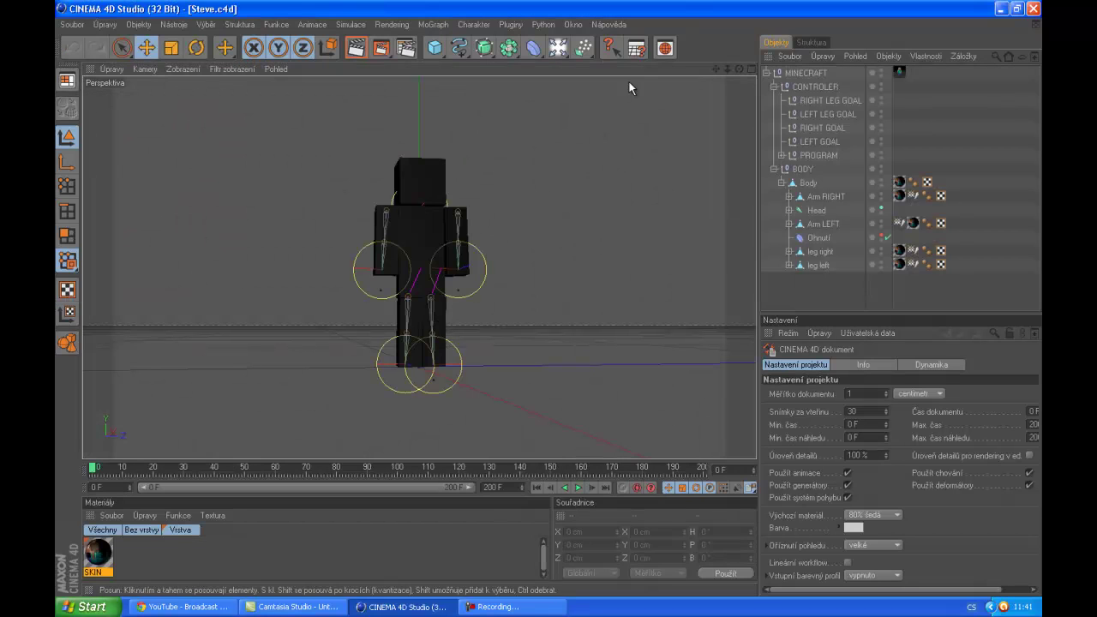
# - Open the Steve character's SKIN material in the material editor
pyautogui.keyDown('alt'); pyautogui.moveTo(549, 306); pyautogui.dragTo(532, 292); pyautogui.keyUp('alt')
pyautogui.click(99, 555)
pyautogui.doubleClick(98, 562)
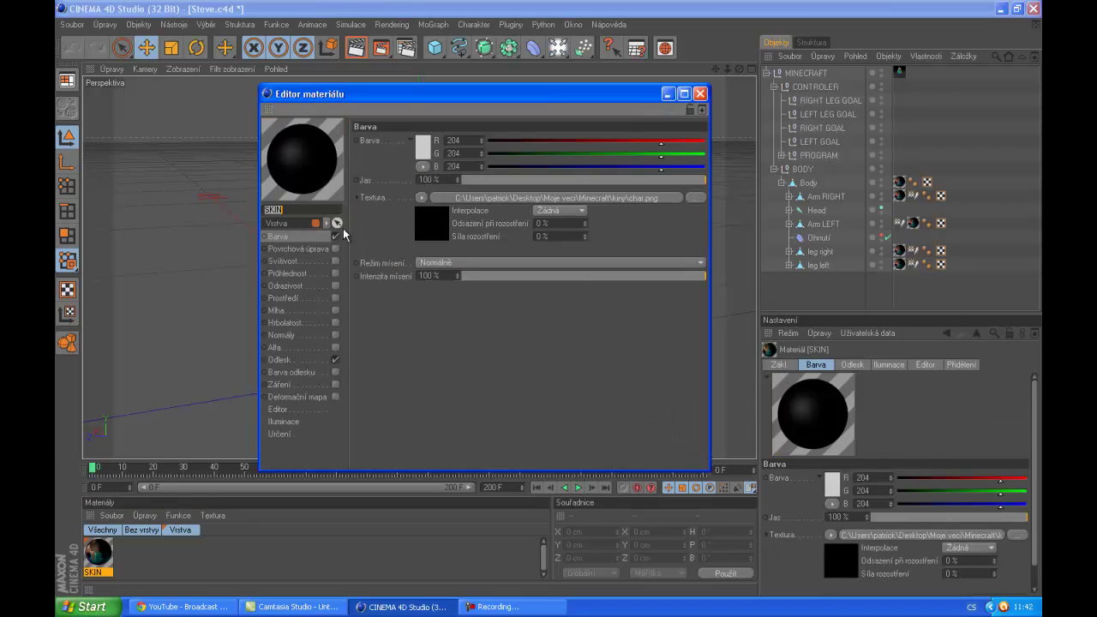
# - Try the two downloaded skin images starting with i4f17feed and i4f834f as the SKIN material's colour texture
pyautogui.click(697, 199)
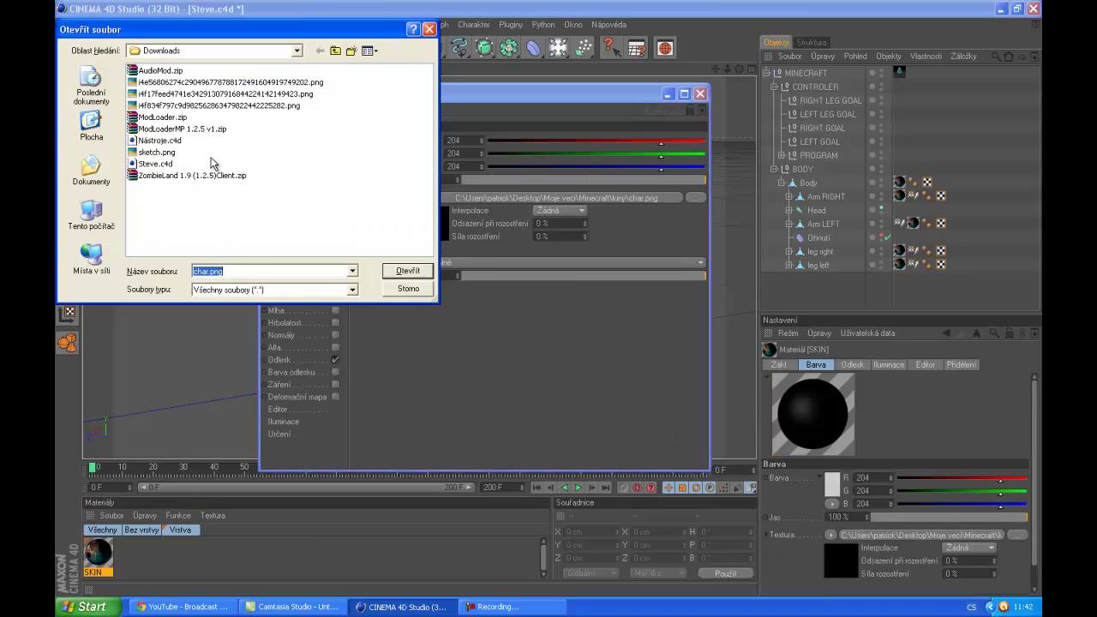
pyautogui.click(182, 105)
pyautogui.doubleClick(181, 94)
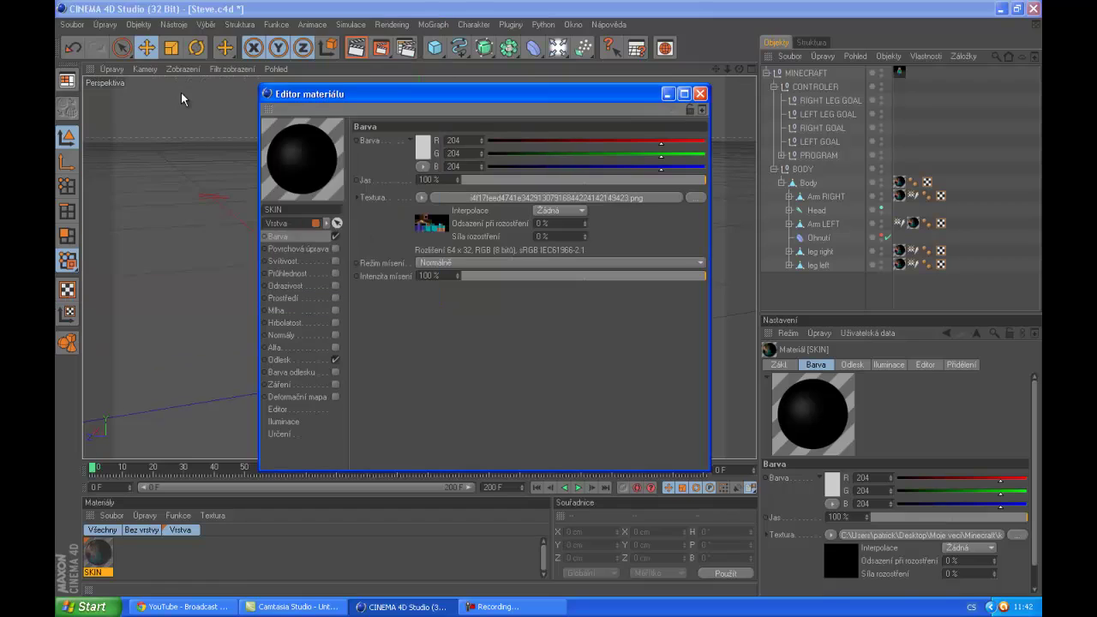
pyautogui.click(695, 197)
pyautogui.click(182, 105)
pyautogui.doubleClick(182, 106)
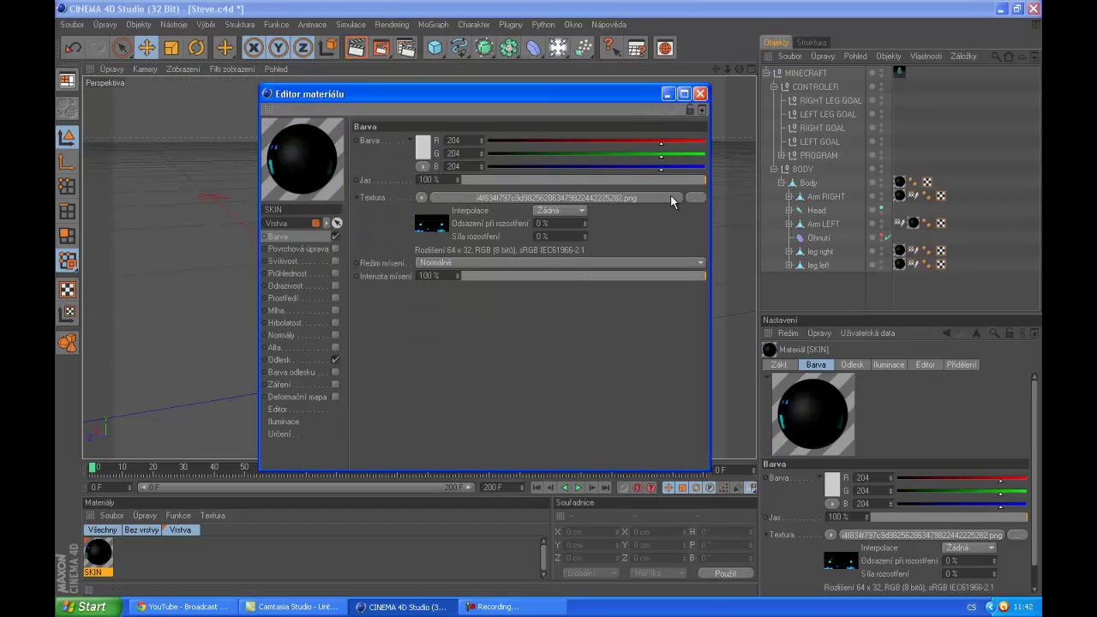
# - Load sketch.png from Downloads as the SKIN material's colour texture, close the material editor and view the character from the front
pyautogui.click(692, 198)
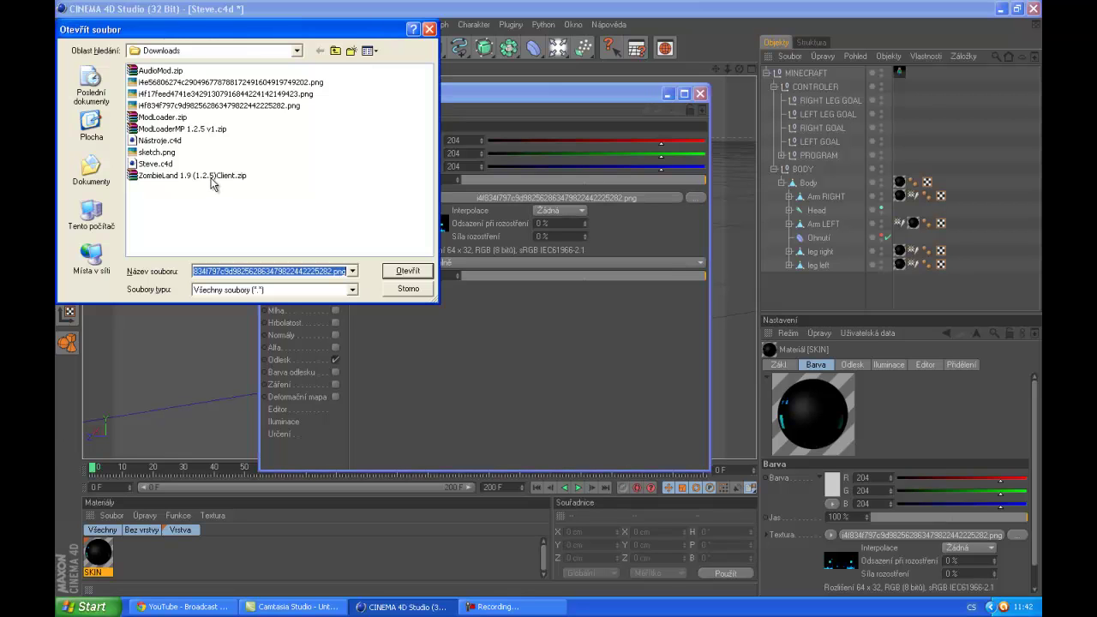
pyautogui.click(155, 152)
pyautogui.doubleClick(155, 152)
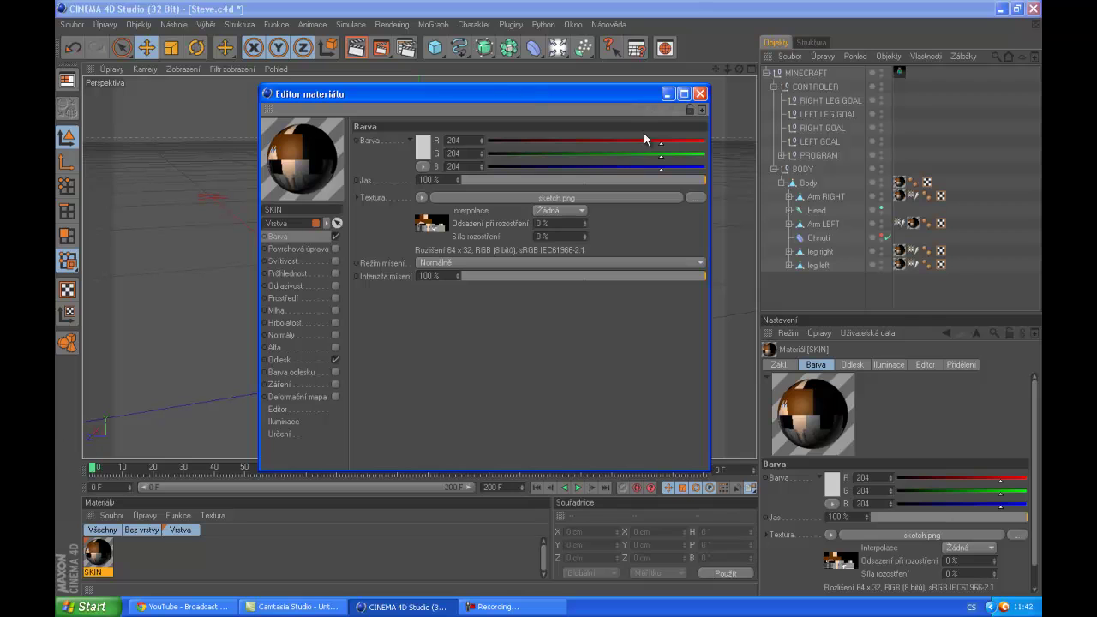
pyautogui.click(700, 93)
pyautogui.moveTo(740, 70); pyautogui.dragTo(596, 157)
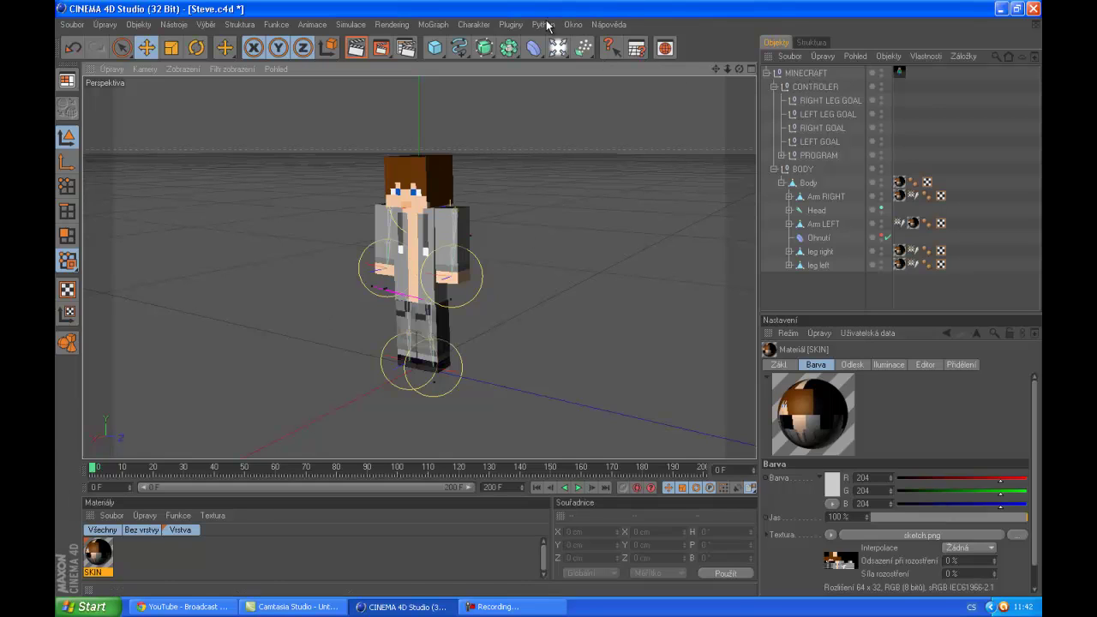
# - Collapse the MINECRAFT hierarchy and move the whole character along the X axis to about 3.4 cm
pyautogui.click(444, 235)
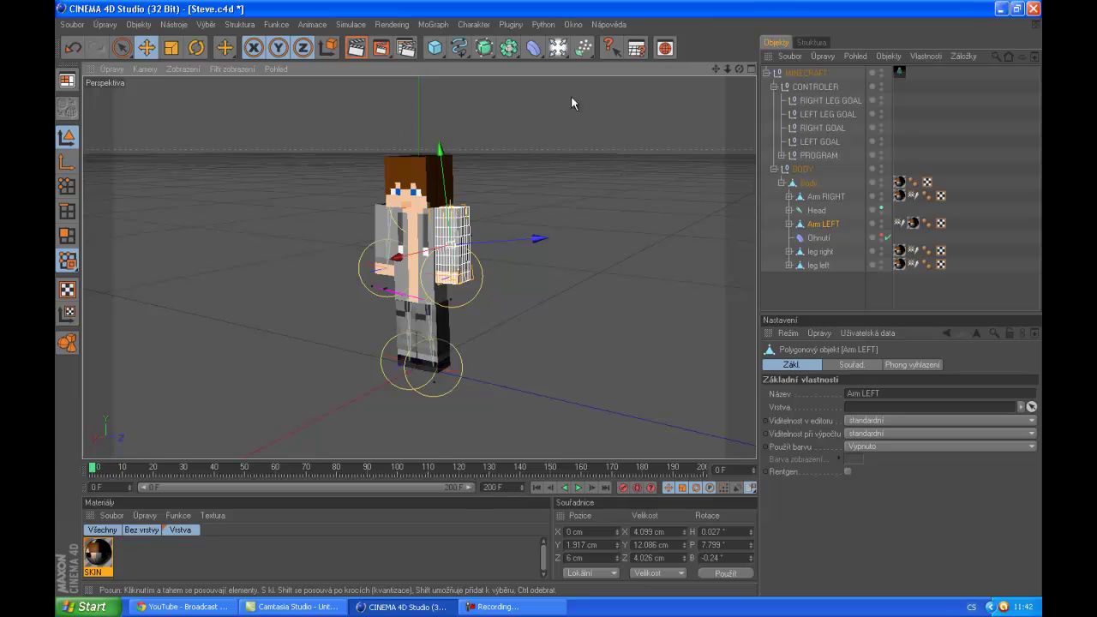
pyautogui.click(768, 72)
pyautogui.click(803, 73)
pyautogui.doubleClick(804, 73)
pyautogui.press('Return')
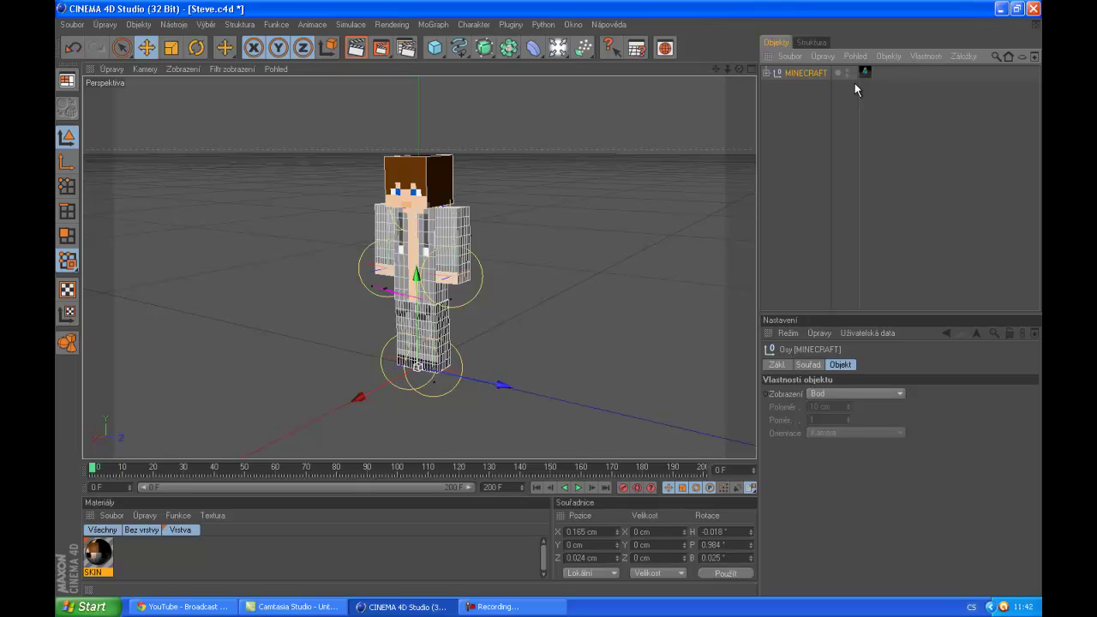
pyautogui.click(813, 84)
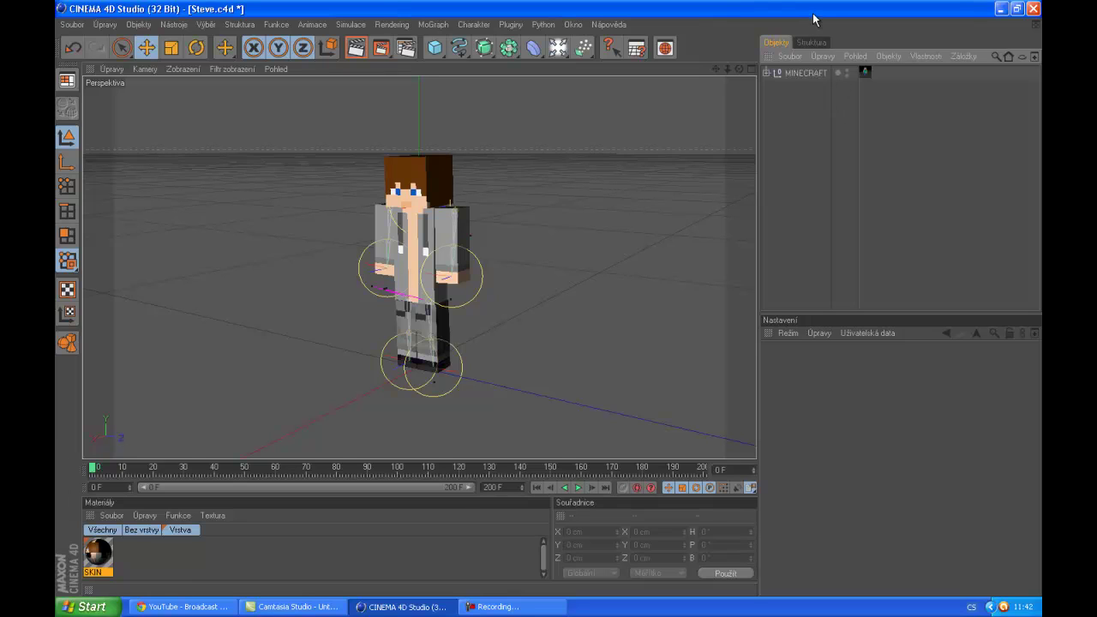
pyautogui.click(806, 73)
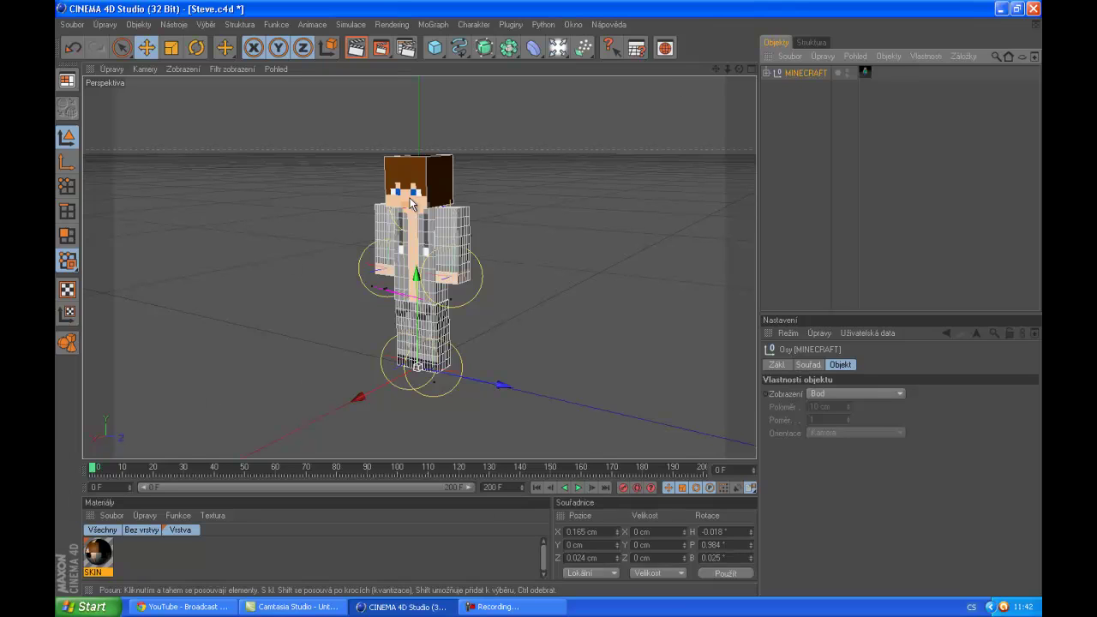
pyautogui.moveTo(358, 397)
pyautogui.mouseDown()
pyautogui.moveTo(330, 416)
pyautogui.moveTo(412, 368)
pyautogui.moveTo(359, 401)
pyautogui.mouseUp()
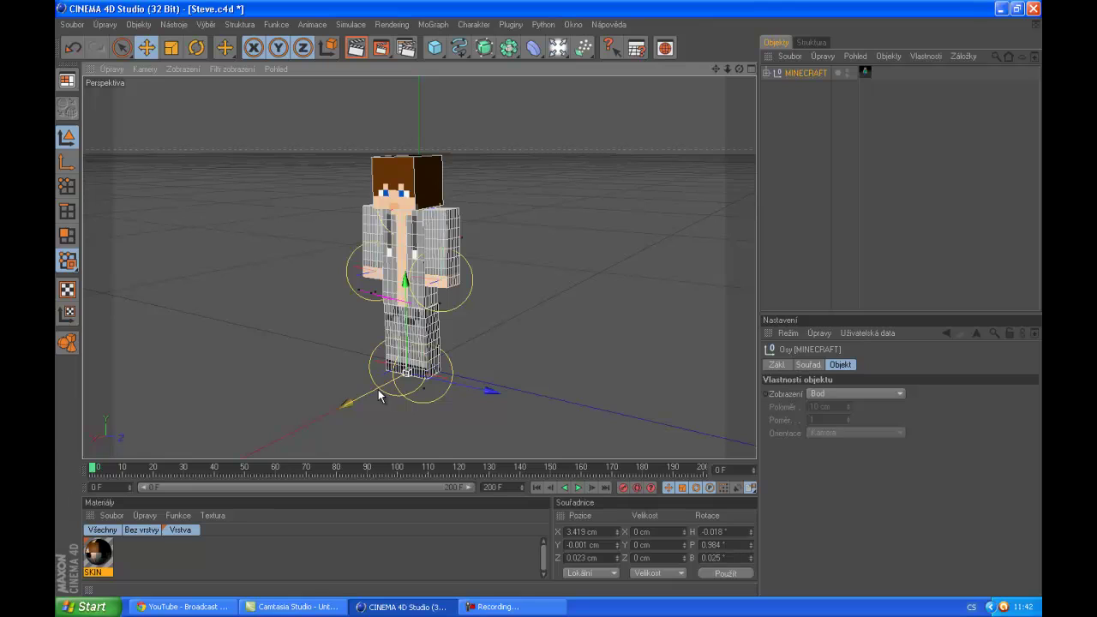
# - Create a new project and paste the copied MINECRAFT character into it
pyautogui.click(572, 24)
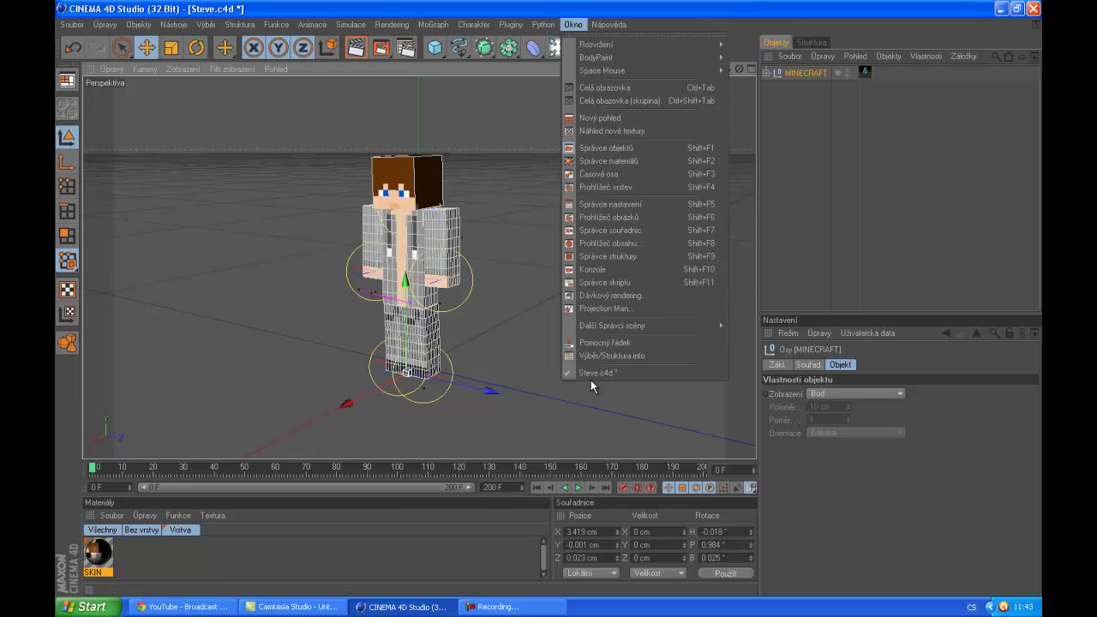
pyautogui.click(615, 383)
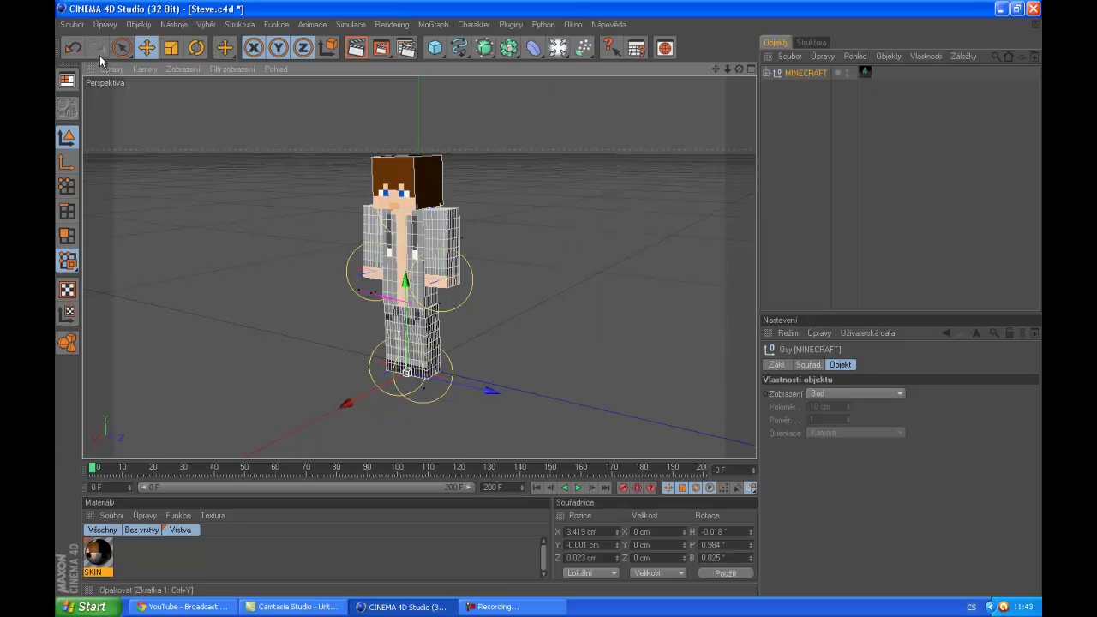
pyautogui.click(72, 24)
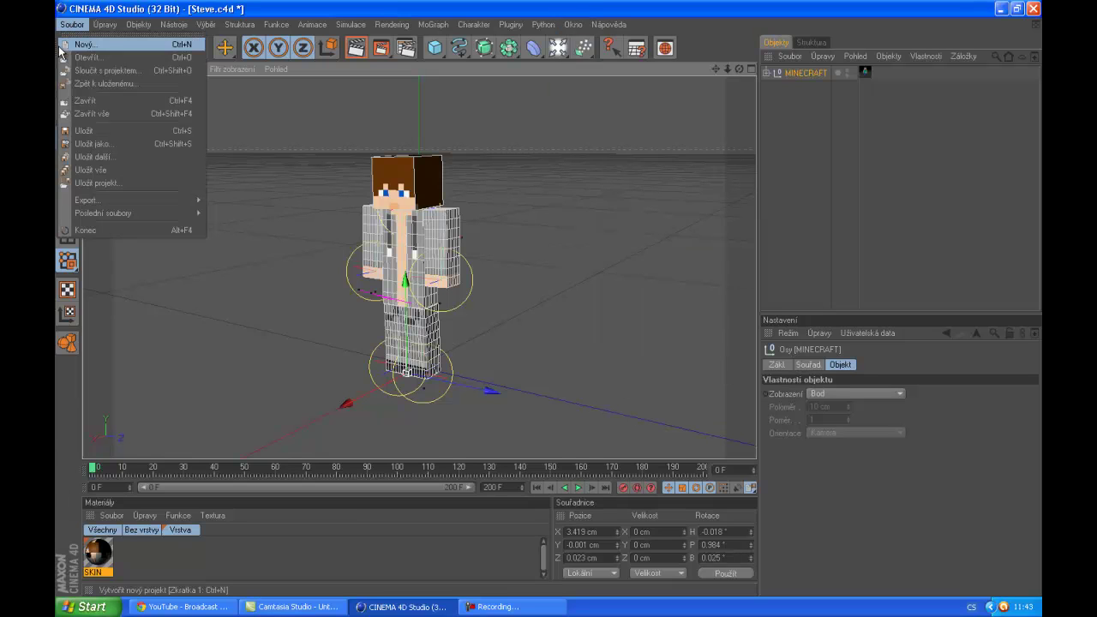
pyautogui.click(77, 44)
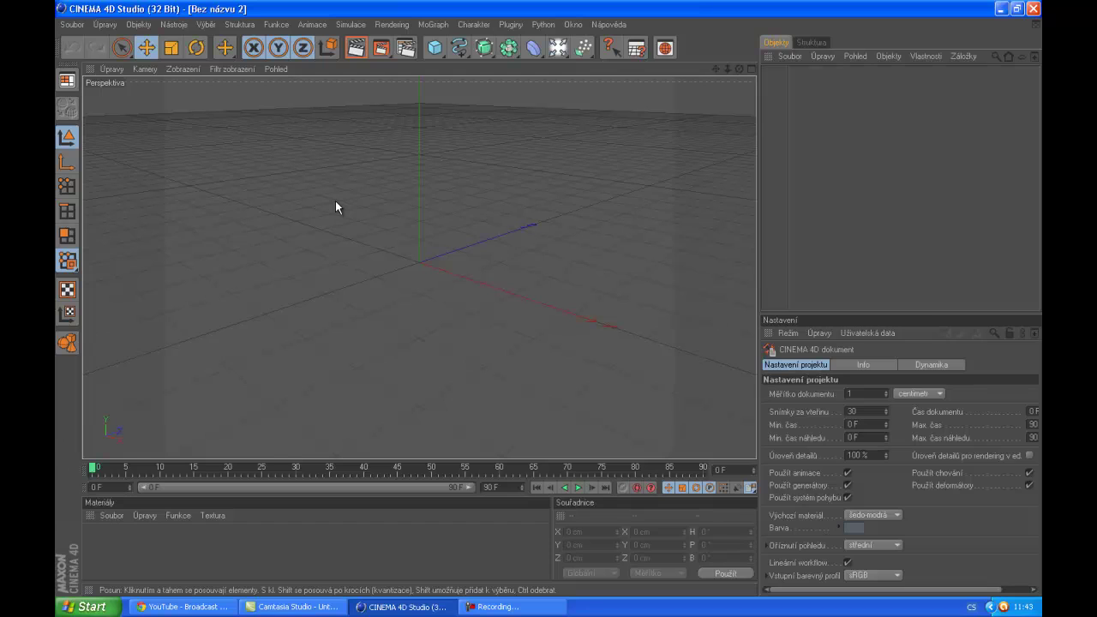
pyautogui.hotkey('ctrl', 'v')
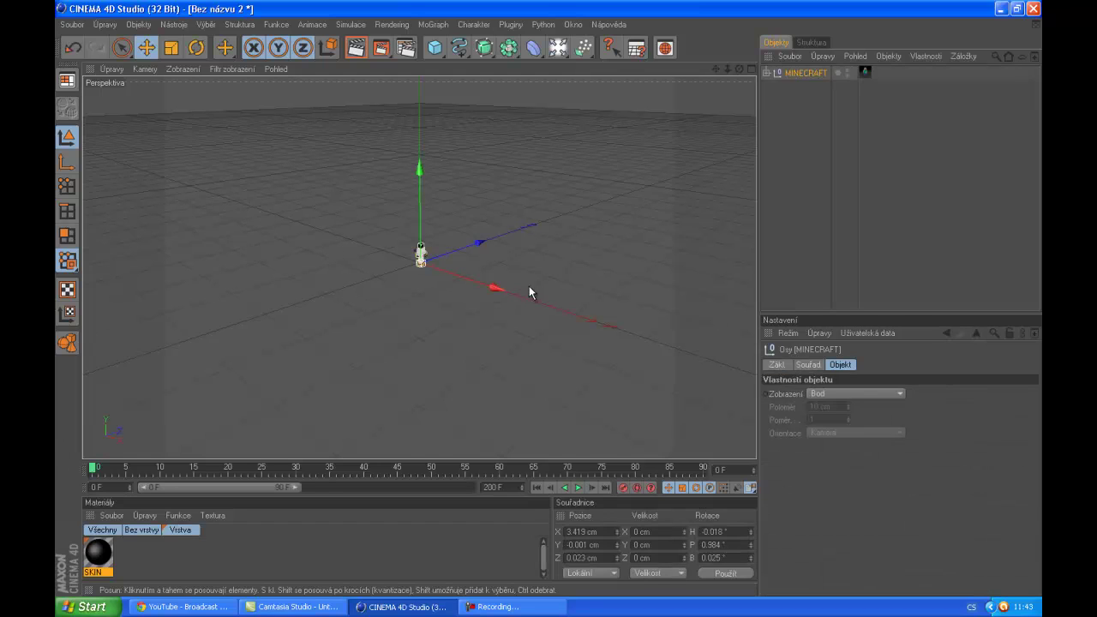
# - Open the pasted character's SKIN material in the material editor
pyautogui.scroll(8, 491, 233)
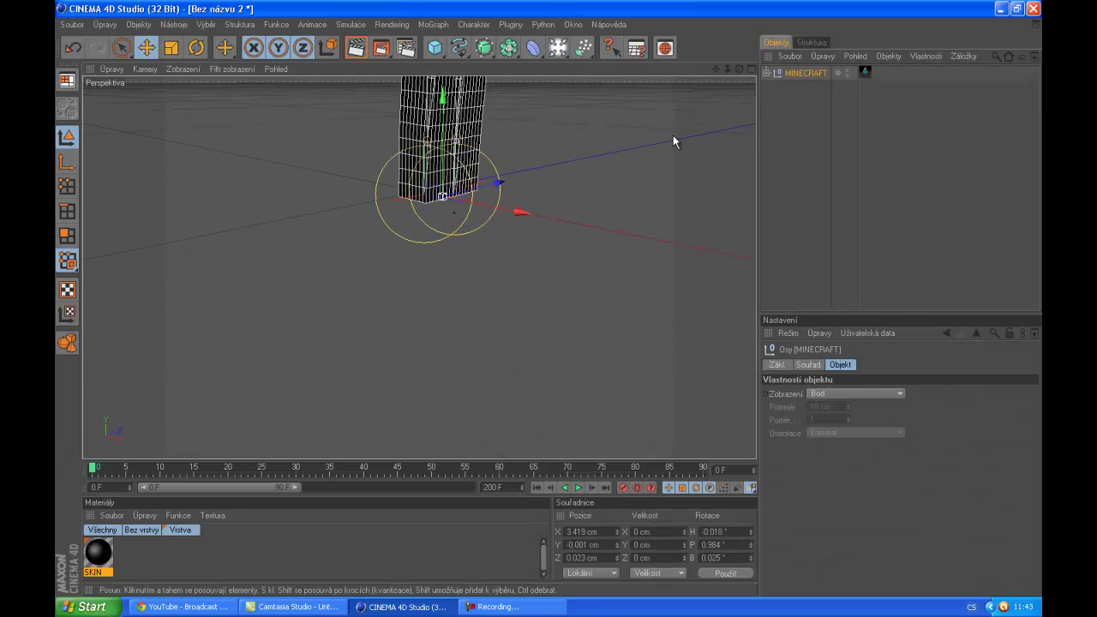
pyautogui.moveTo(717, 69); pyautogui.dragTo(549, 297)
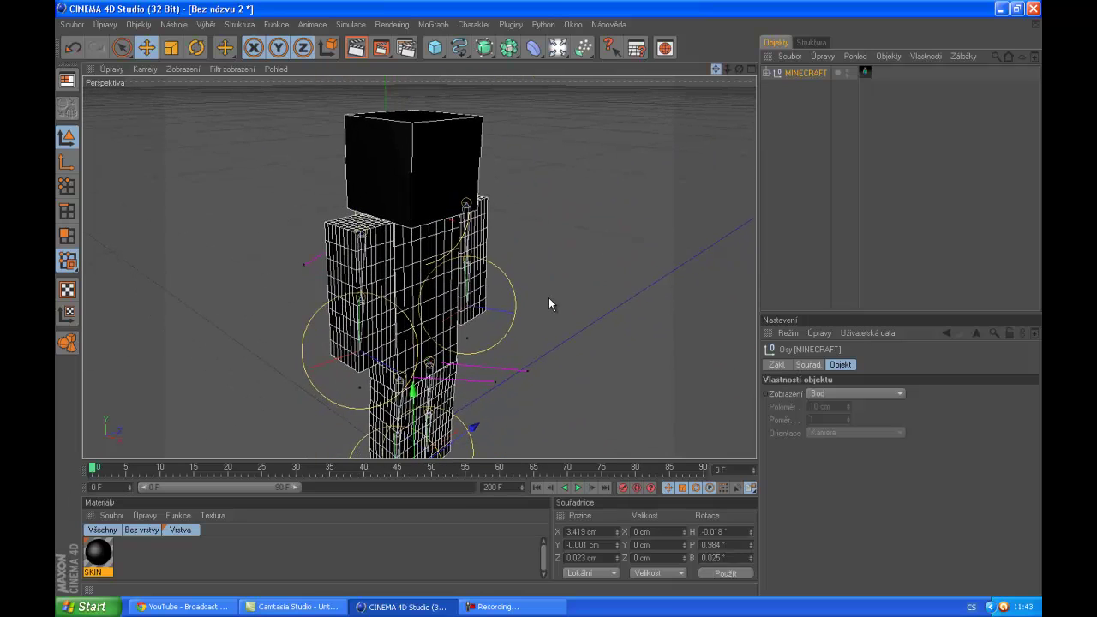
pyautogui.doubleClick(98, 553)
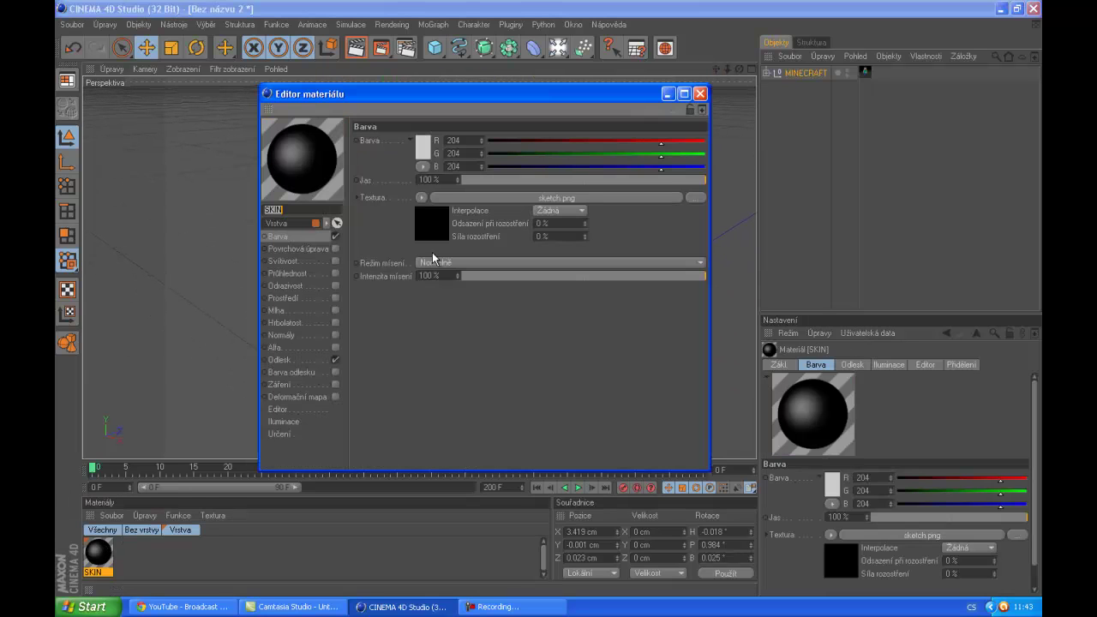
# - Try Nástroje.c4d and Steve.c4d as the pasted SKIN material's colour texture, declining to copy them to the document's location
pyautogui.click(695, 197)
pyautogui.doubleClick(152, 144)
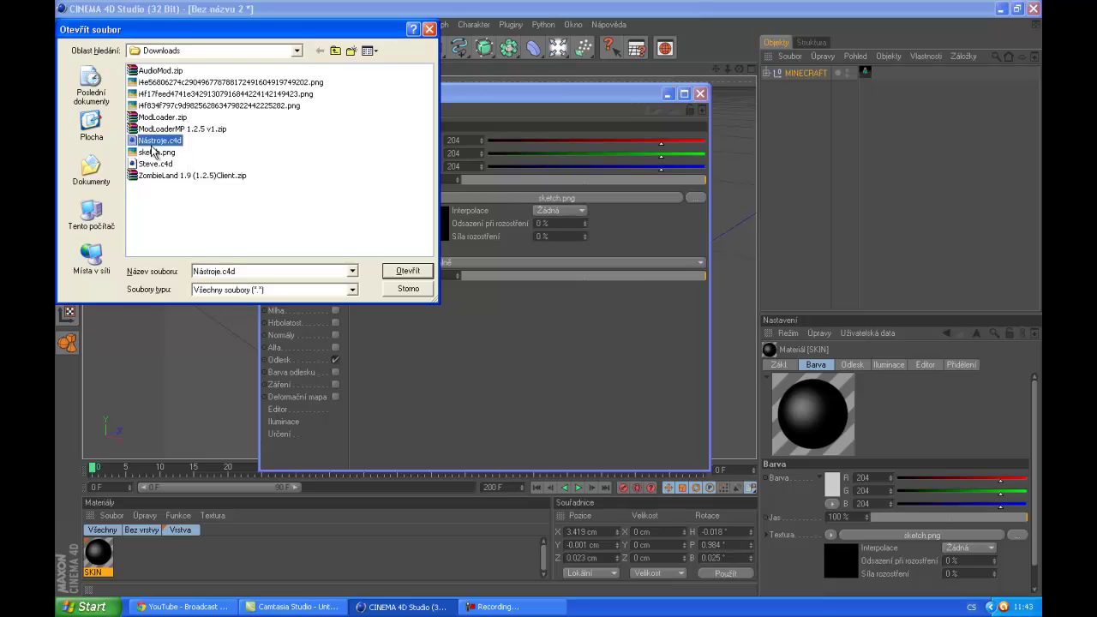
pyautogui.click(588, 344)
pyautogui.click(691, 197)
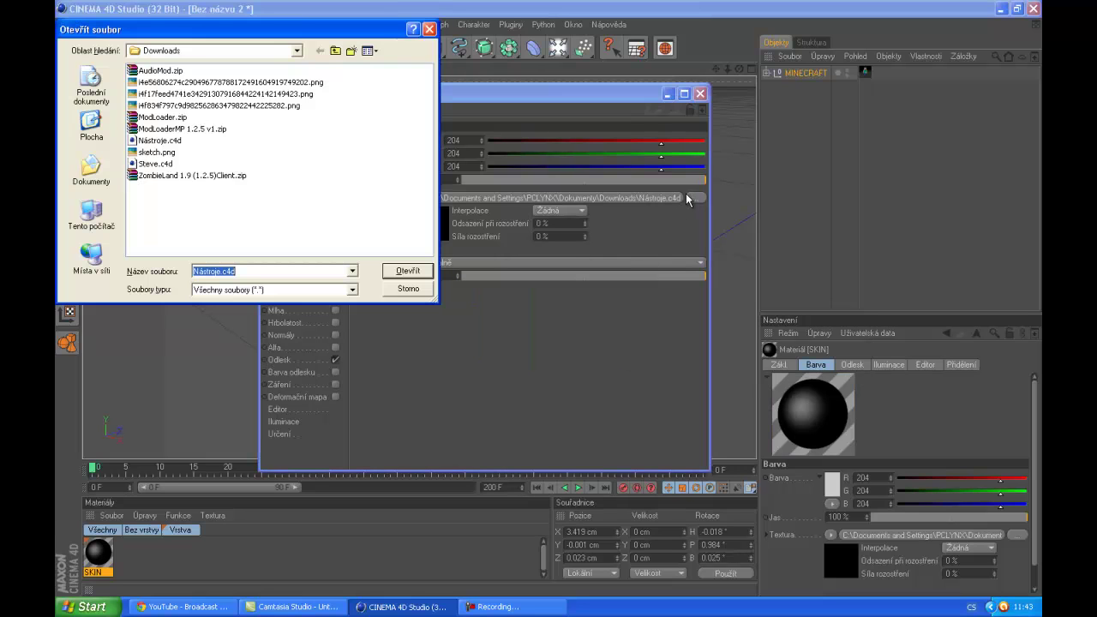
pyautogui.doubleClick(156, 163)
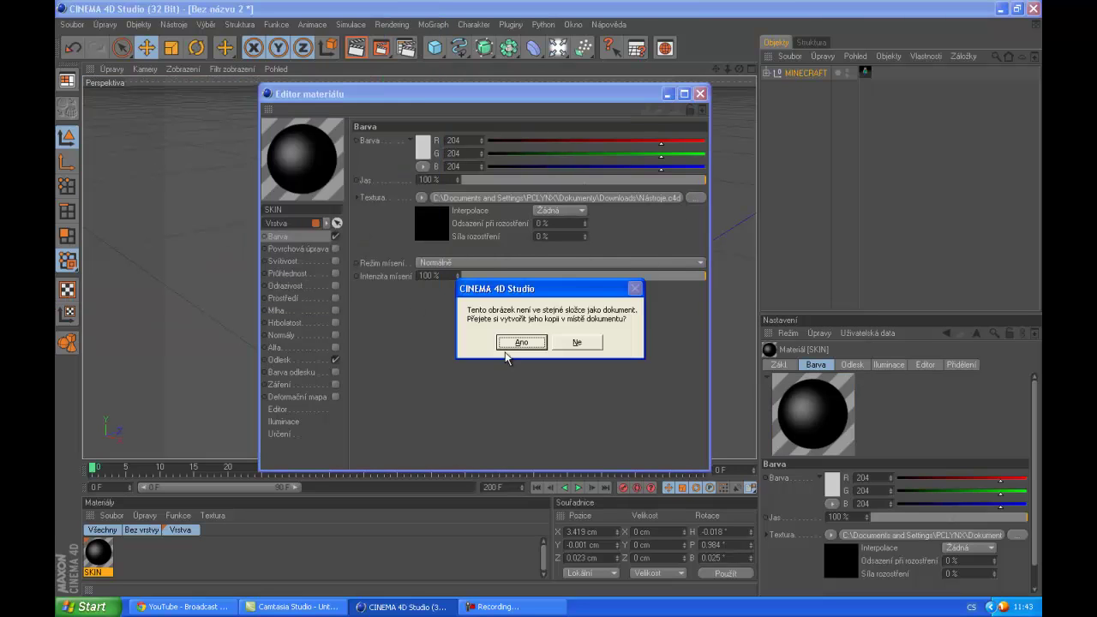
pyautogui.click(581, 344)
# - Set sketch.png as the SKIN material's colour texture without copying it to the document's location, and close the material editor
pyautogui.click(691, 198)
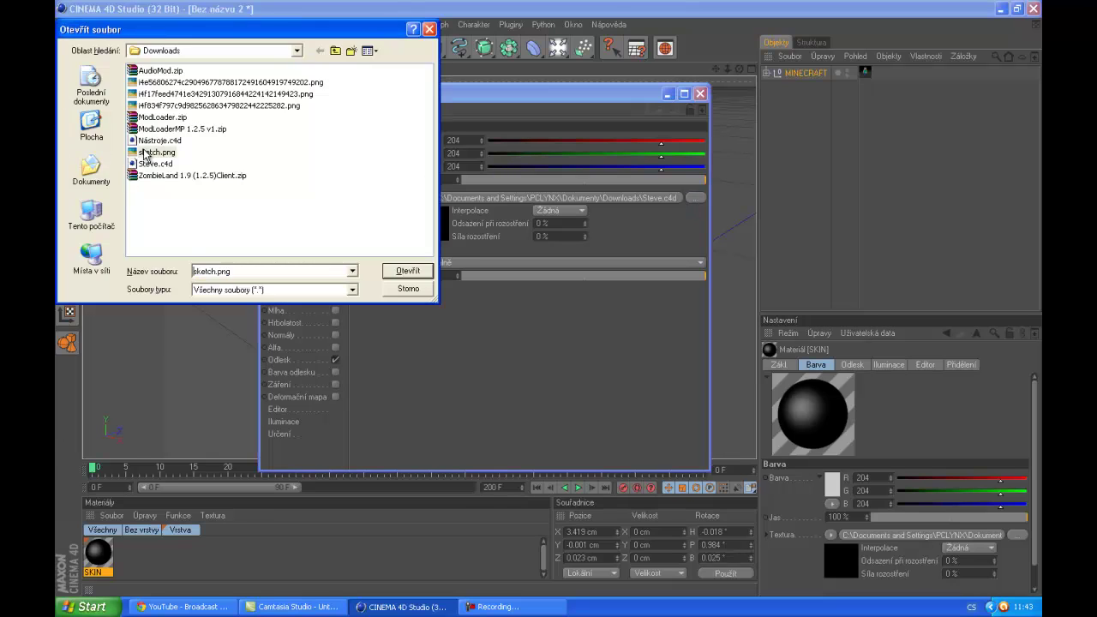
pyautogui.doubleClick(149, 152)
pyautogui.click(567, 340)
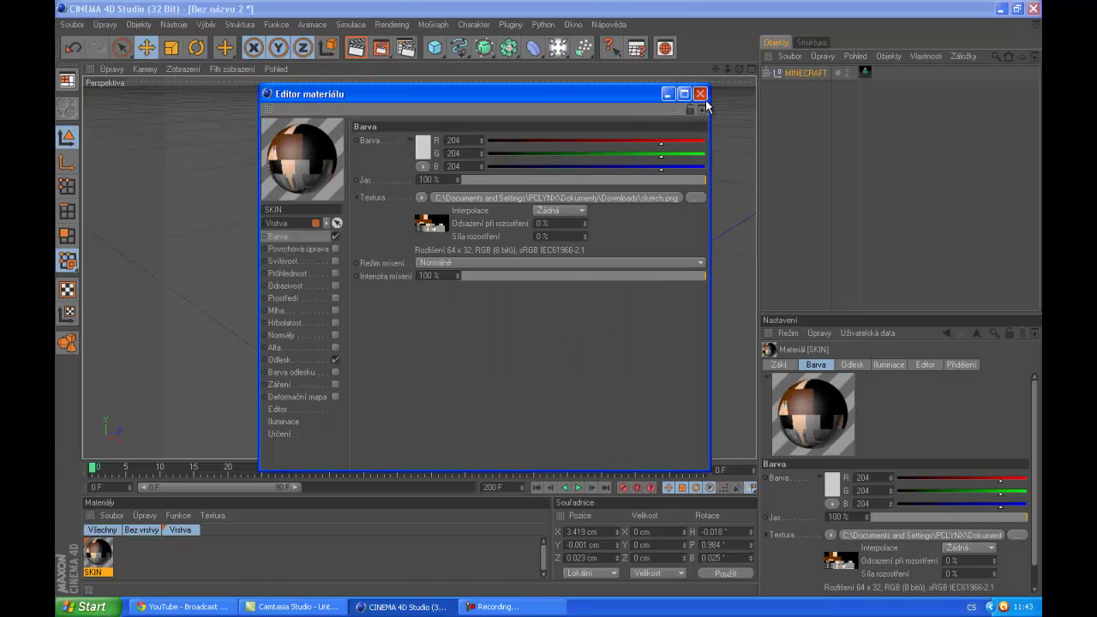
pyautogui.click(701, 93)
pyautogui.click(631, 256)
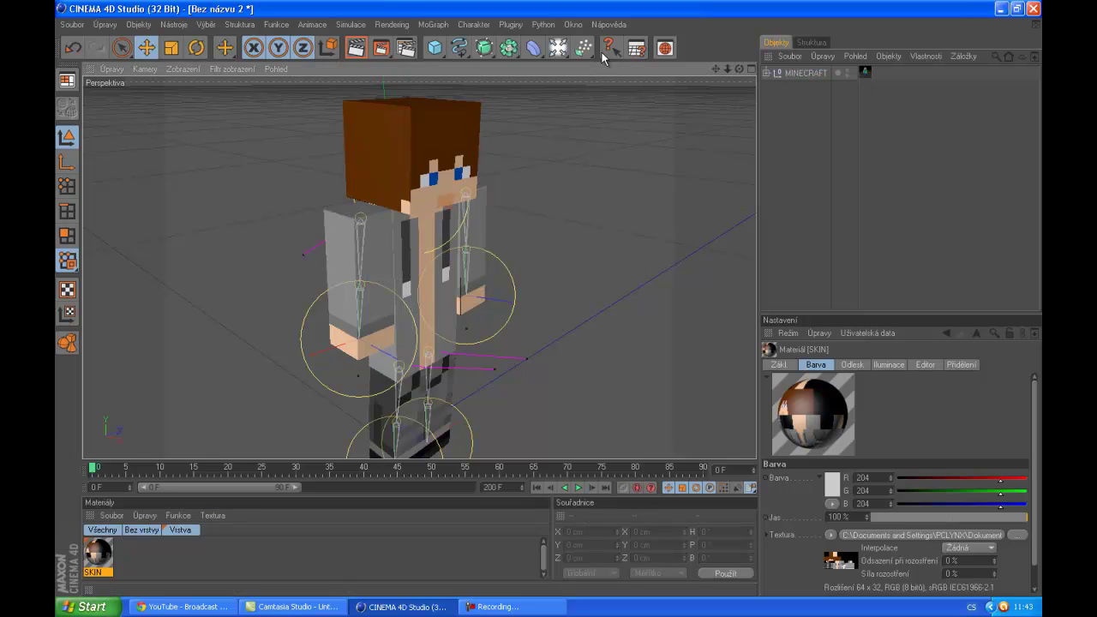
# - Switch to the Steve.c4d project, try moving the character's Body, and undo the move
pyautogui.click(570, 26)
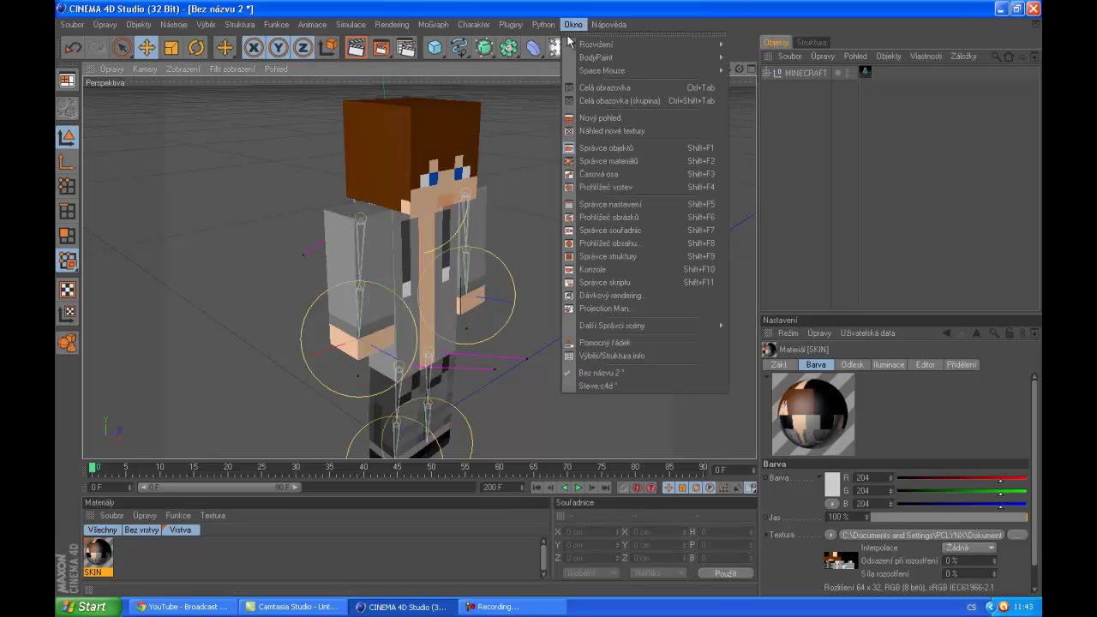
pyautogui.click(663, 385)
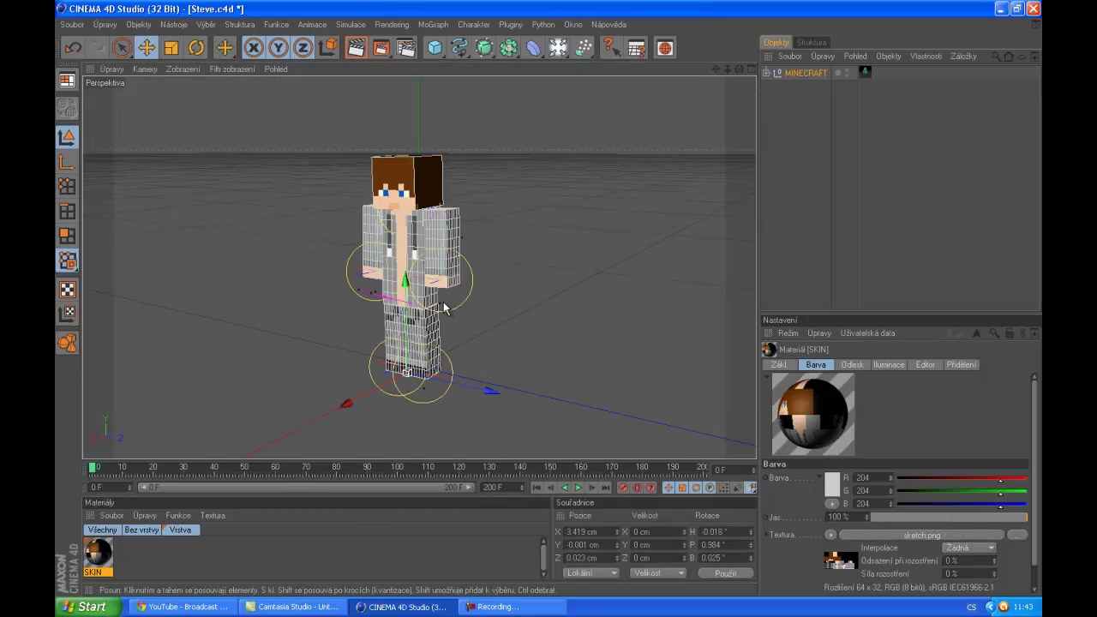
pyautogui.moveTo(283, 109); pyautogui.dragTo(335, 157)
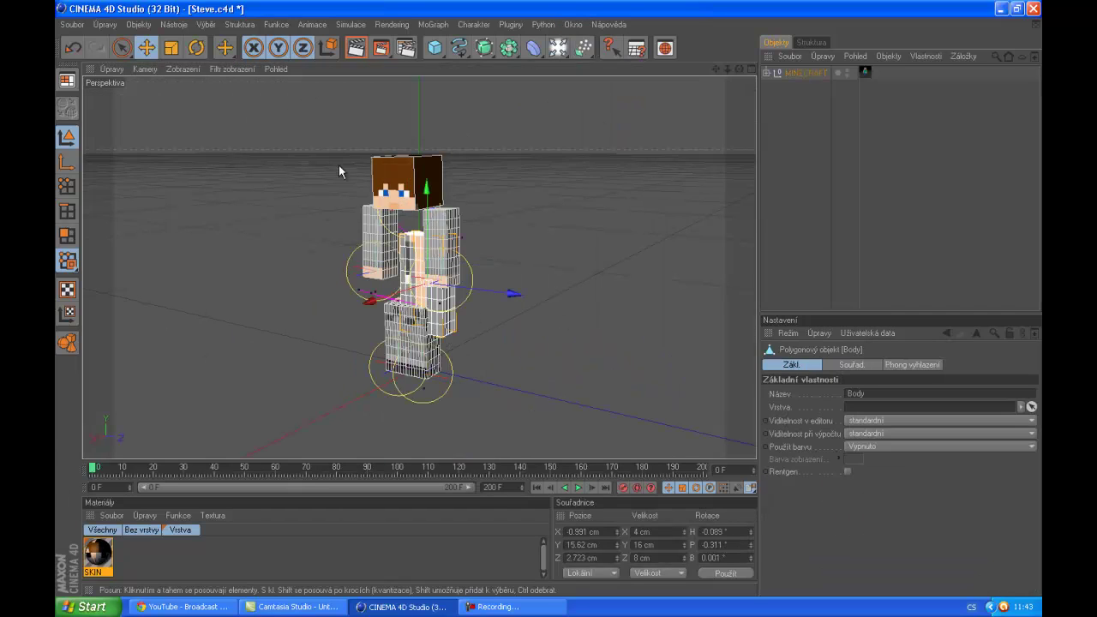
pyautogui.click(72, 47)
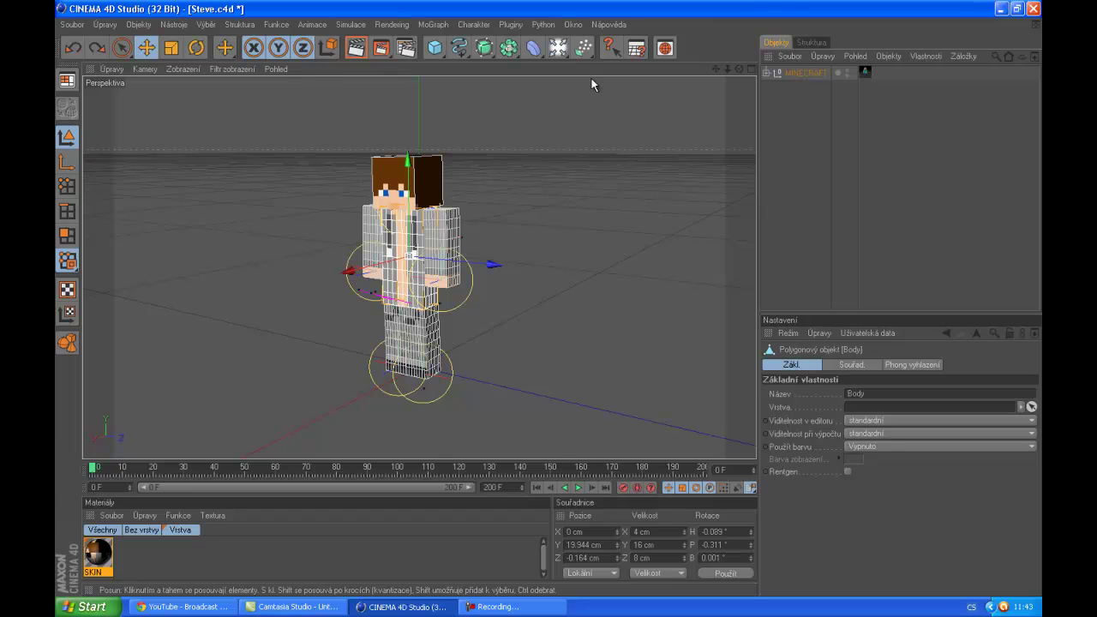
# - Try pasting the copied Body hierarchy into the new project and moving it beside the character, and undo both
pyautogui.click(571, 25)
pyautogui.click(599, 373)
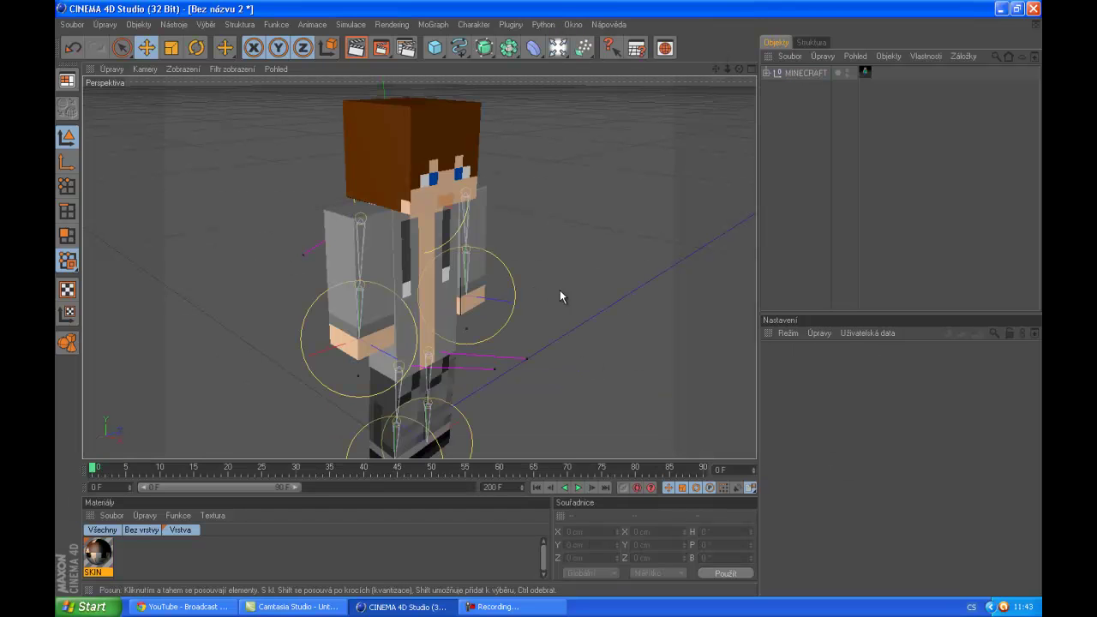
pyautogui.moveTo(490, 298); pyautogui.dragTo(448, 299)
pyautogui.scroll(5, 371, 297)
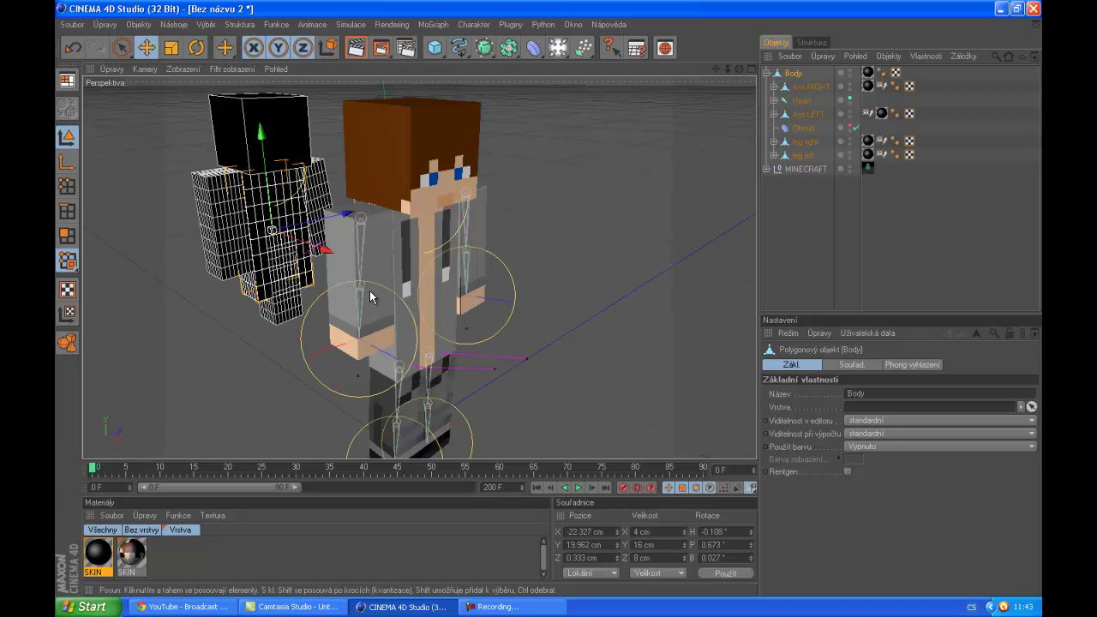
pyautogui.click(73, 50)
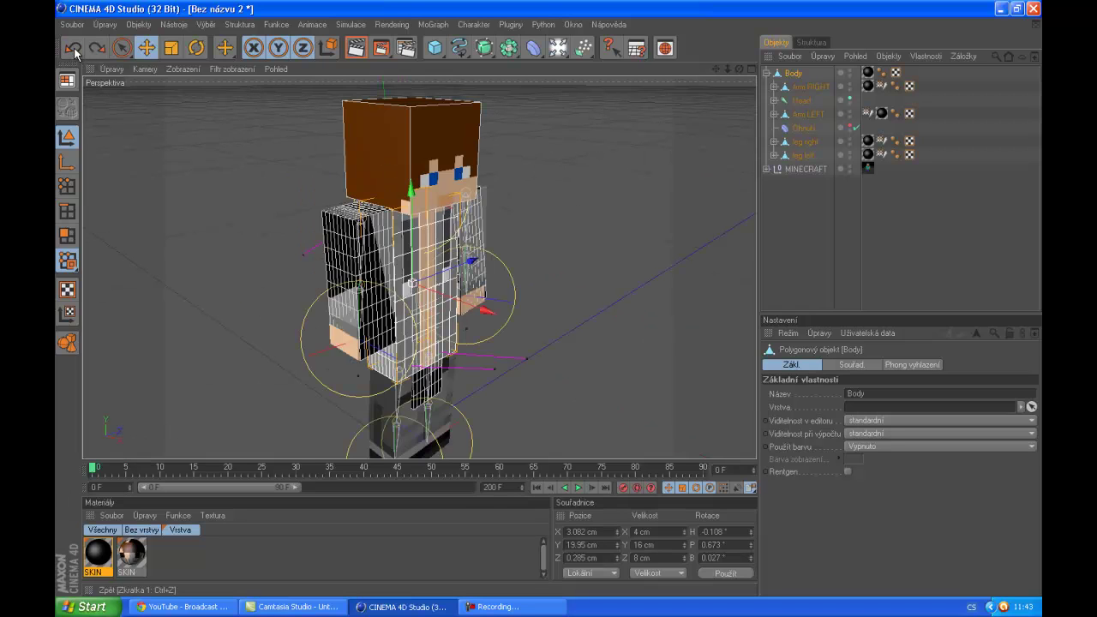
pyautogui.click(73, 50)
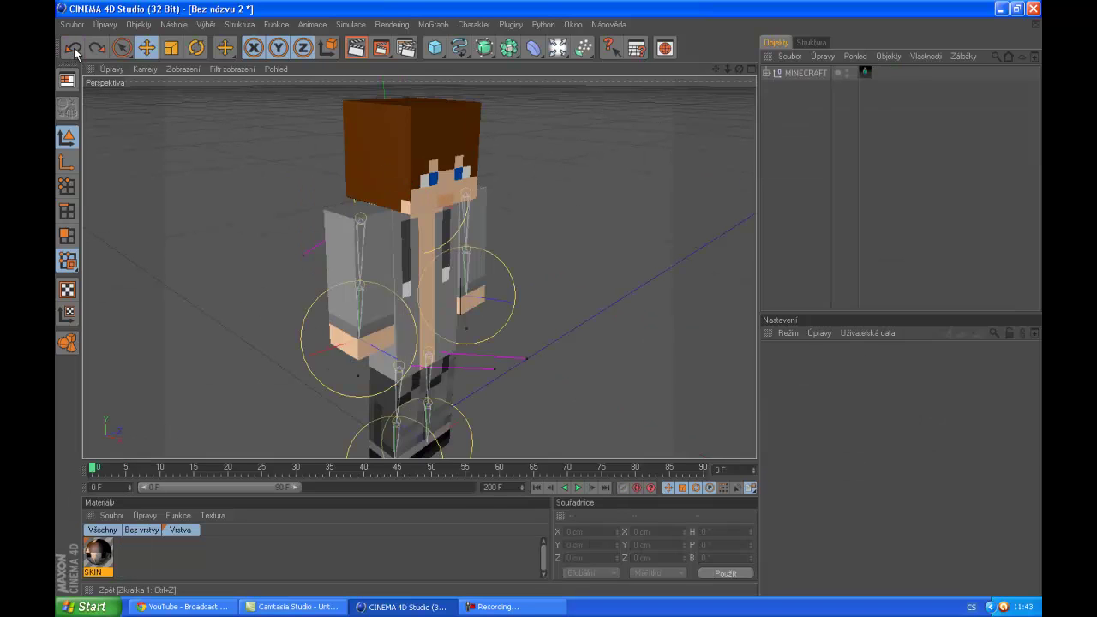
# - Copy the whole MINECRAFT character from Steve.c4d, paste it into the new project and move it to about X -135.9 cm
pyautogui.click(572, 24)
pyautogui.click(661, 385)
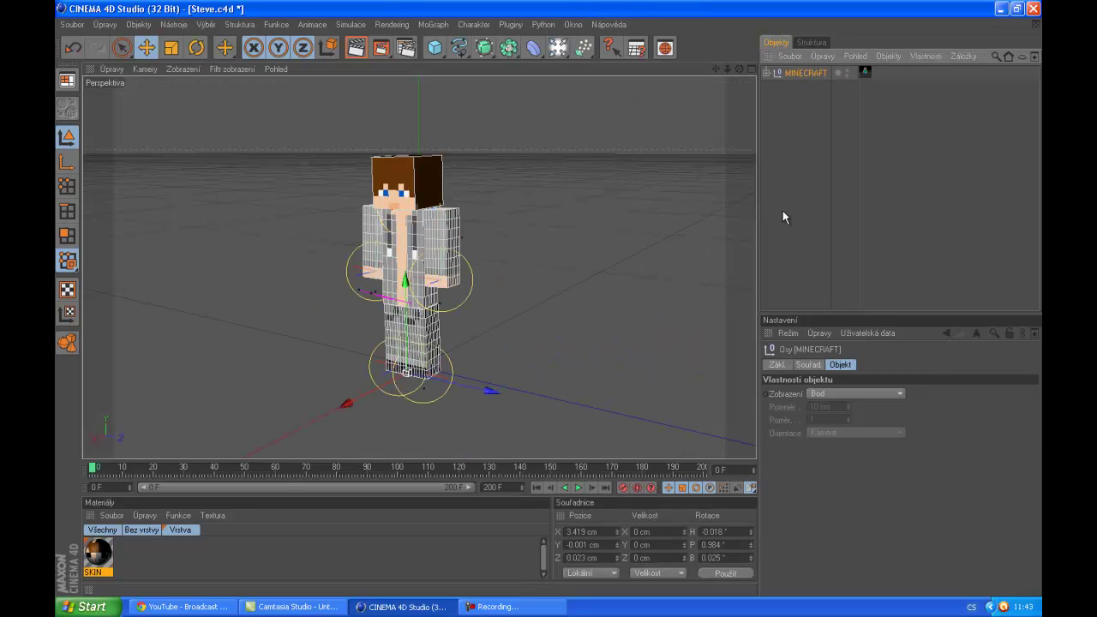
pyautogui.click(539, 24)
pyautogui.moveTo(573, 24)
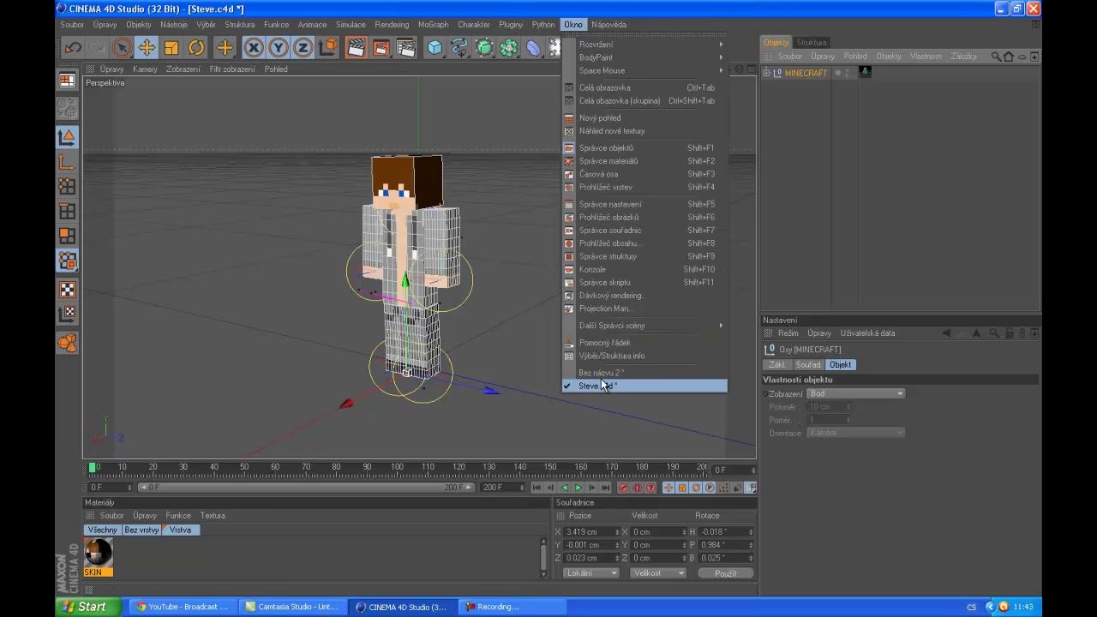
pyautogui.click(601, 374)
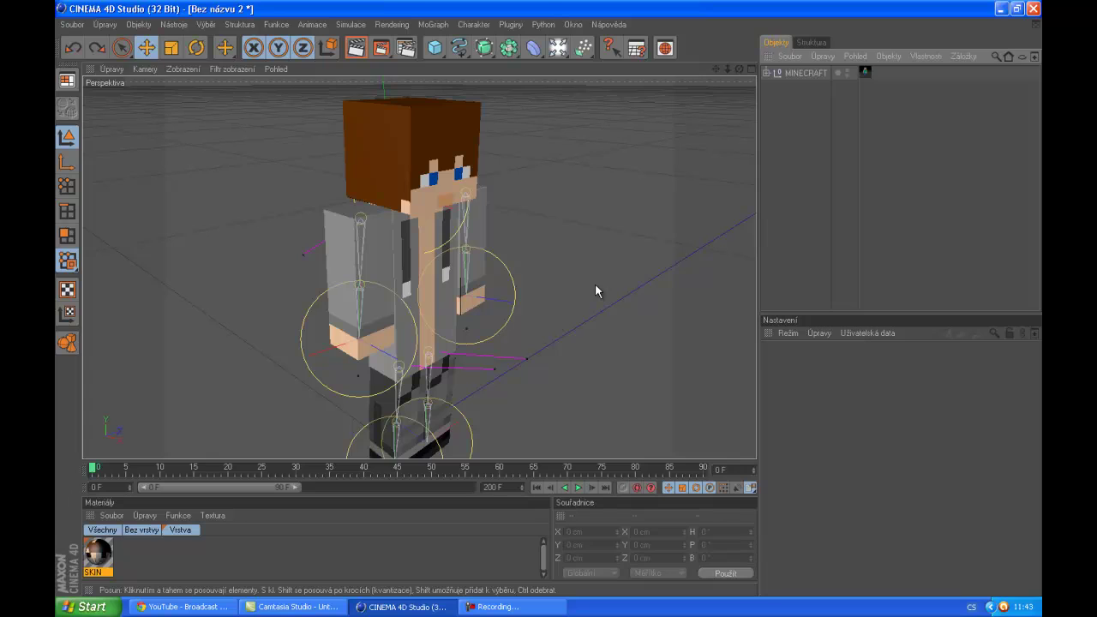
pyautogui.hotkey('ctrl', 'v')
pyautogui.scroll(-6, 492, 331)
pyautogui.moveTo(470, 352); pyautogui.dragTo(552, 297)
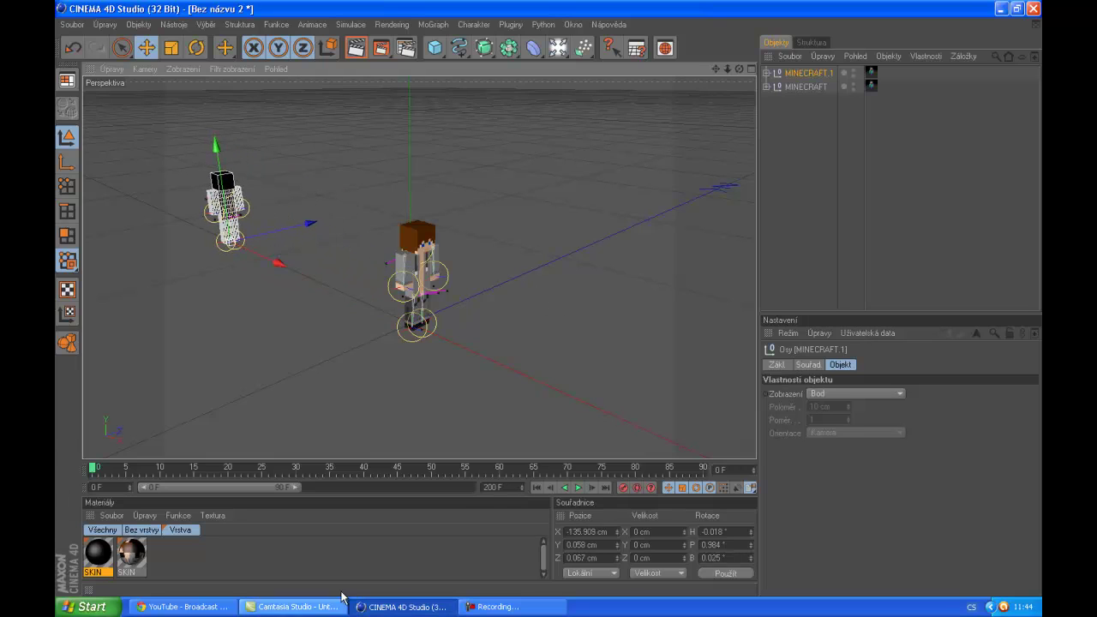
# - Set the PNG file beginning with i4f834f797c9 as the second character's SKIN colour texture, declining to copy it to the document's location
pyautogui.click(105, 556)
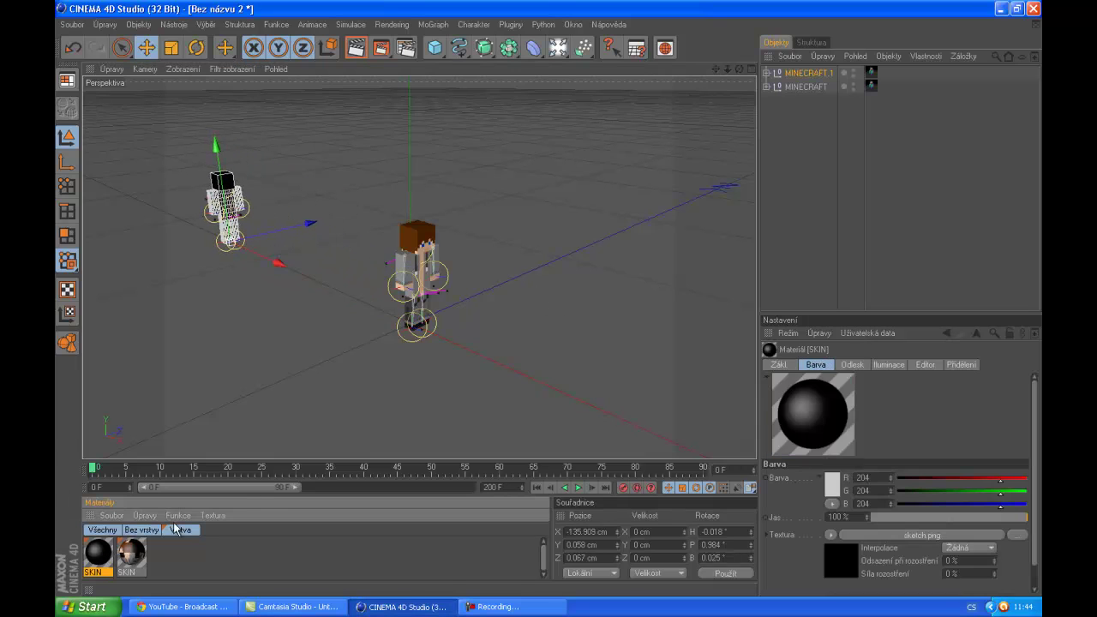
pyautogui.doubleClick(96, 553)
pyautogui.click(697, 199)
pyautogui.doubleClick(224, 107)
pyautogui.click(585, 343)
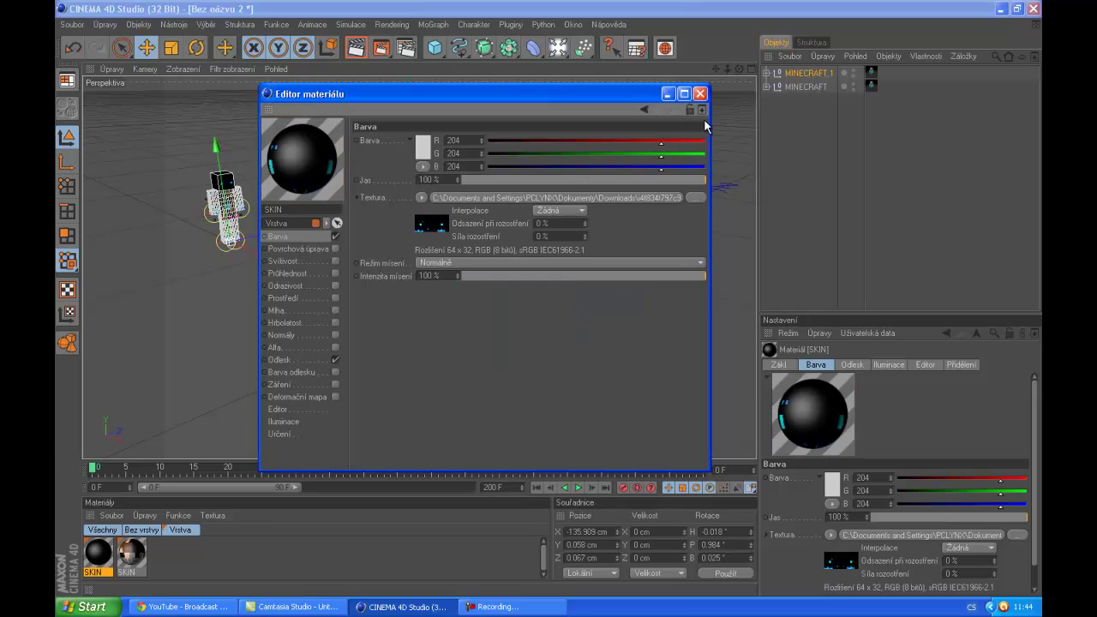
pyautogui.click(701, 94)
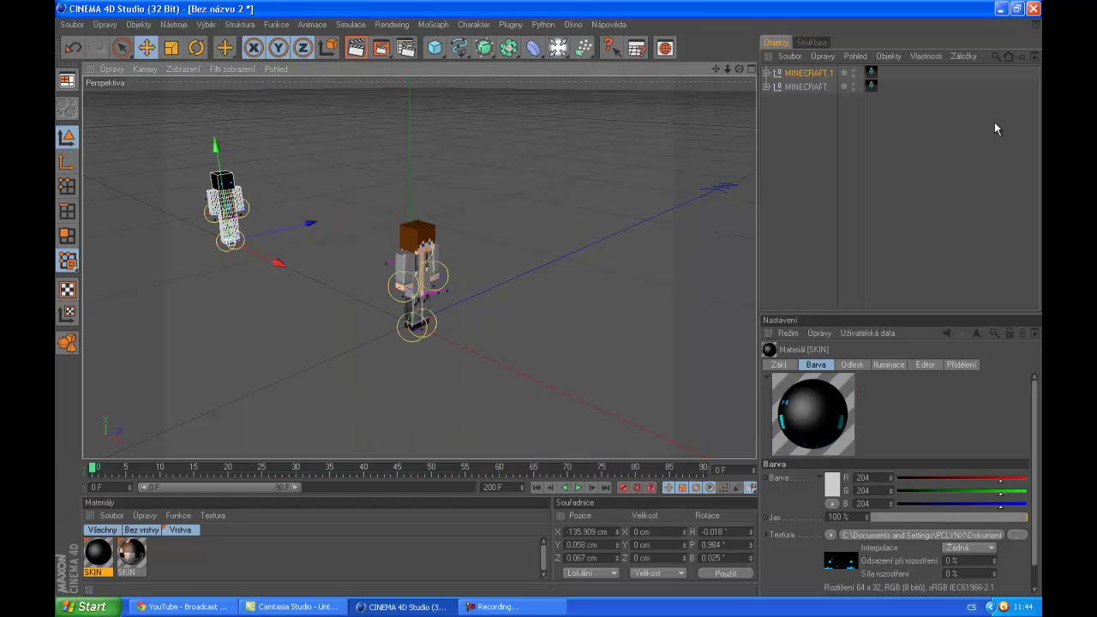
# - Frame both characters in the perspective view and render it to check their skins
pyautogui.moveTo(716, 68); pyautogui.dragTo(571, 63)
pyautogui.scroll(5, 599, 211)
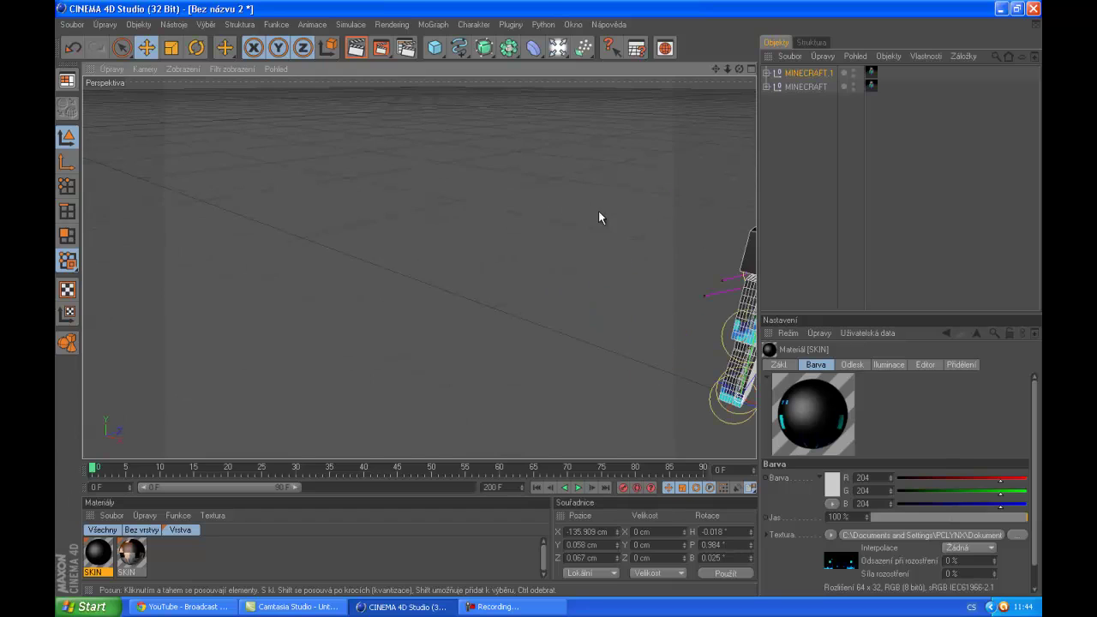
pyautogui.moveTo(716, 69); pyautogui.dragTo(525, 293)
pyautogui.scroll(-5, 664, 131)
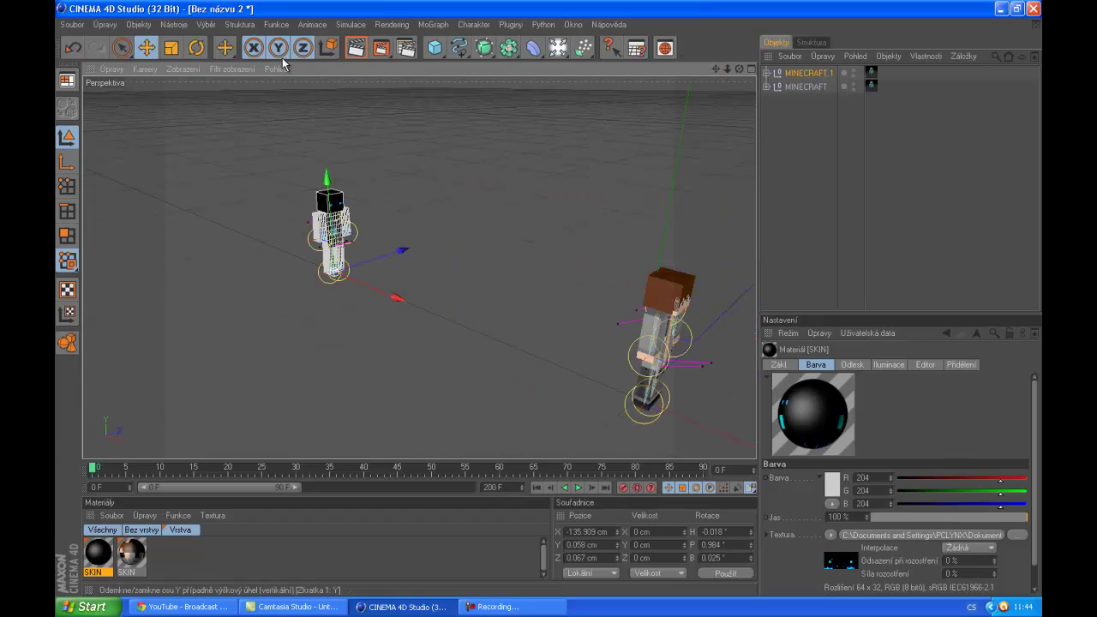
pyautogui.click(357, 49)
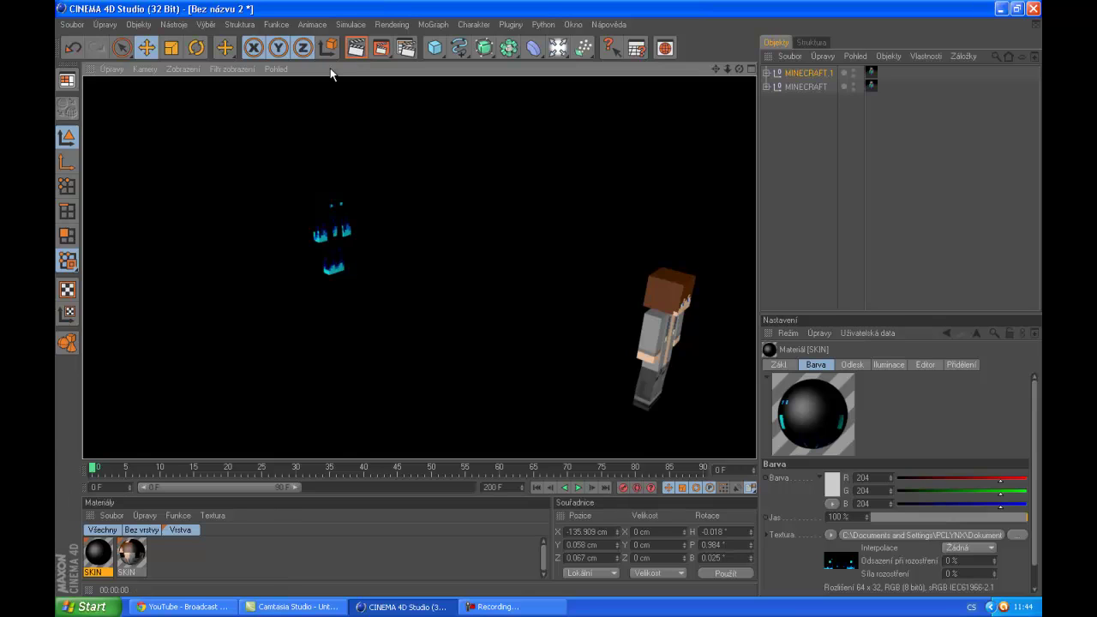
# - Clear the selection and add a floor (Podlaha) object to the scene
pyautogui.click(527, 261)
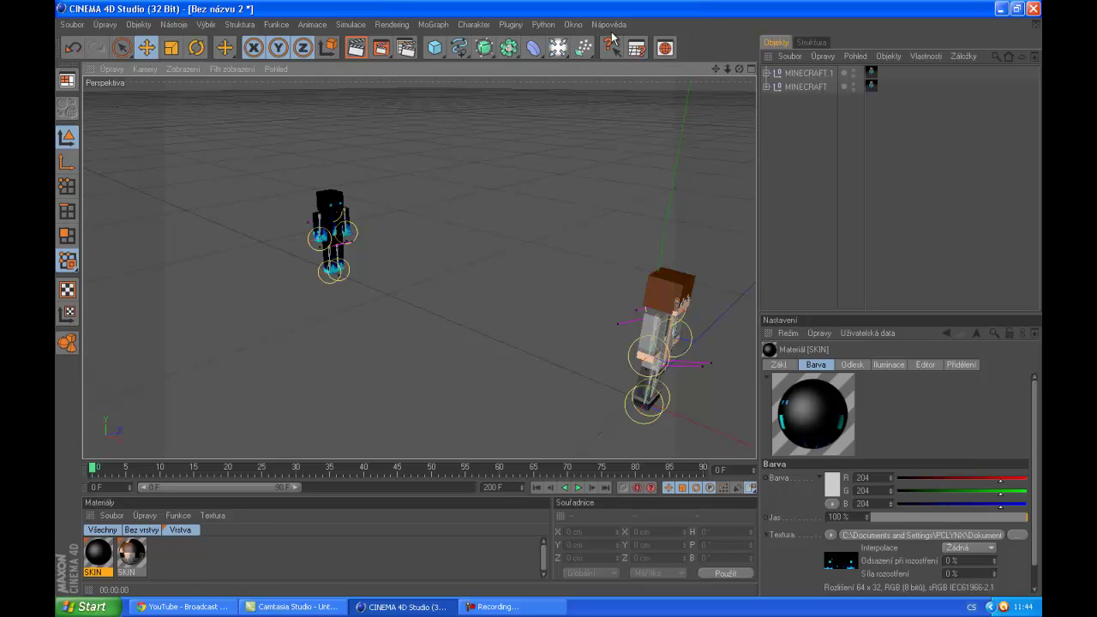
pyautogui.click(558, 47)
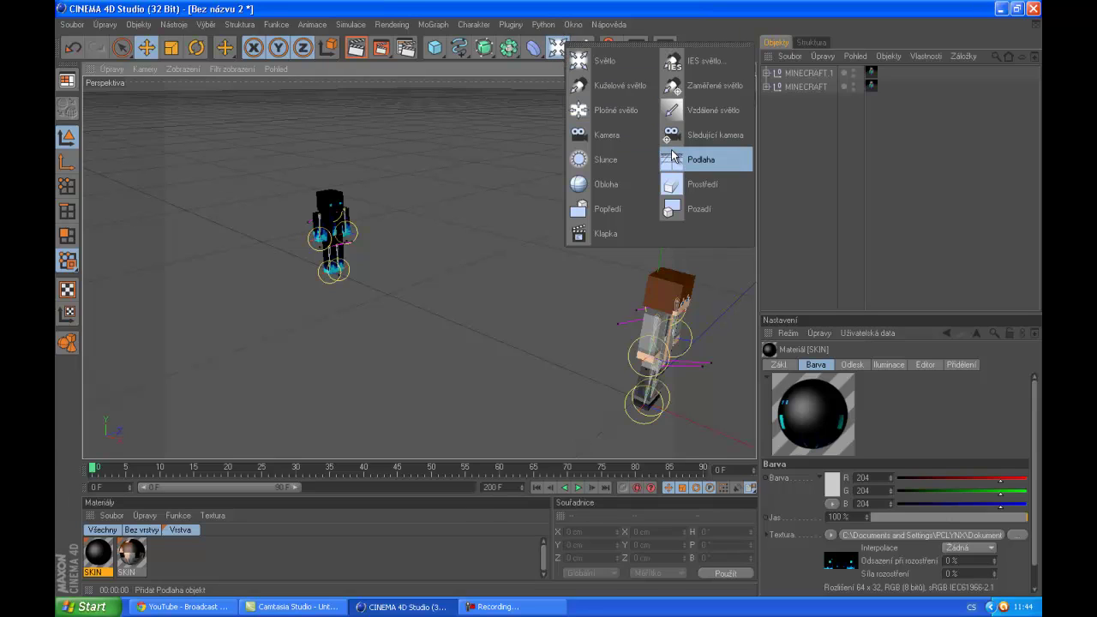
pyautogui.click(671, 159)
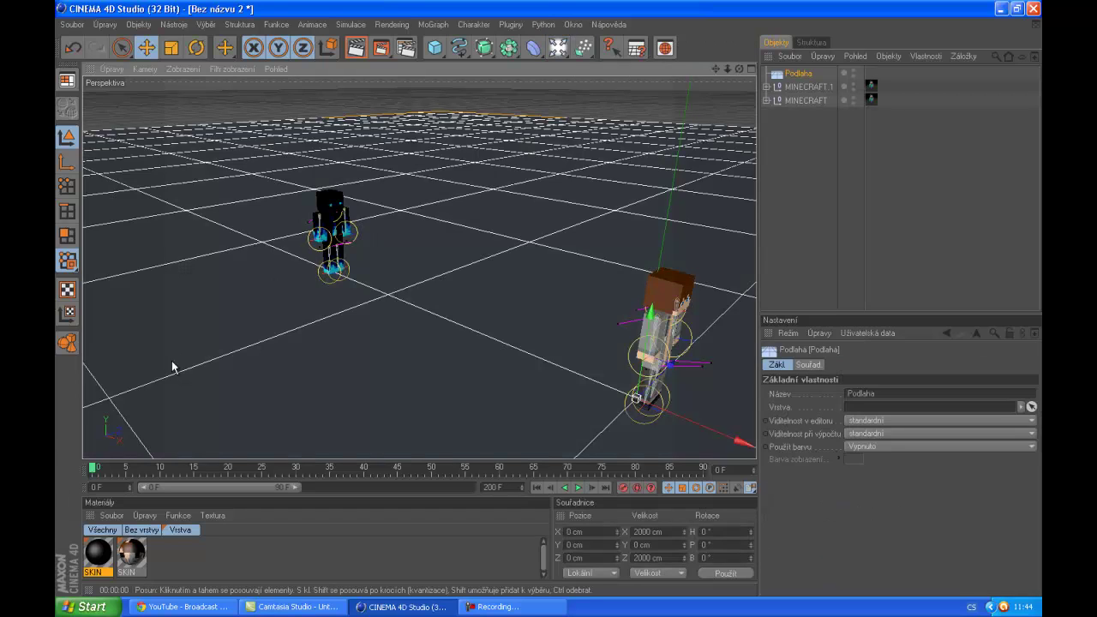
# - Create a new material and set its colour to pure white (RGB 255, 255, 255)
pyautogui.doubleClick(197, 545)
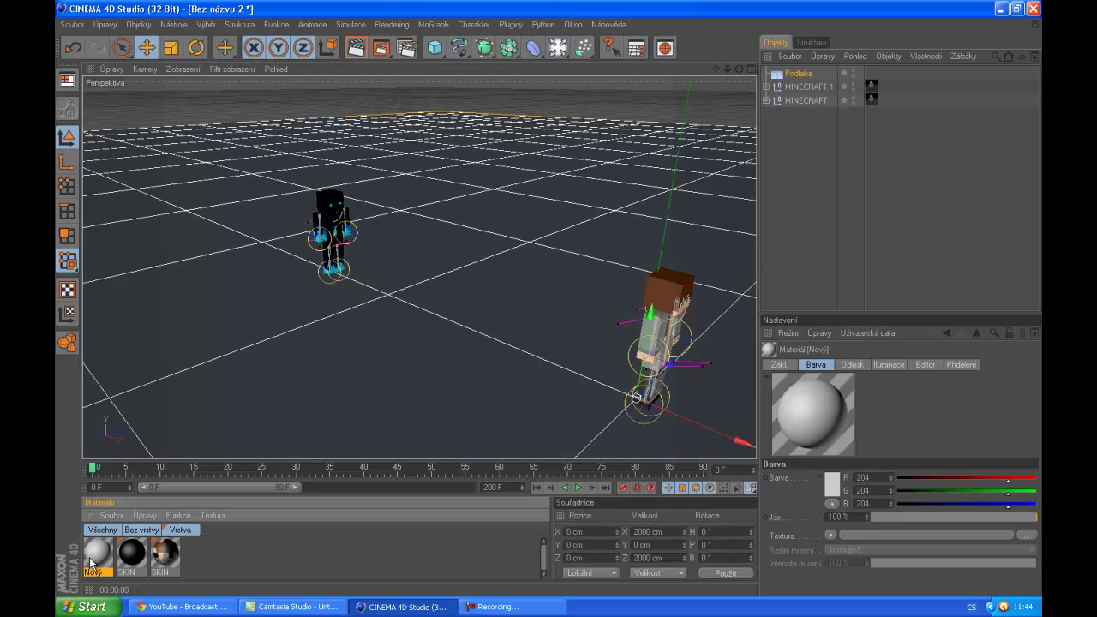
pyautogui.doubleClick(91, 562)
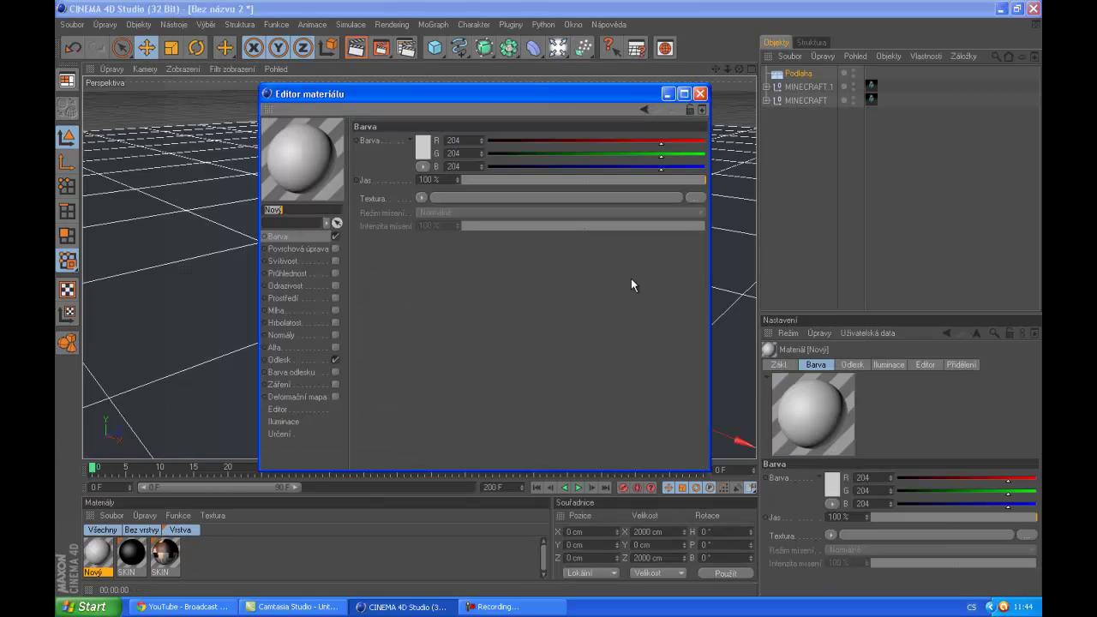
pyautogui.click(424, 148)
pyautogui.moveTo(424, 143); pyautogui.dragTo(349, 104)
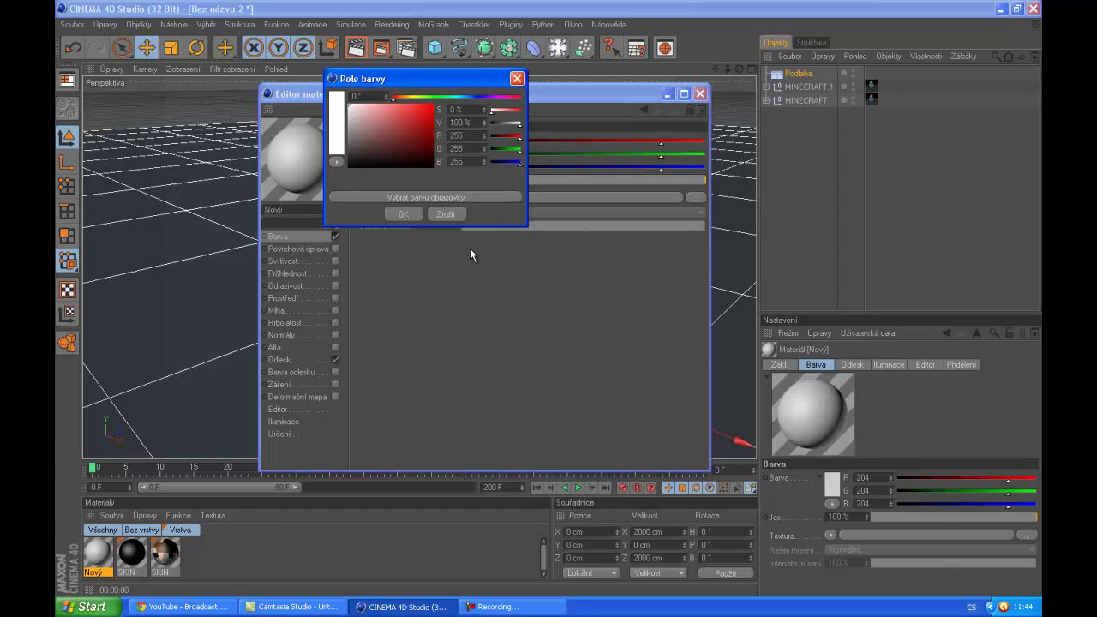
pyautogui.click(401, 214)
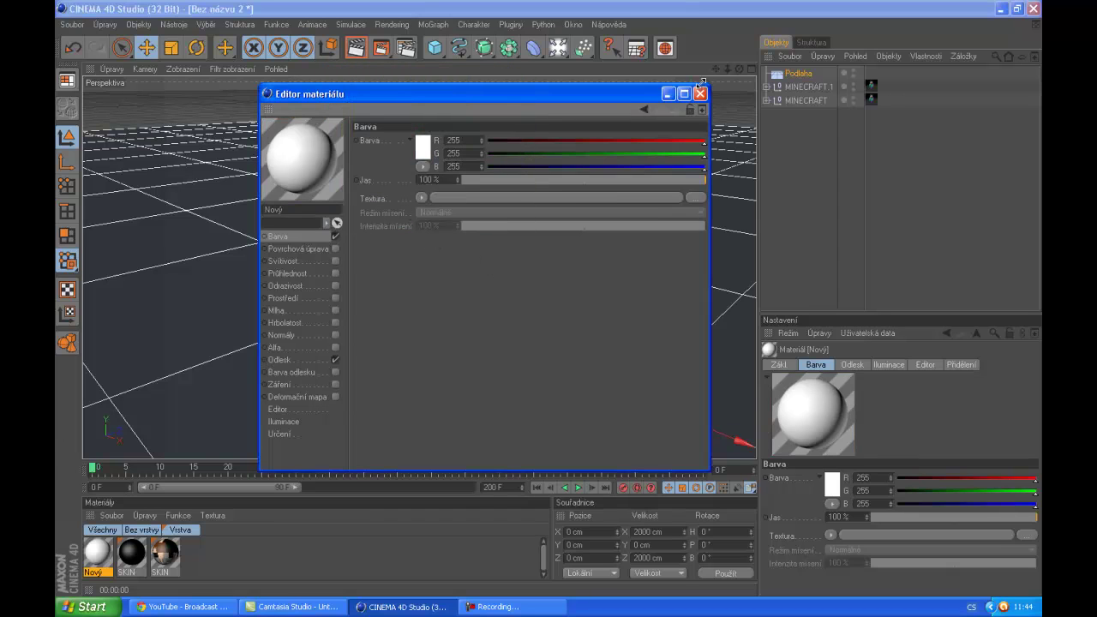
# - Enable Svítivost (luminance) on the new material, disable its Barva (colour) and Odlesk (specular) channels, and close the editor
pyautogui.click(335, 261)
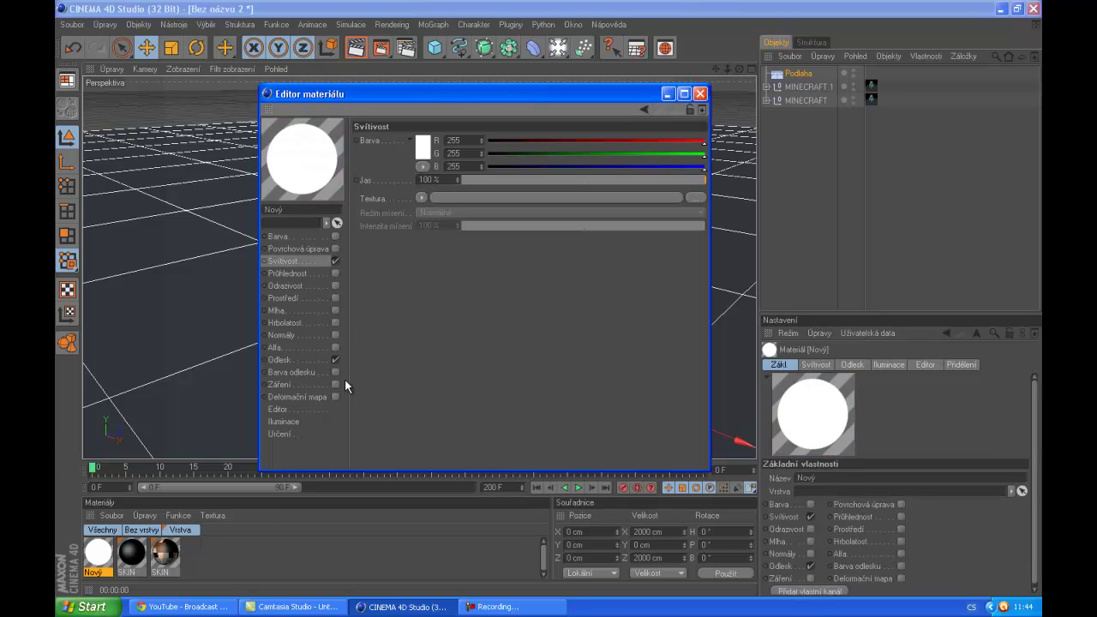
pyautogui.click(336, 359)
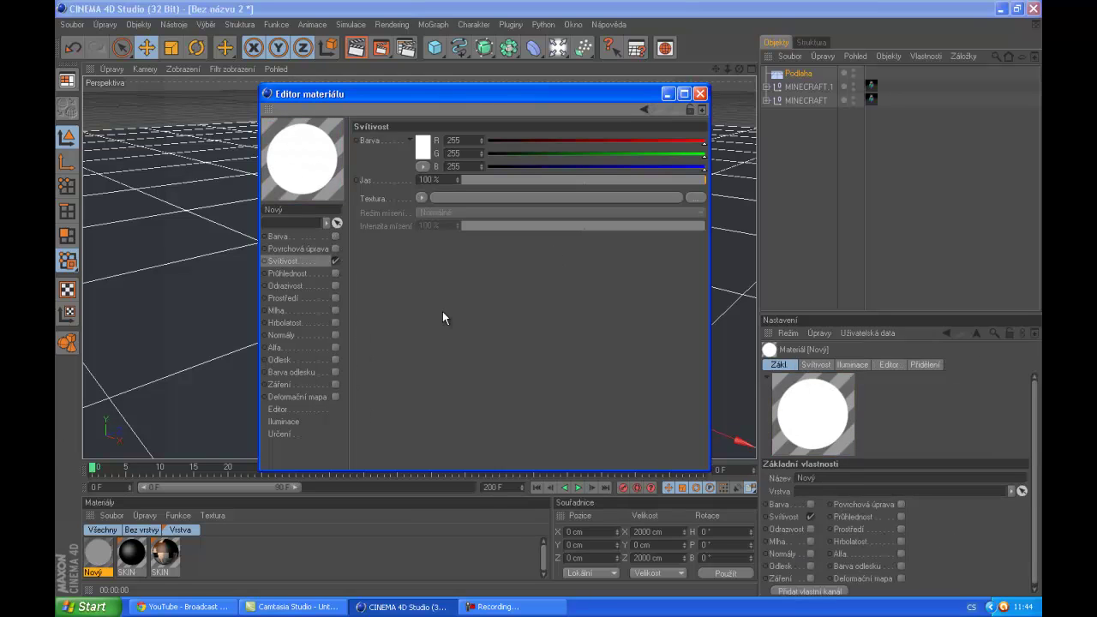
pyautogui.click(700, 94)
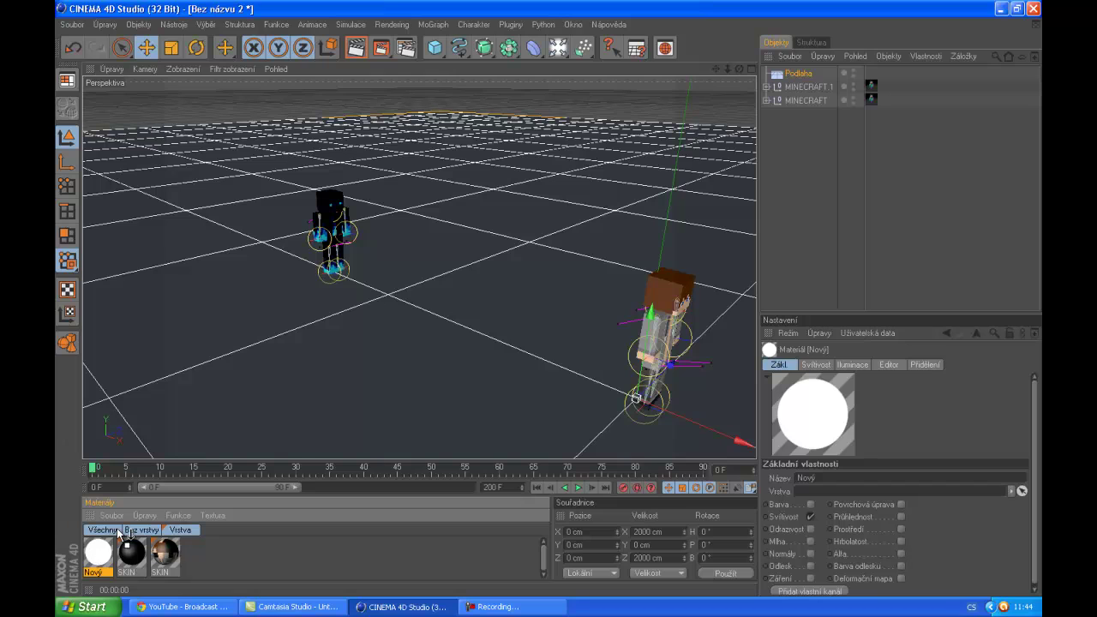
# - Apply the white luminous material to the floor and render the perspective view
pyautogui.moveTo(238, 371); pyautogui.dragTo(239, 367)
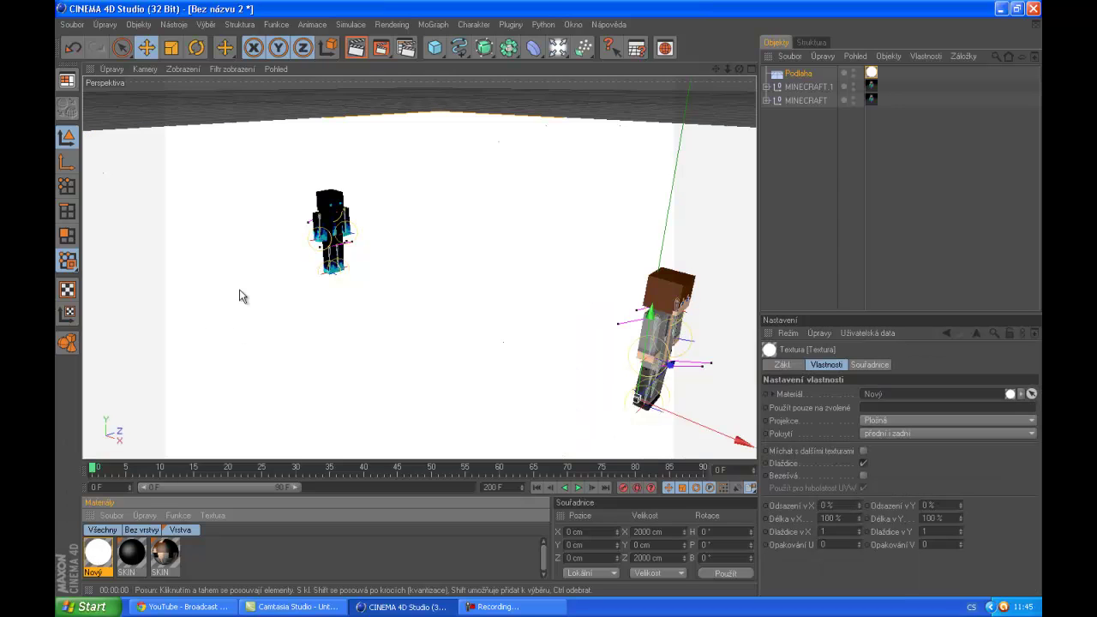
pyautogui.click(357, 49)
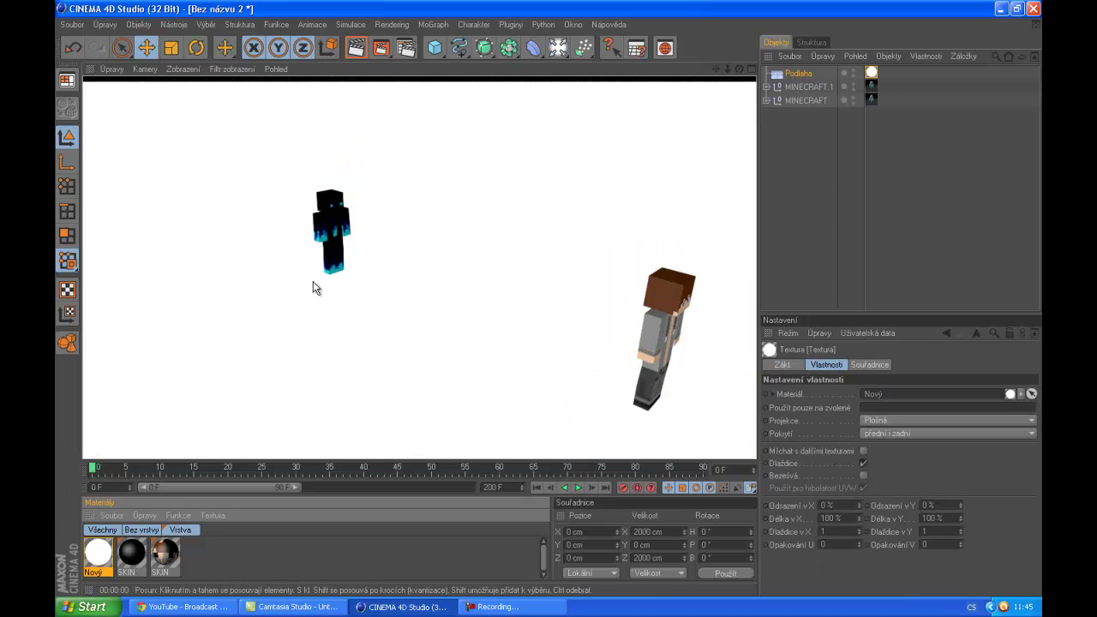
# - Duplicate the white floor object by copying and pasting it in the scene
pyautogui.click(485, 136)
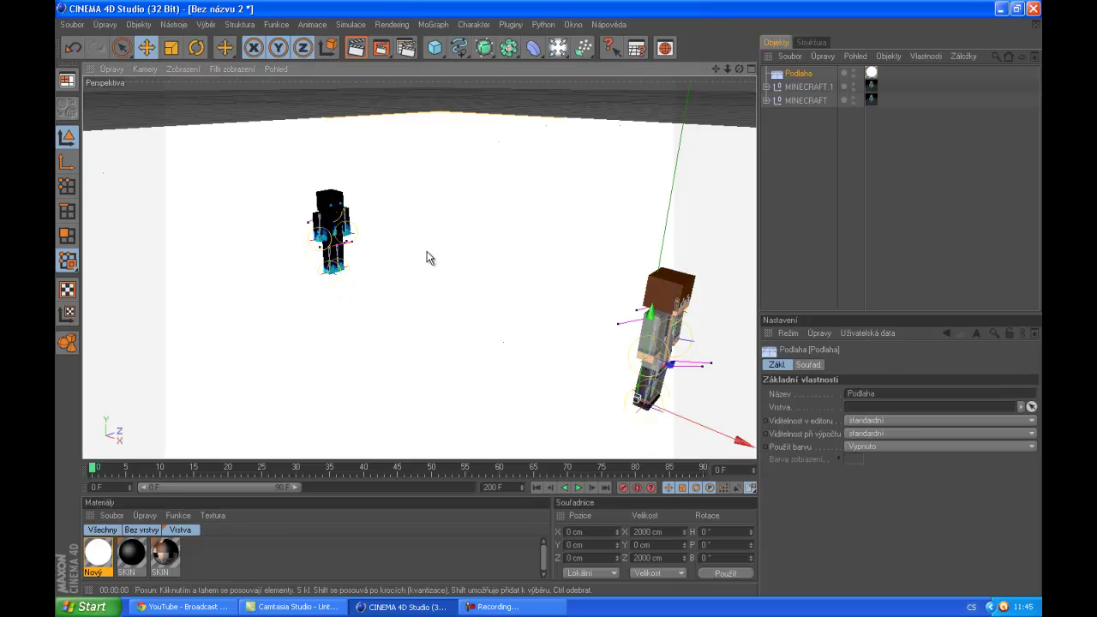
pyautogui.hotkey('ctrl', 'c')
pyautogui.hotkey('ctrl', 'v')
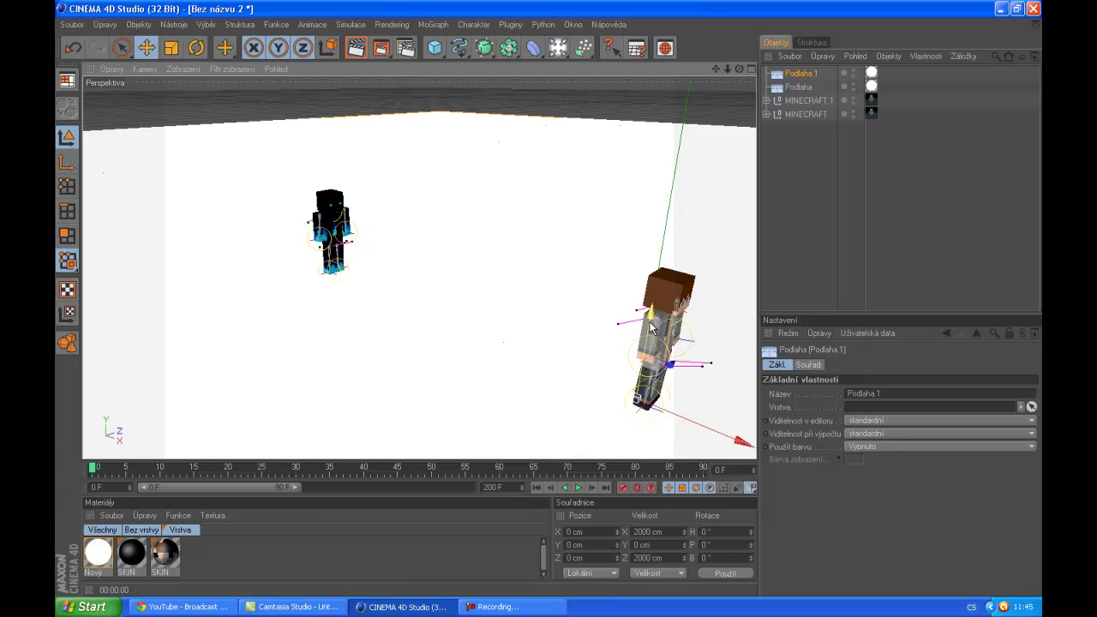
# - Move the duplicated floor to about X -253 cm, Y 30 cm and rotate its bank to about 95° to form a wall
pyautogui.moveTo(550, 292); pyautogui.dragTo(550, 302)
pyautogui.moveTo(701, 307); pyautogui.dragTo(525, 295)
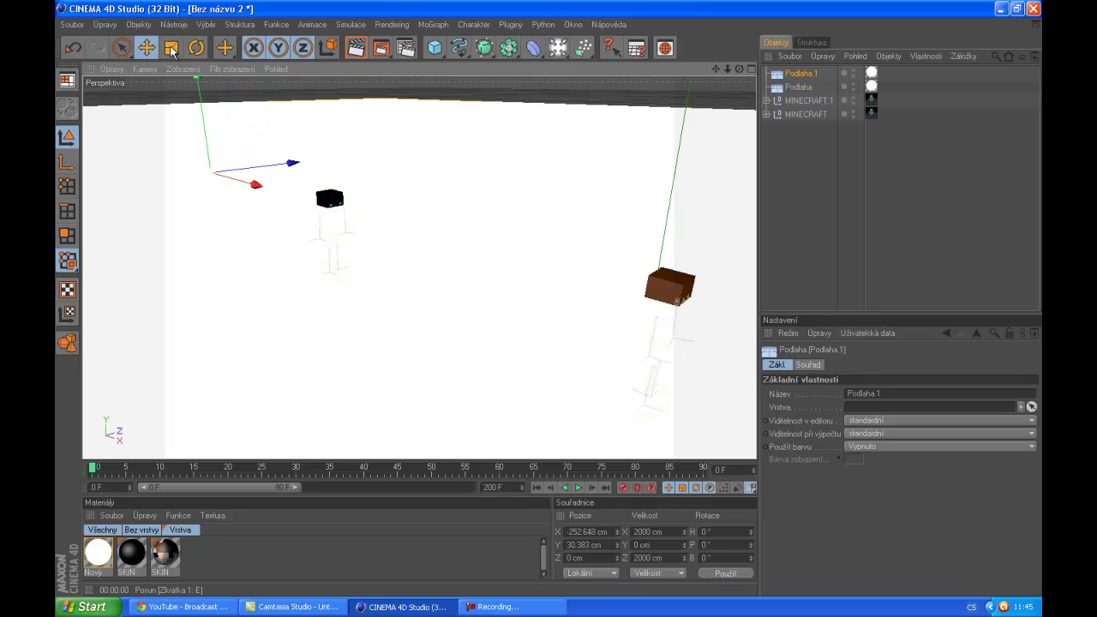
pyautogui.click(196, 47)
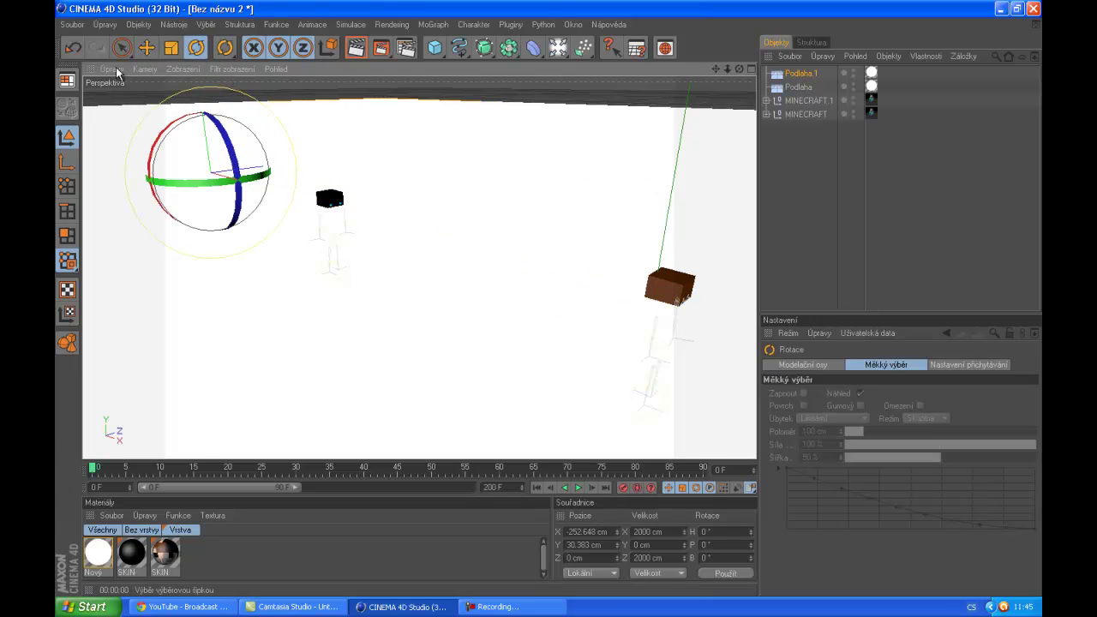
pyautogui.moveTo(214, 127); pyautogui.dragTo(265, 236)
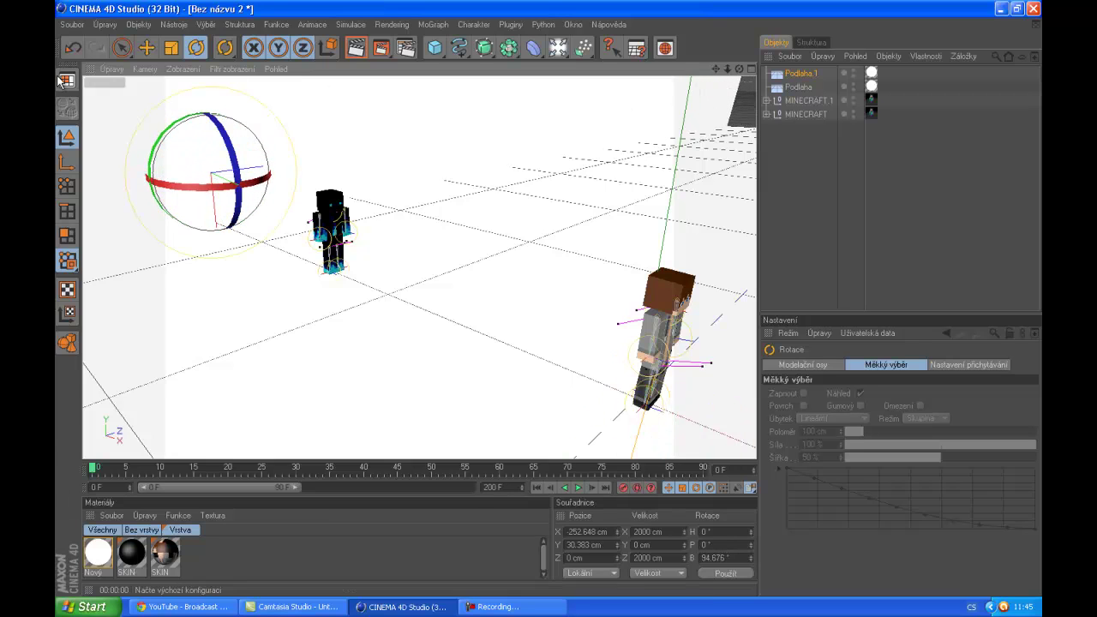
# - Render the perspective view from two angles to check the white floor and wall behind the characters
pyautogui.click(353, 52)
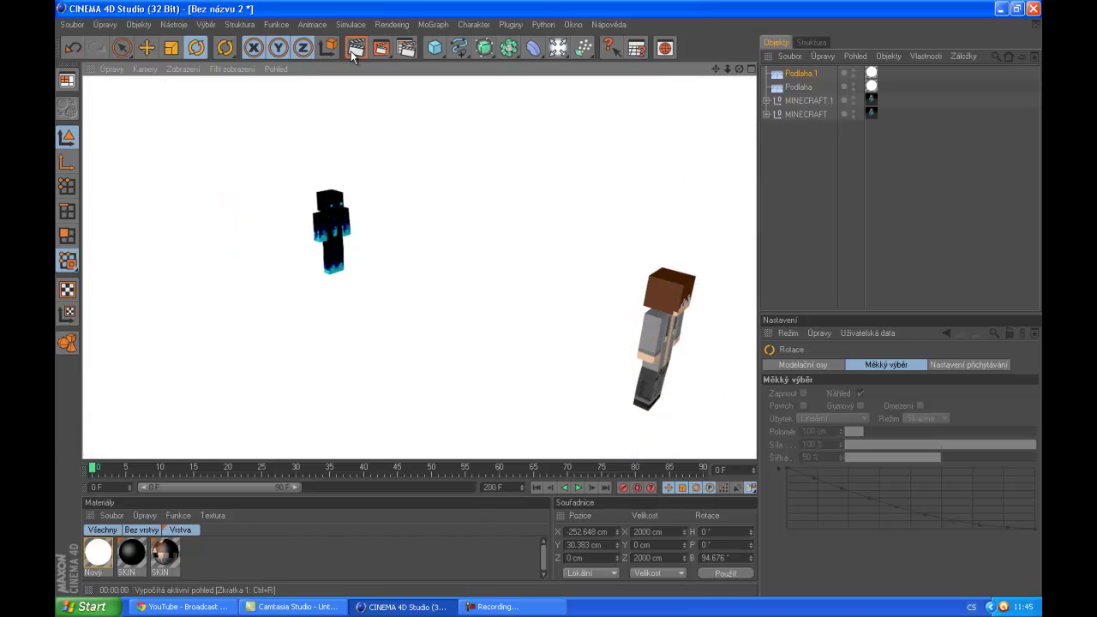
pyautogui.click(530, 139)
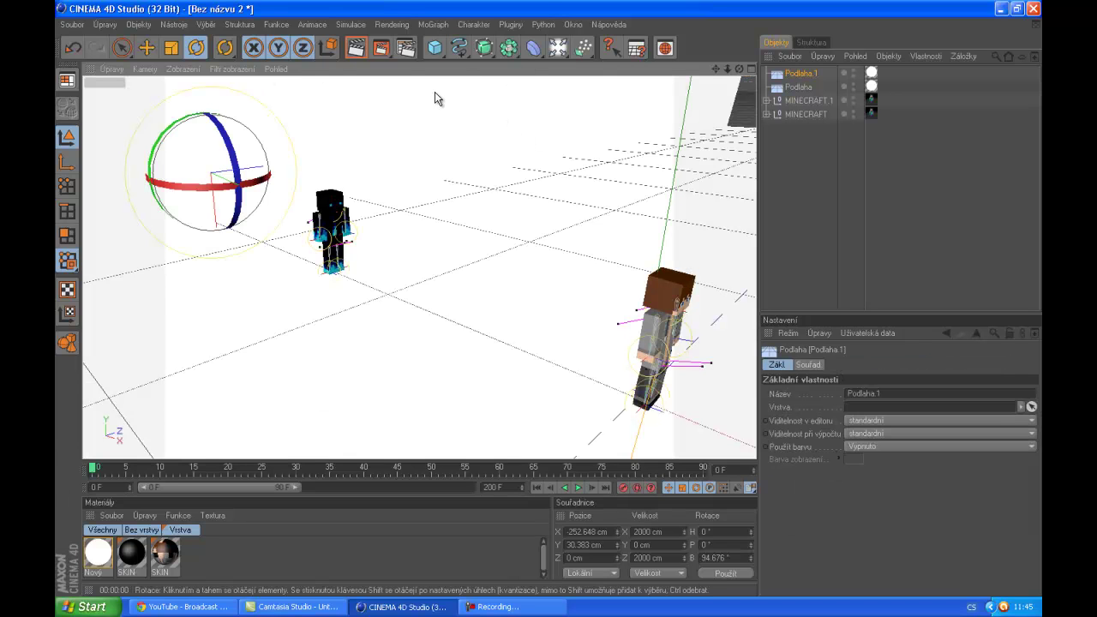
pyautogui.moveTo(737, 68); pyautogui.dragTo(482, 115)
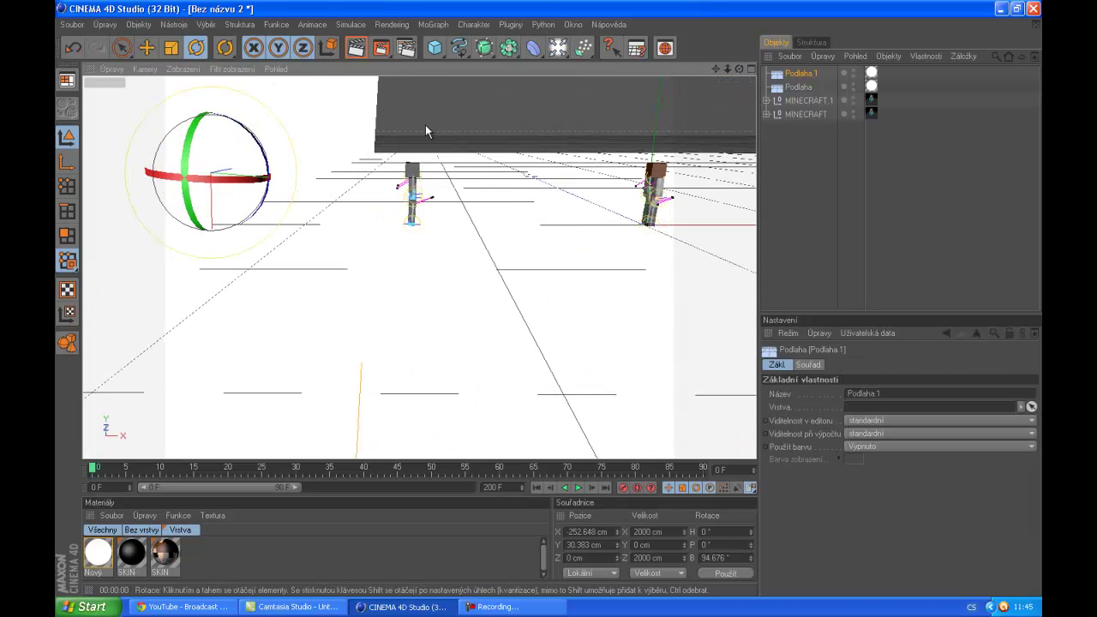
pyautogui.click(356, 47)
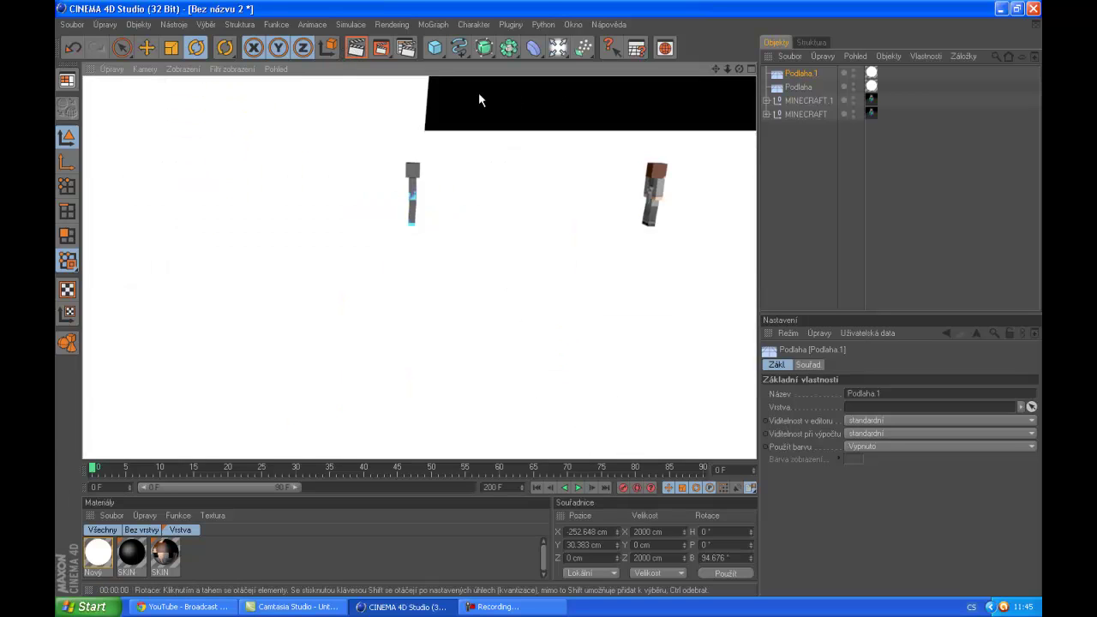
pyautogui.click(548, 107)
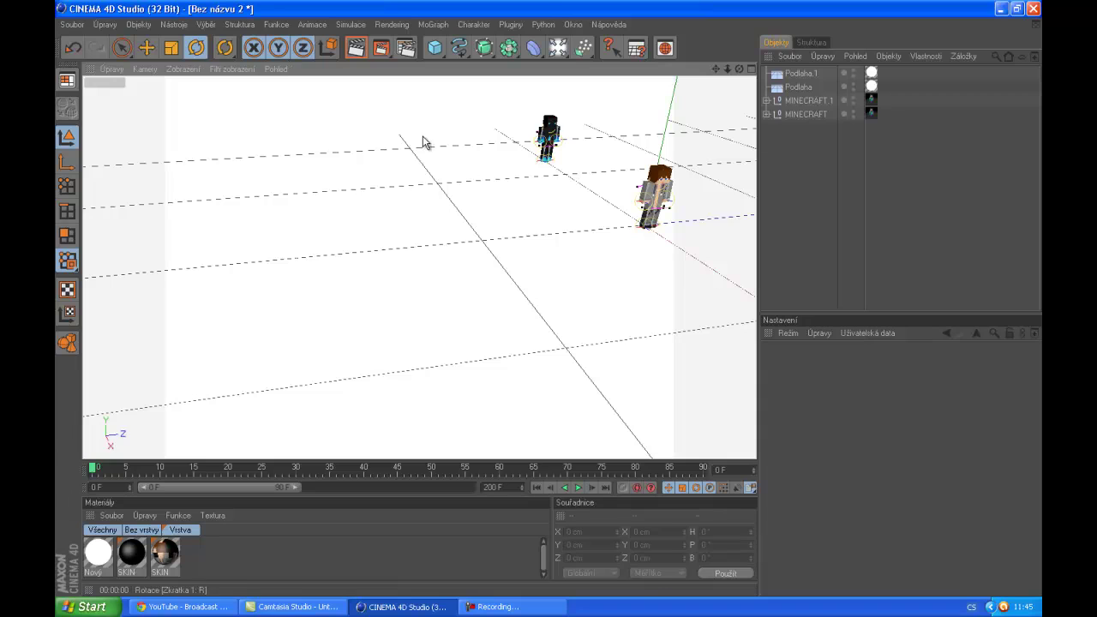
pyautogui.click(647, 182)
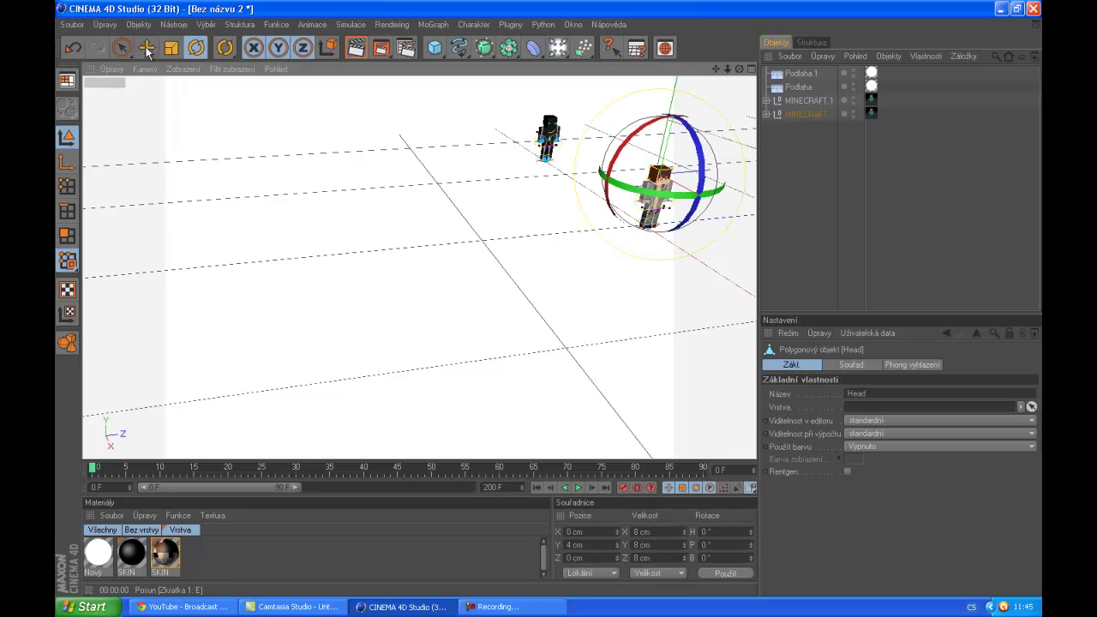
pyautogui.click(147, 48)
pyautogui.moveTo(716, 70); pyautogui.dragTo(343, 350)
pyautogui.moveTo(741, 74)
pyautogui.mouseDown()
pyautogui.moveTo(543, 304)
pyautogui.moveTo(745, 69)
pyautogui.mouseUp()
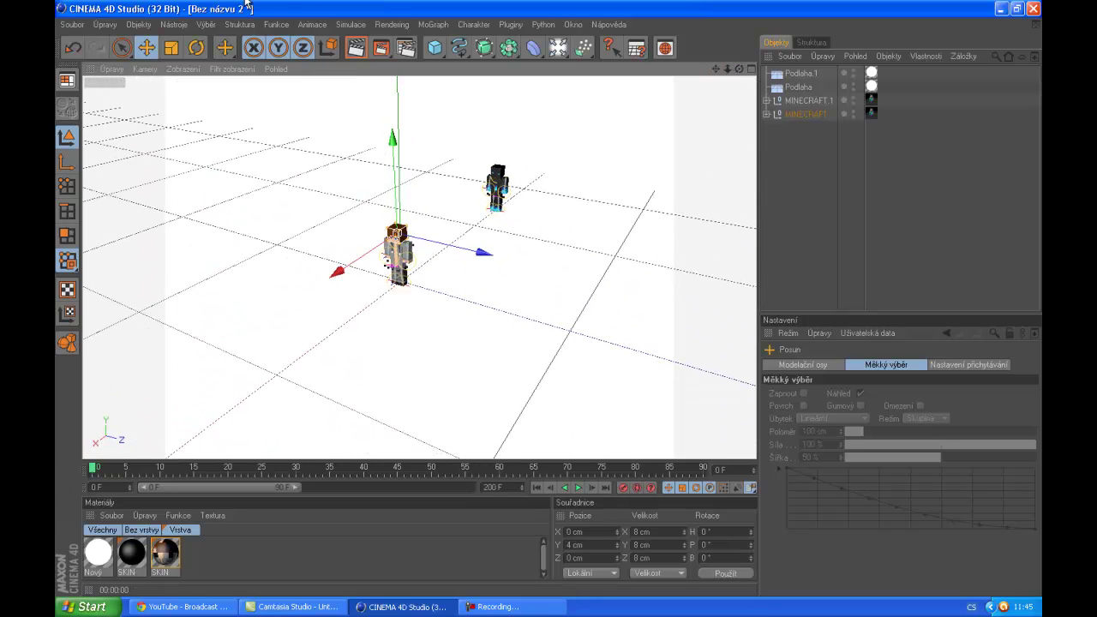
# - Open the Nástroje.c4d file containing the Minecraft tool models
pyautogui.click(72, 24)
pyautogui.click(84, 58)
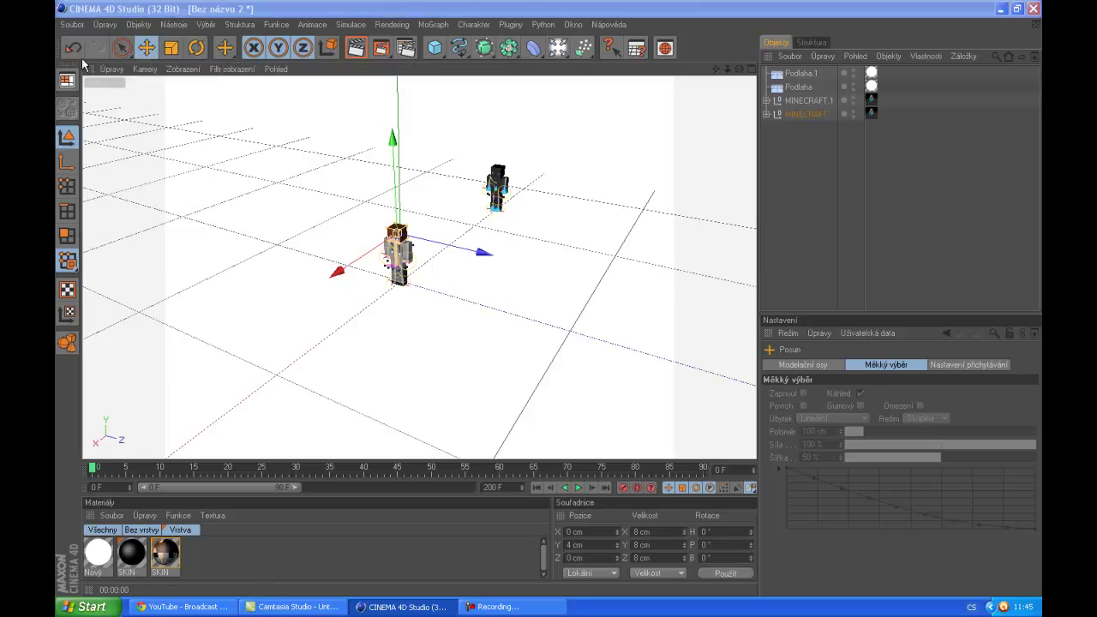
pyautogui.click(153, 140)
pyautogui.doubleClick(145, 141)
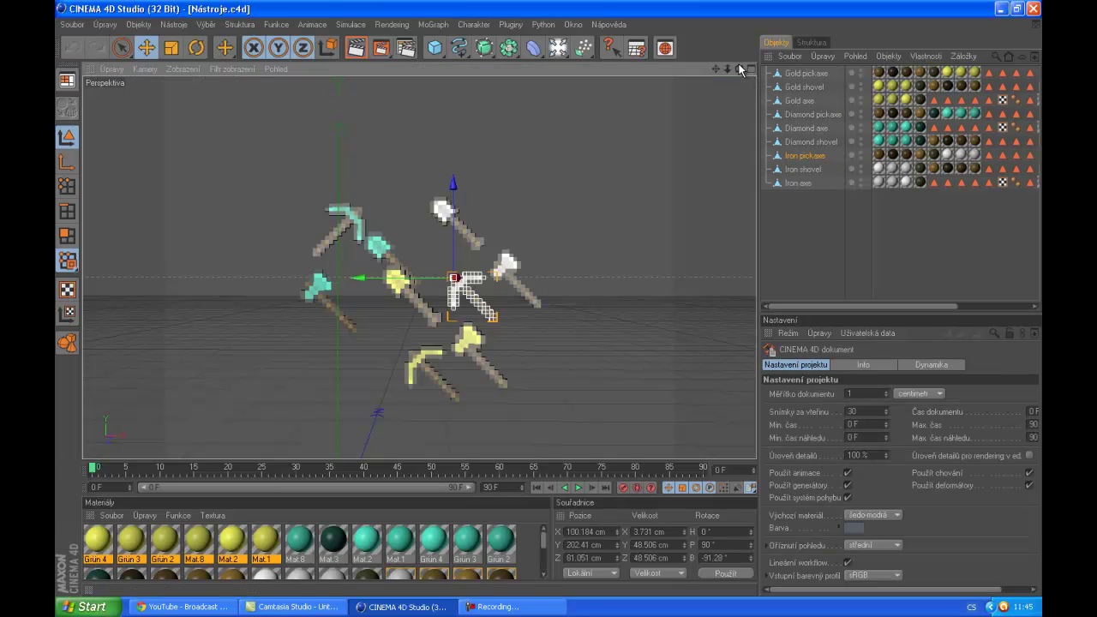
# - Copy the Iron axe from Nástroje.c4d and paste it into the Bez názvu 2 scene
pyautogui.moveTo(547, 298); pyautogui.dragTo(549, 298)
pyautogui.moveTo(739, 70); pyautogui.dragTo(549, 299)
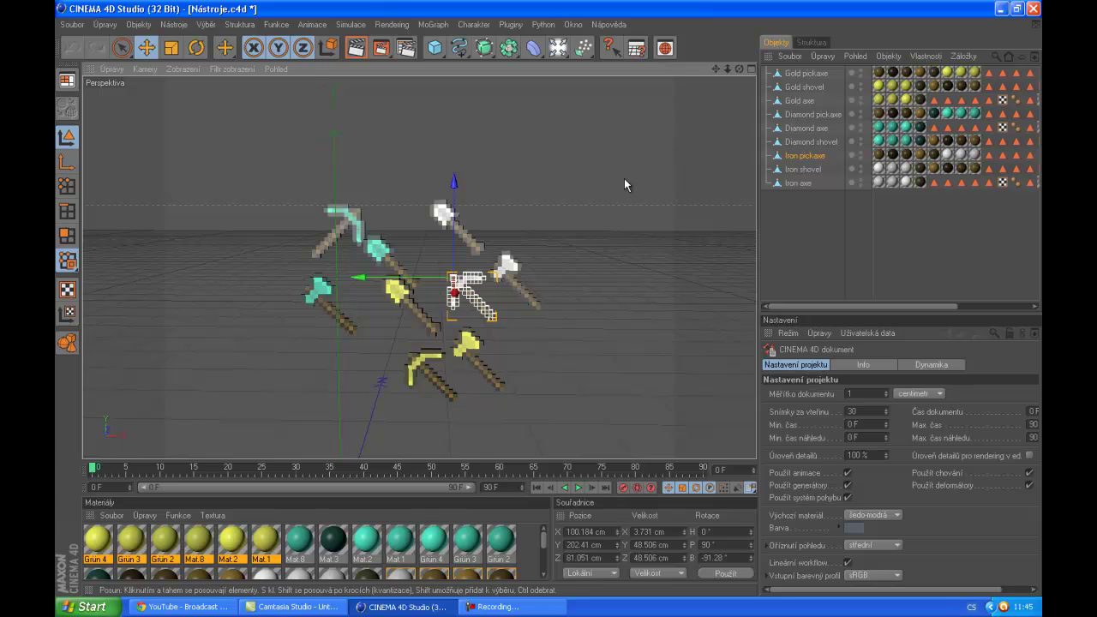
pyautogui.click(519, 279)
pyautogui.click(504, 261)
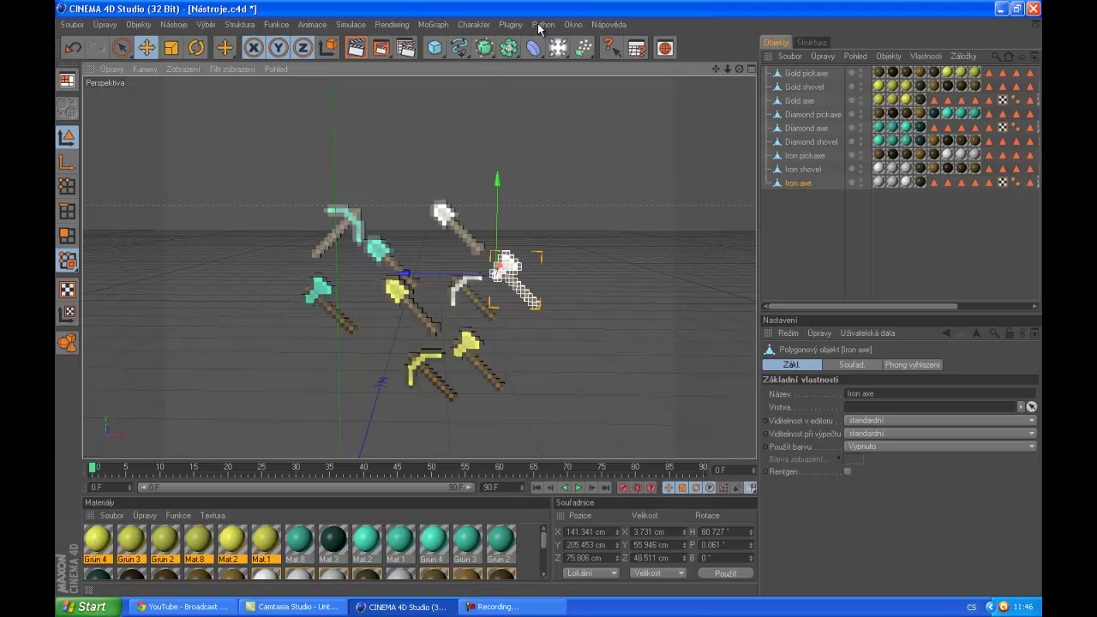
pyautogui.click(572, 24)
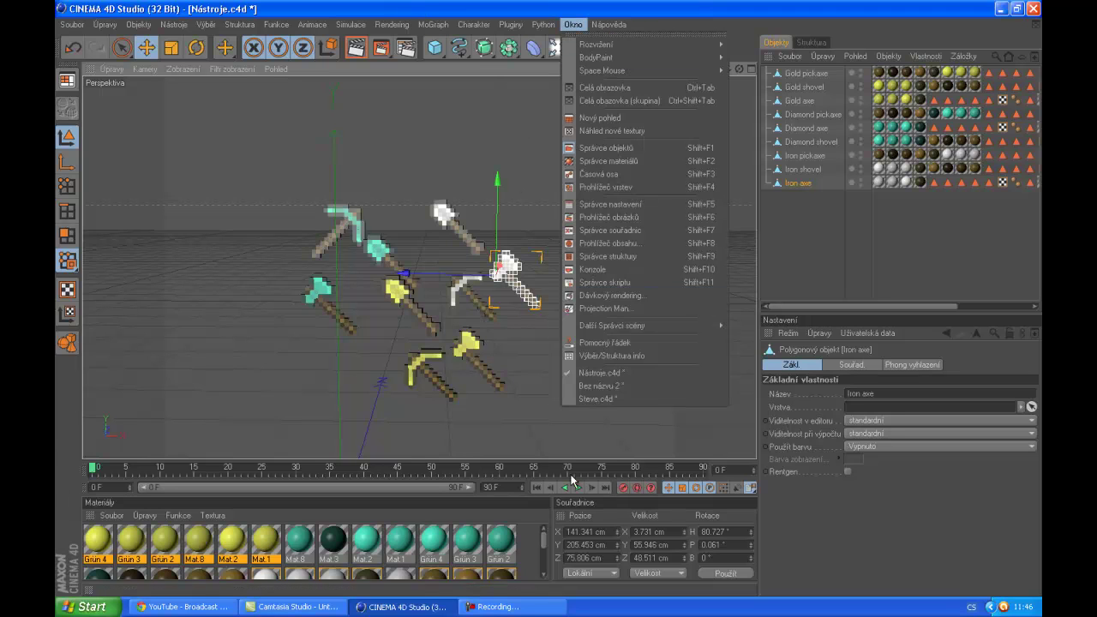
pyautogui.click(619, 387)
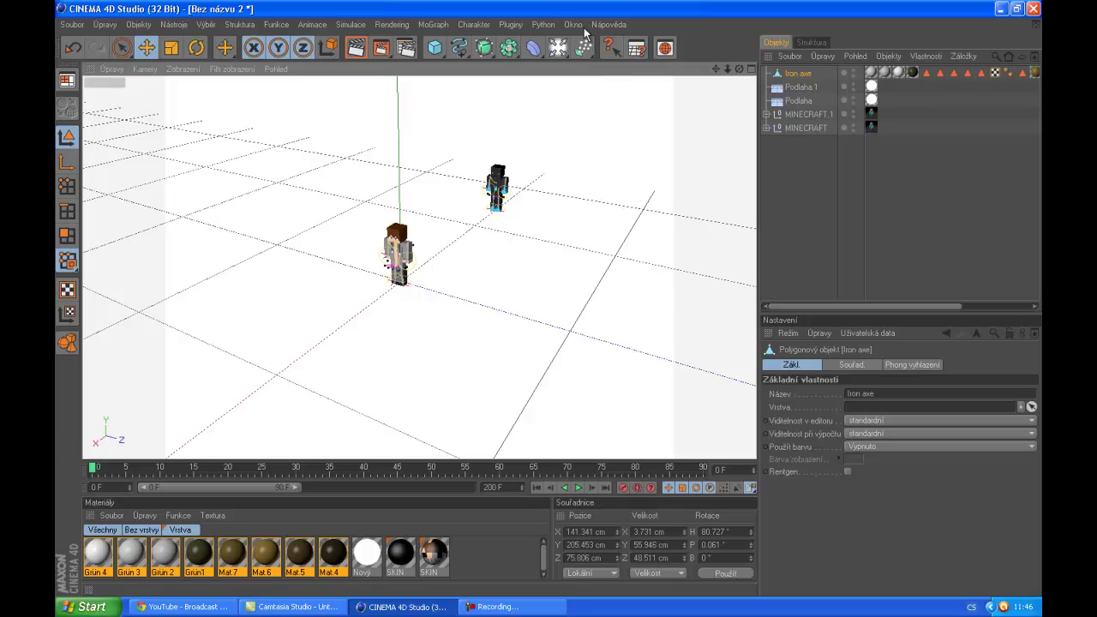
# - Copy the Gold pickaxe from Nástroje.c4d and paste it into the Bez názvu 2 scene
pyautogui.click(572, 25)
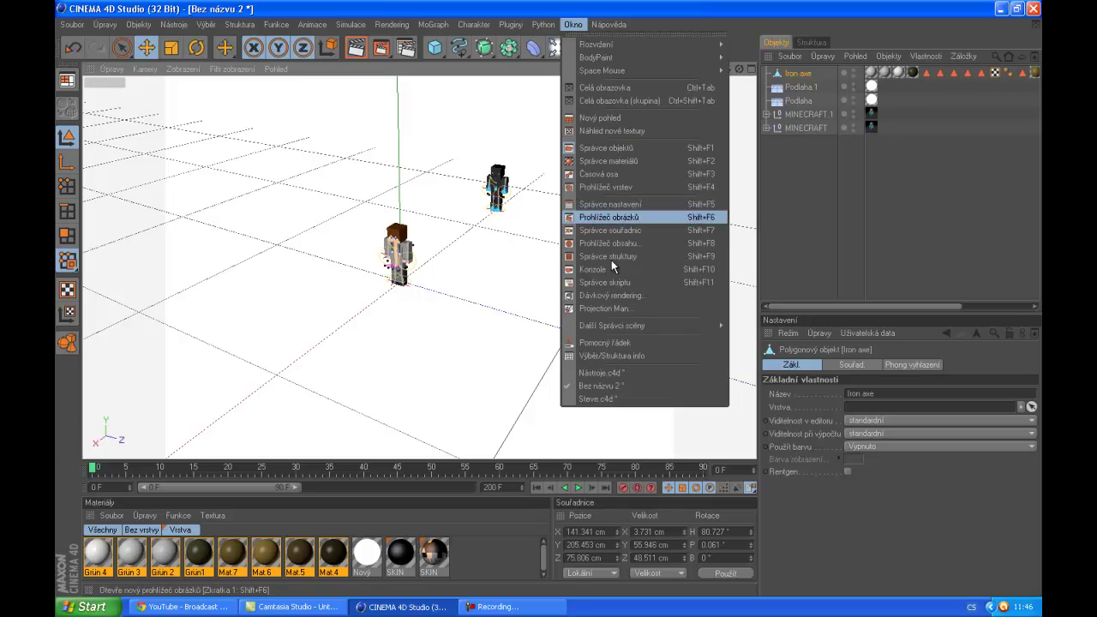
pyautogui.click(637, 376)
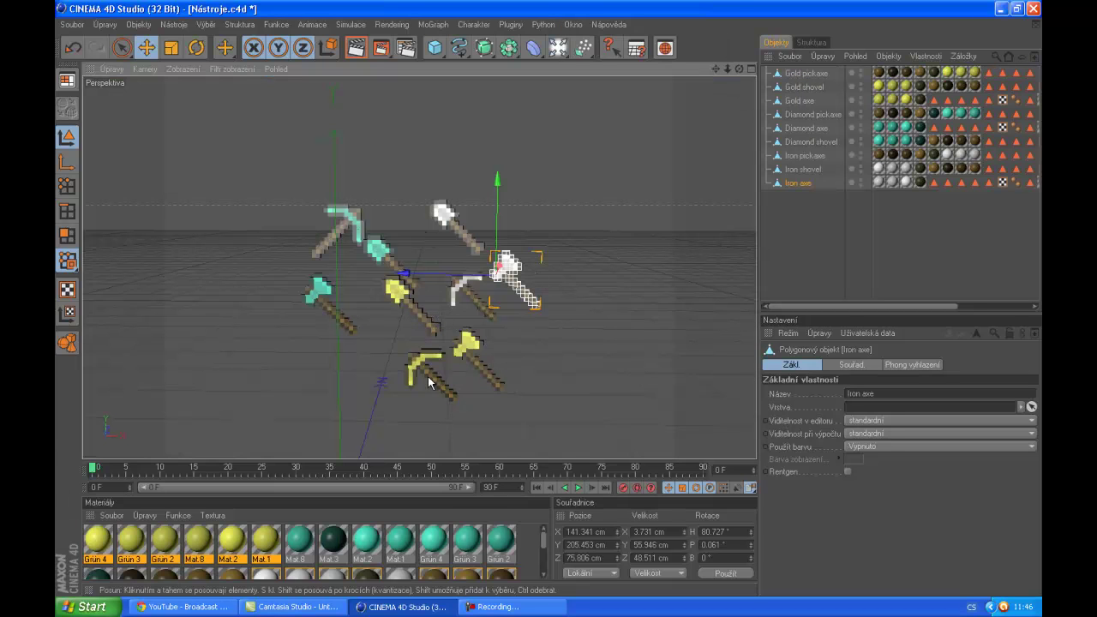
pyautogui.click(430, 386)
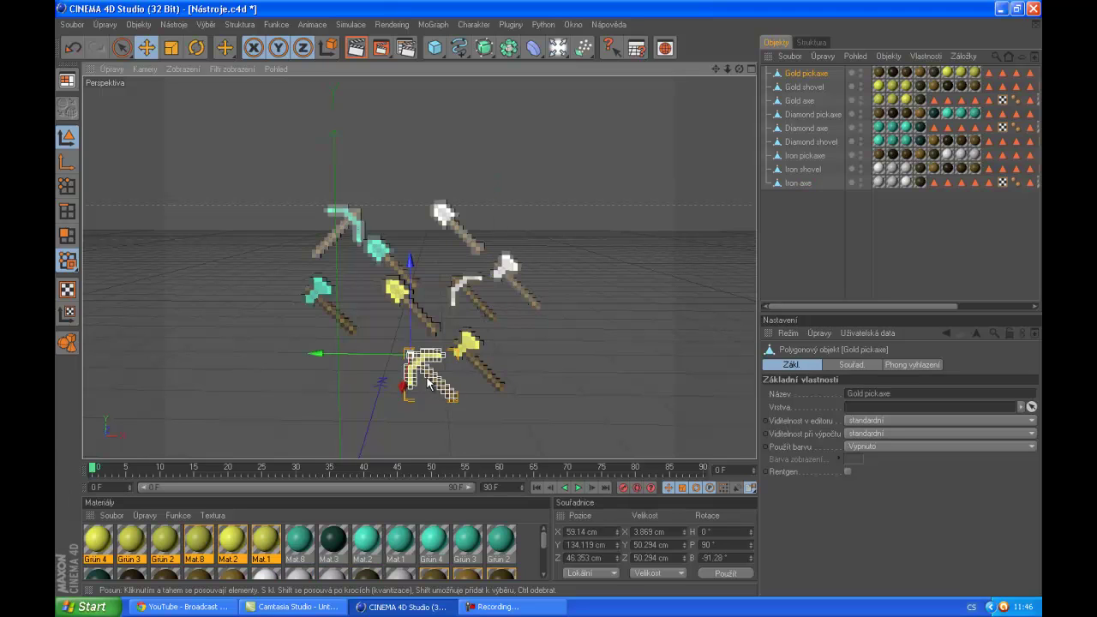
pyautogui.click(573, 24)
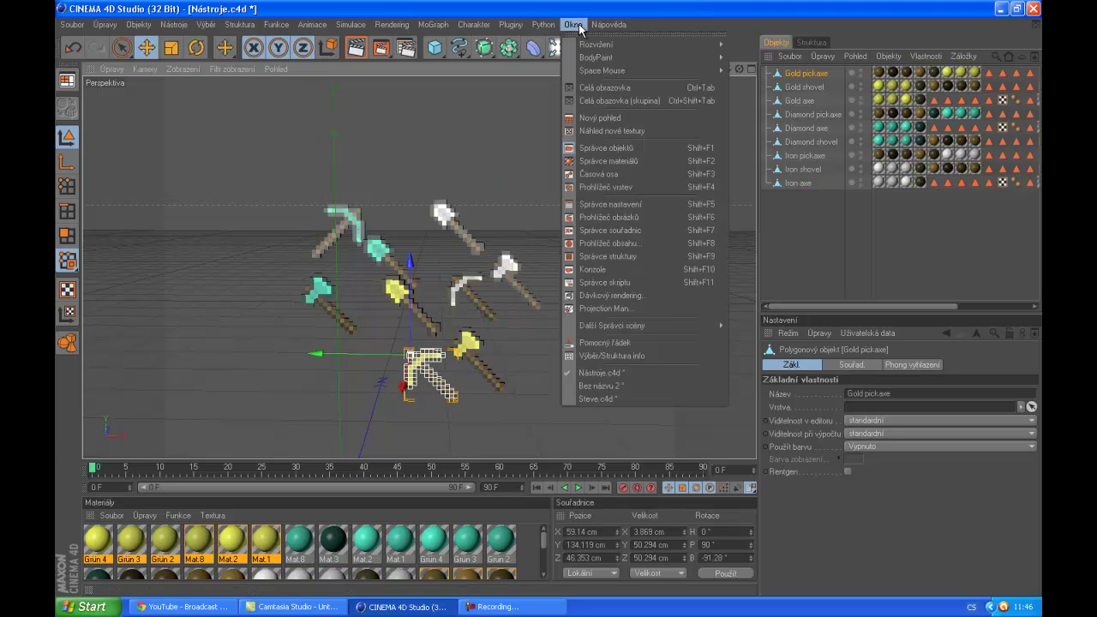
pyautogui.click(621, 386)
pyautogui.hotkey('ctrl', 'v')
pyautogui.scroll(-5, 483, 223)
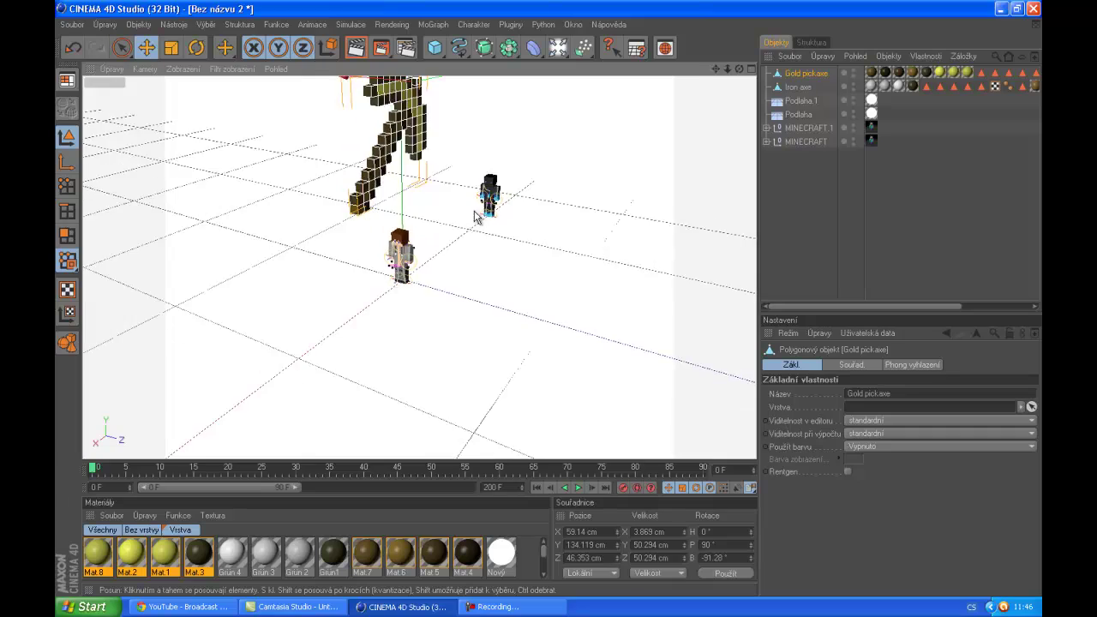
# - Move the Gold pickaxe next to the black-skinned character, to about X -139 cm, Y 55 cm, Z 51 cm
pyautogui.moveTo(739, 69); pyautogui.dragTo(555, 304)
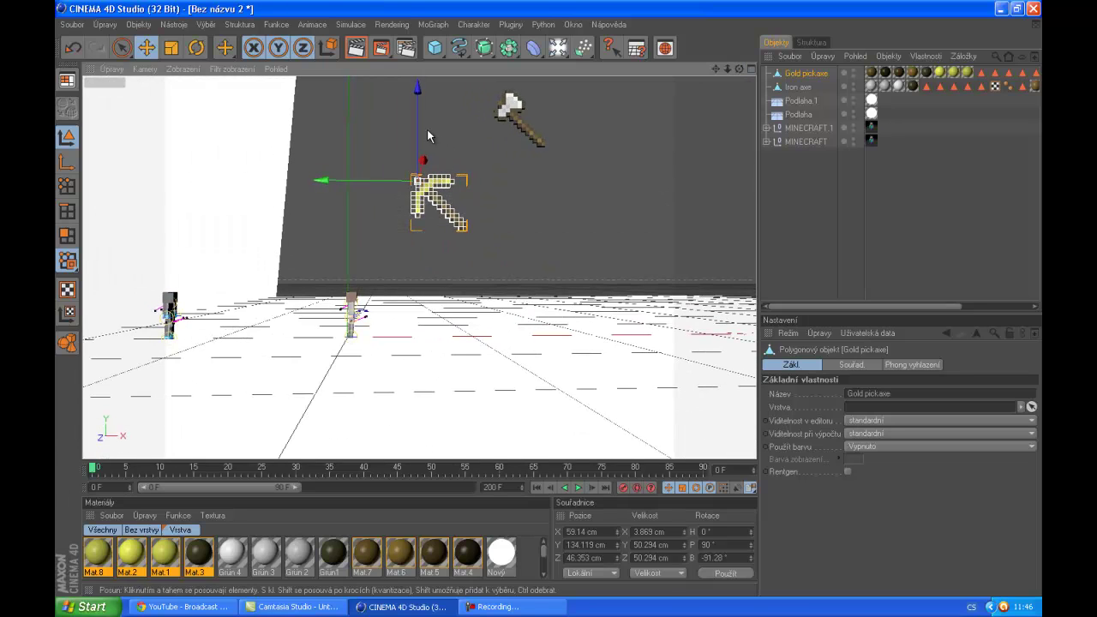
pyautogui.moveTo(431, 138); pyautogui.dragTo(102, 269)
pyautogui.click(527, 113)
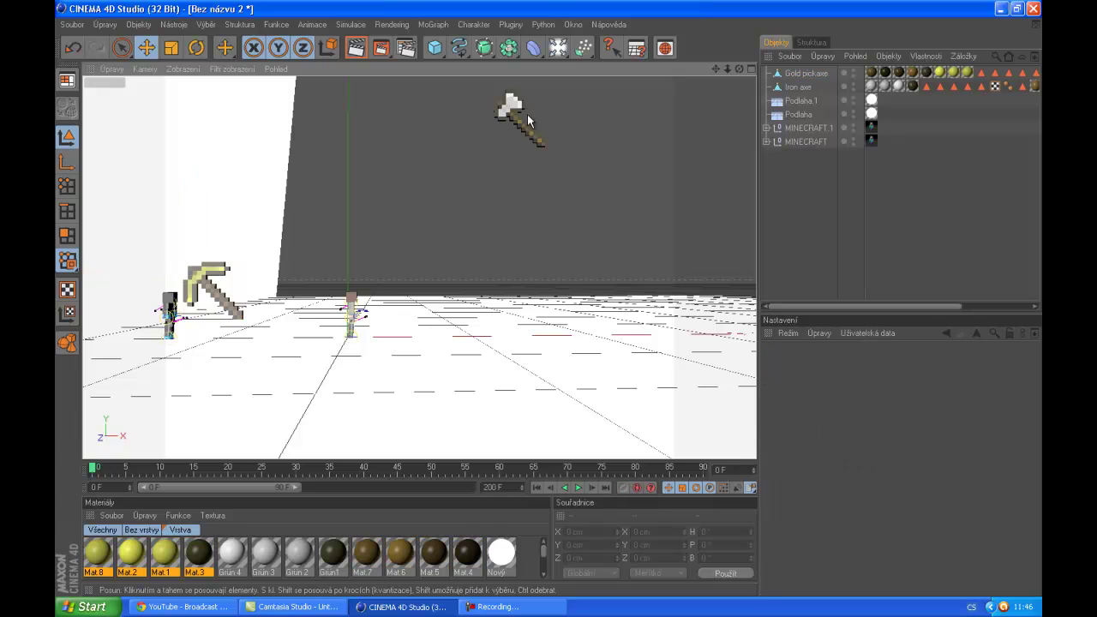
# - Lower the Iron axe and move it near the brown-haired character, to about X -7 cm, Y 39 cm, Z 75 cm
pyautogui.click(527, 113)
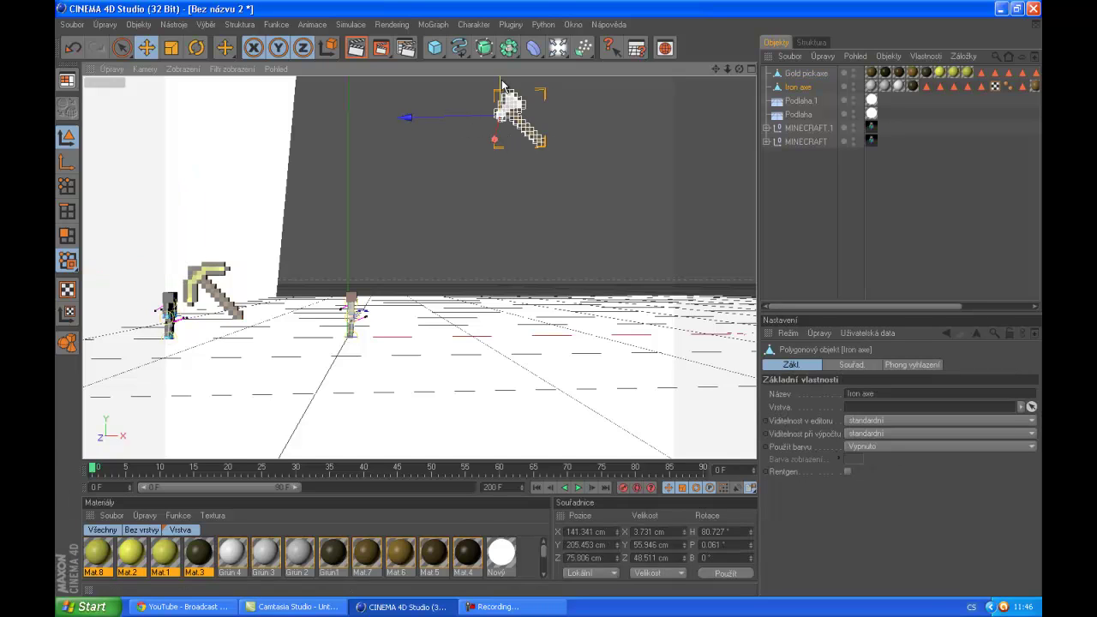
pyautogui.moveTo(503, 89); pyautogui.dragTo(505, 261)
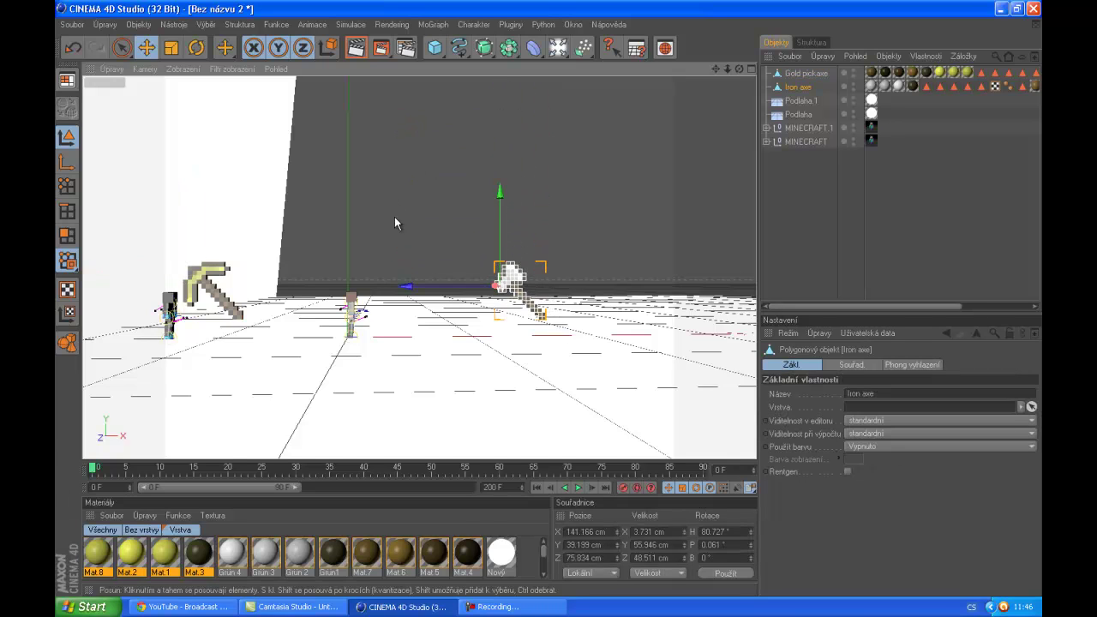
pyautogui.moveTo(543, 304); pyautogui.dragTo(391, 309)
pyautogui.moveTo(739, 69); pyautogui.dragTo(548, 300)
pyautogui.moveTo(420, 282); pyautogui.dragTo(538, 300)
pyautogui.moveTo(739, 70); pyautogui.dragTo(480, 313)
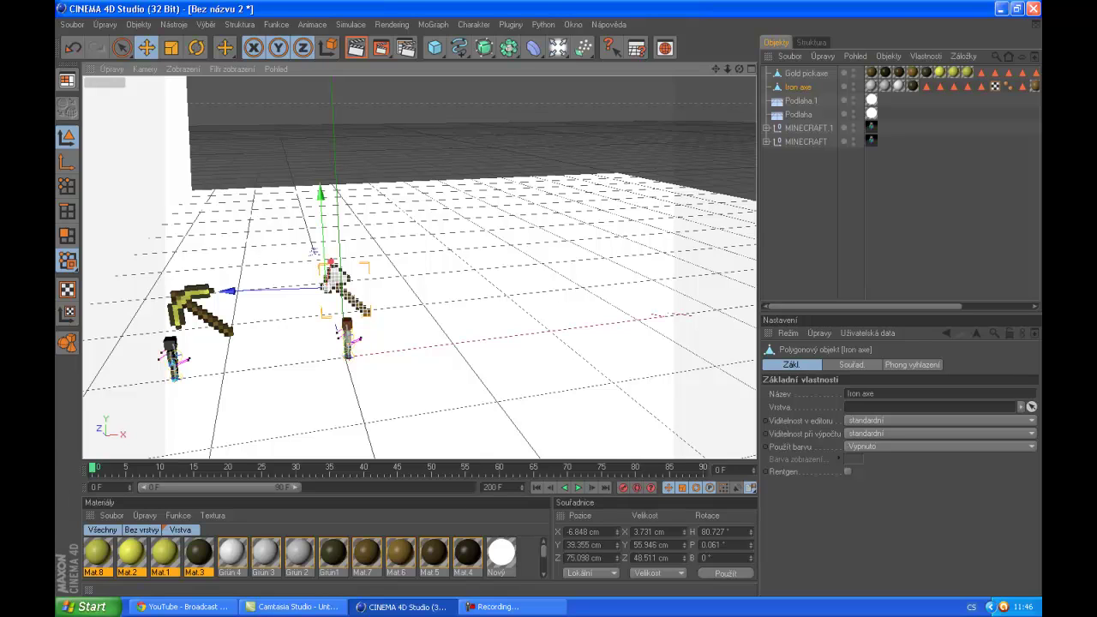
# - Scale the Iron axe down uniformly to about 1.3 × 20 × 17.4 cm to suit the character's size
pyautogui.click(176, 50)
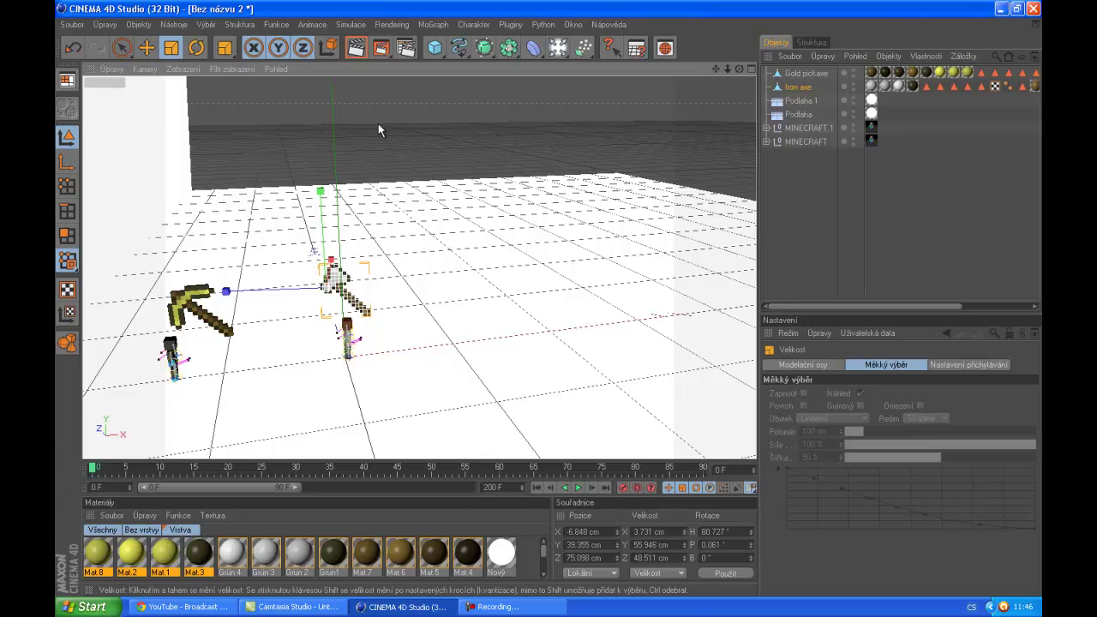
pyautogui.moveTo(332, 274); pyautogui.dragTo(334, 277)
pyautogui.scroll(5, 353, 350)
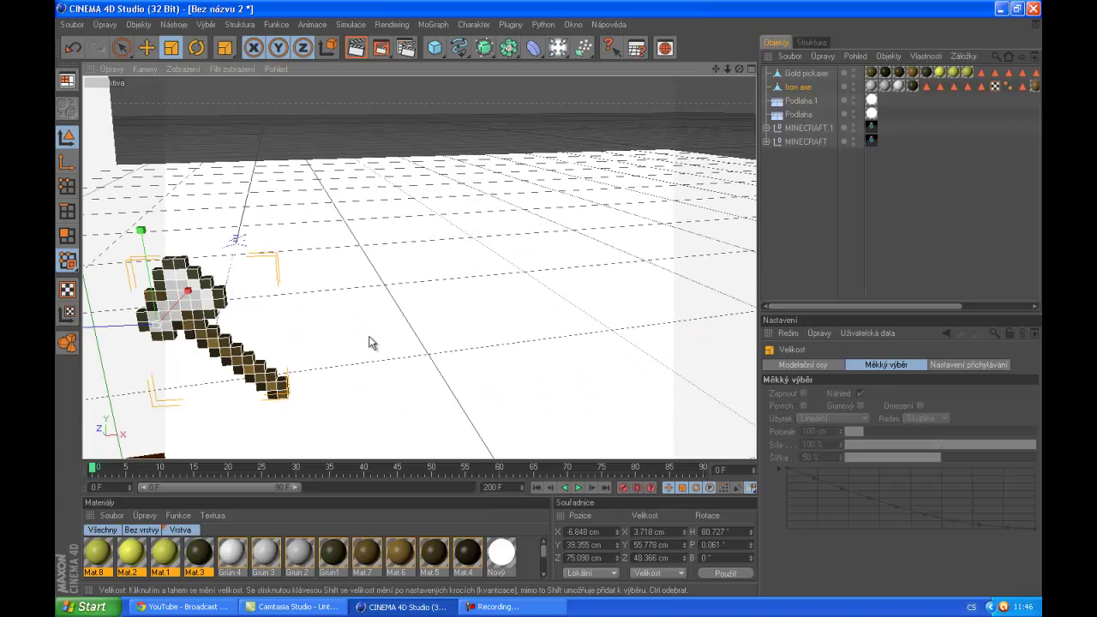
pyautogui.moveTo(282, 396); pyautogui.dragTo(533, 302)
pyautogui.scroll(-3, 305, 301)
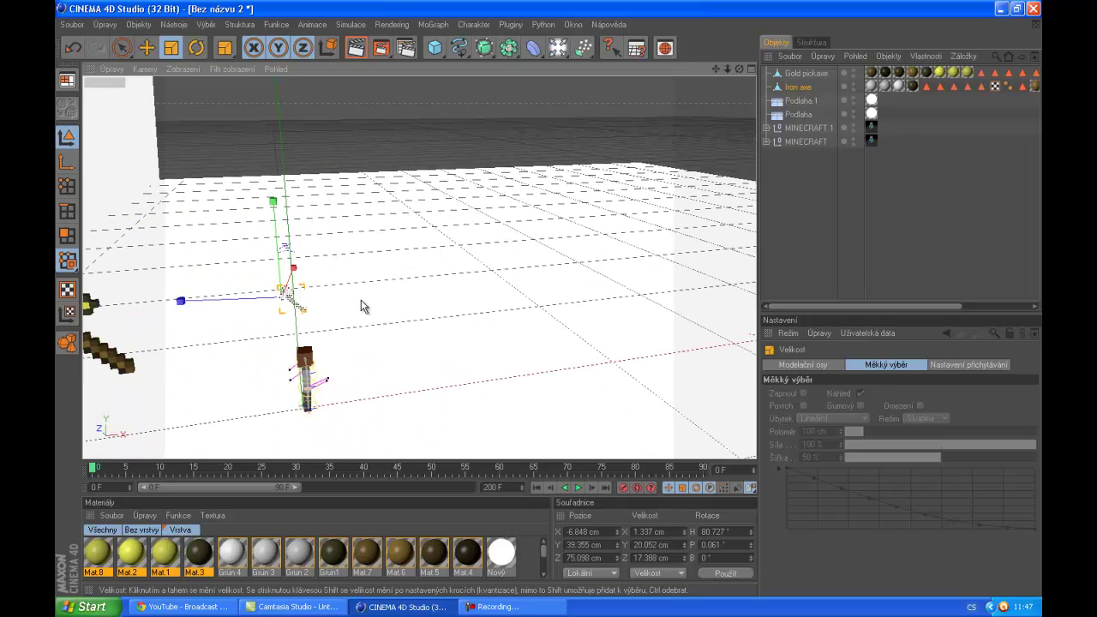
# - Scale the Gold pickaxe down to about 1.6 × 21 × 21 cm and move it to the black-skinned character at about X -140 cm, Z -17 cm
pyautogui.click(101, 348)
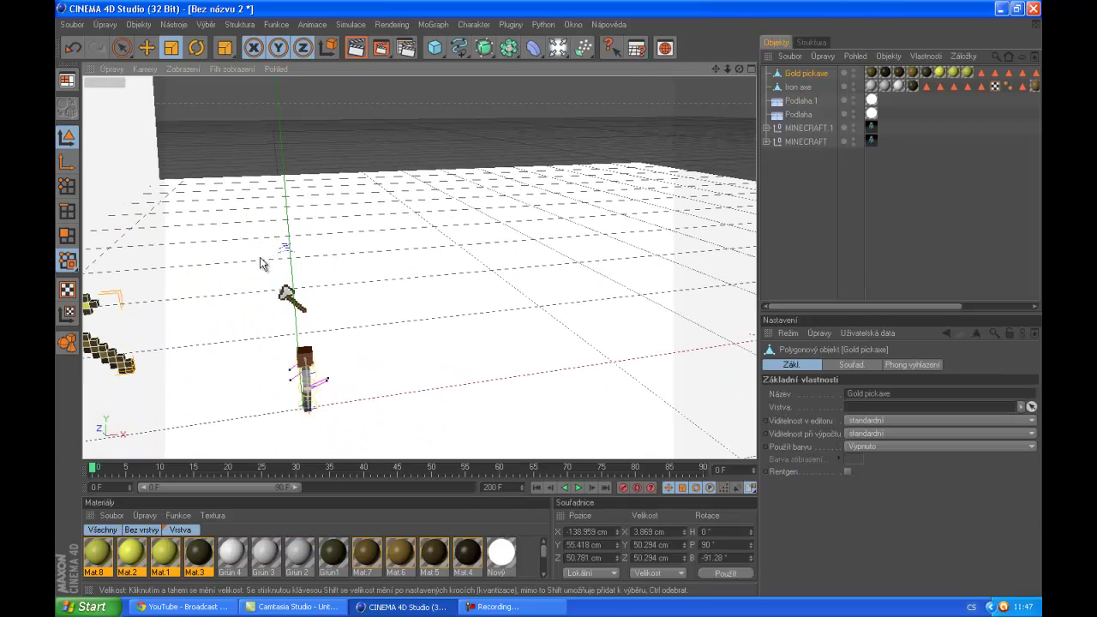
pyautogui.moveTo(716, 69); pyautogui.dragTo(550, 306)
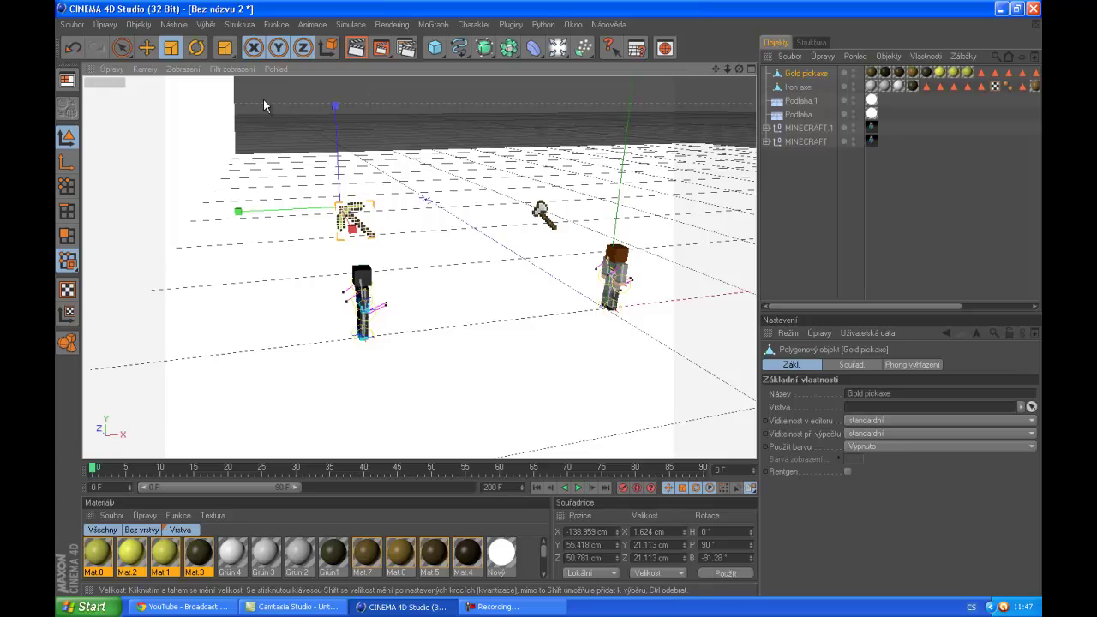
pyautogui.click(147, 49)
pyautogui.moveTo(557, 308); pyautogui.dragTo(549, 305)
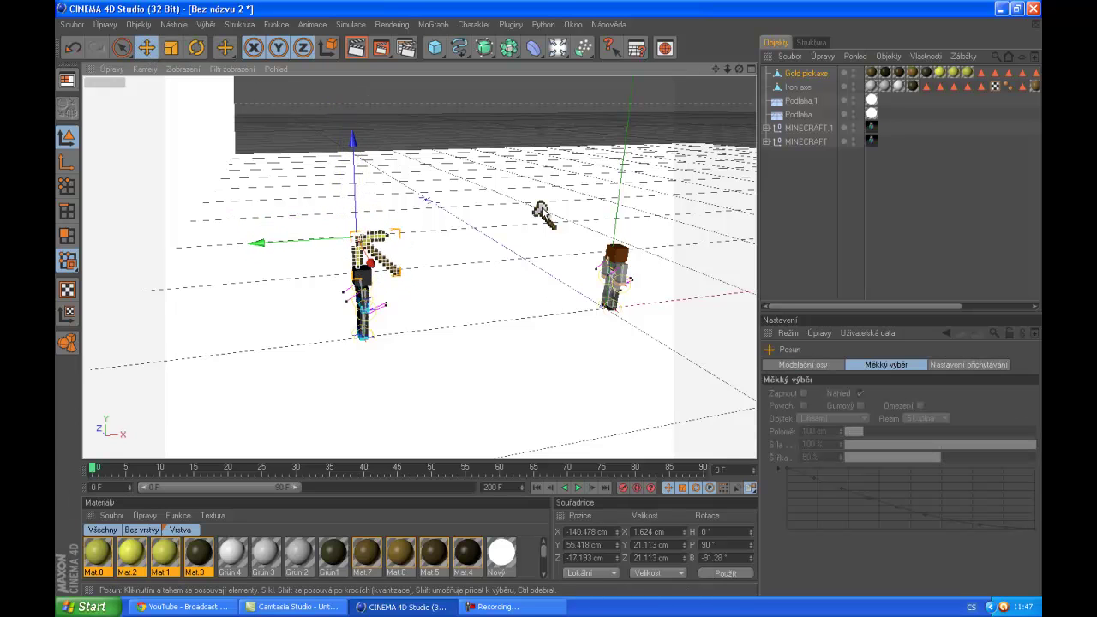
# - Move the Iron axe to the brown-haired character, at about X -20 cm, Z -6 cm
pyautogui.click(545, 212)
pyautogui.moveTo(522, 205); pyautogui.dragTo(549, 309)
pyautogui.moveTo(739, 69); pyautogui.dragTo(548, 306)
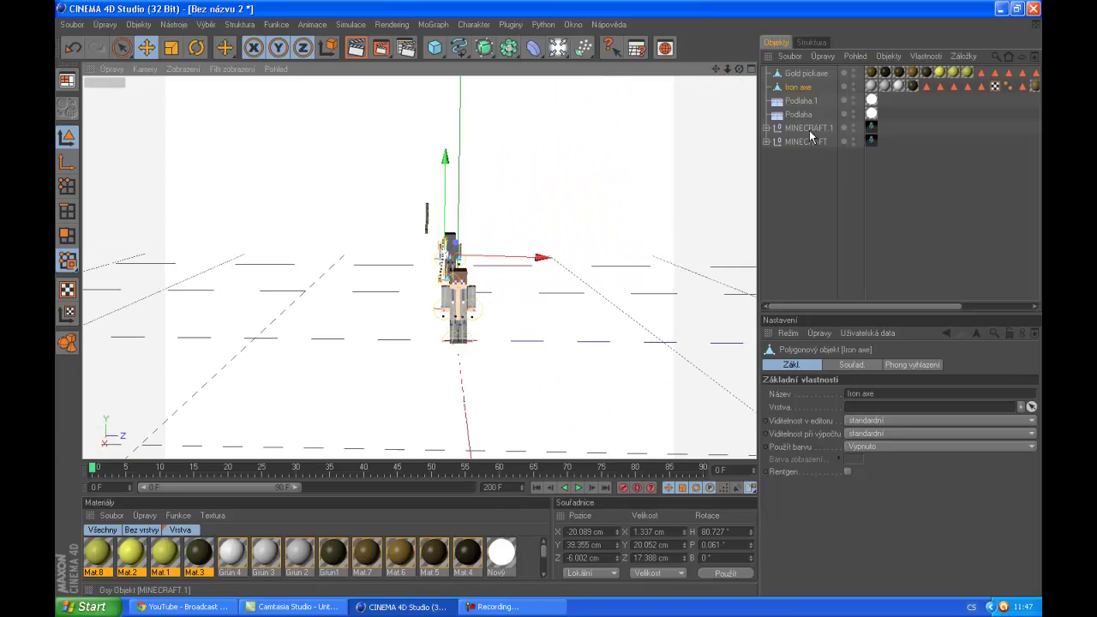
# - Select the black-skinned MINECRAFT.1 character and expand its object hierarchy
pyautogui.click(809, 129)
pyautogui.moveTo(738, 70); pyautogui.dragTo(637, 245)
pyautogui.scroll(6, 626, 235)
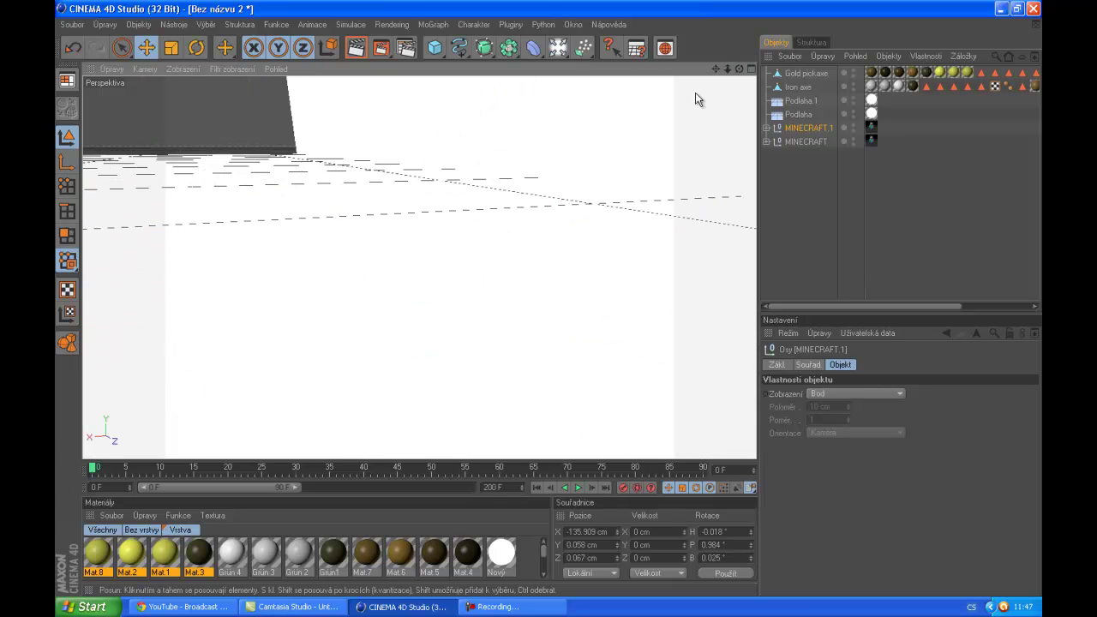
pyautogui.moveTo(728, 69); pyautogui.dragTo(590, 200)
pyautogui.moveTo(716, 70); pyautogui.dragTo(494, 303)
pyautogui.moveTo(740, 69); pyautogui.dragTo(713, 206)
pyautogui.click(768, 128)
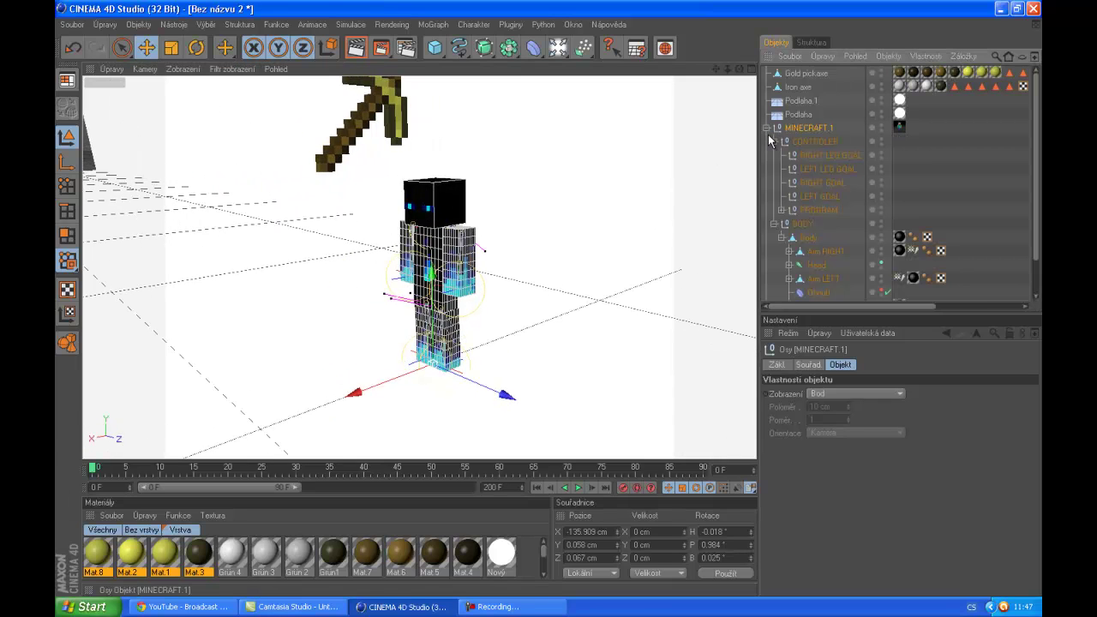
# - Collapse the black-skinned character's BODY group and select its RIGHT LEG GOAL controller
pyautogui.click(771, 235)
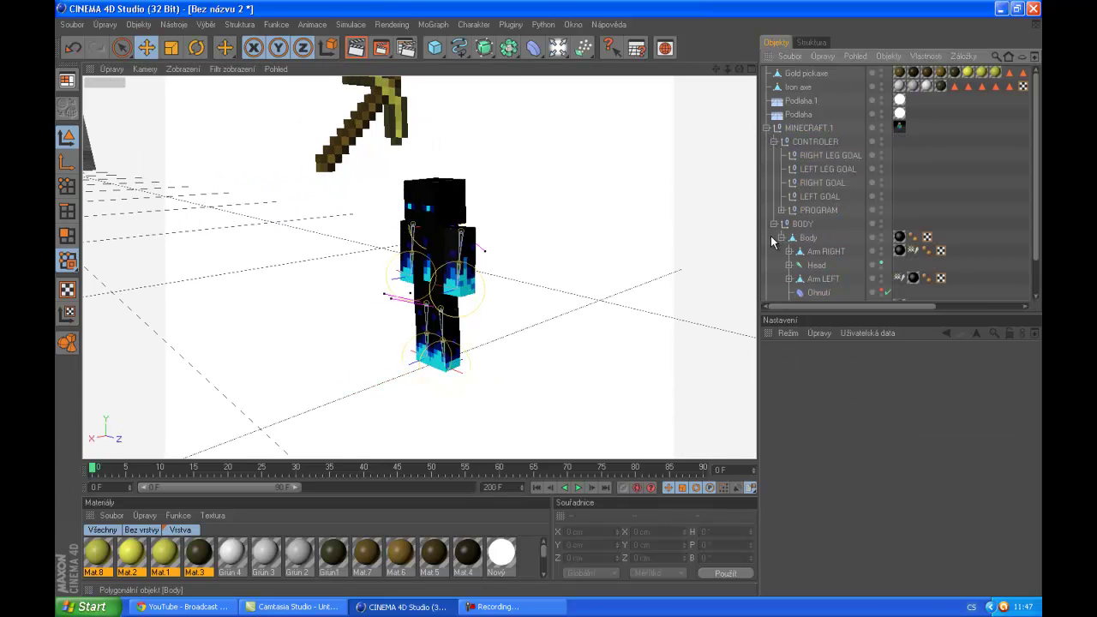
pyautogui.click(776, 224)
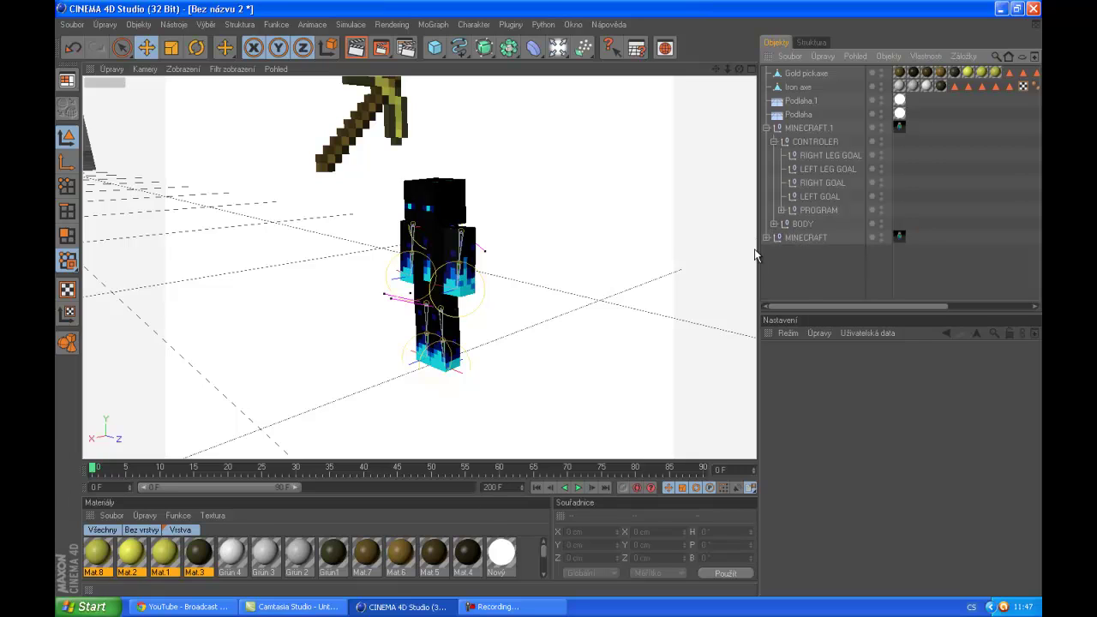
pyautogui.click(819, 197)
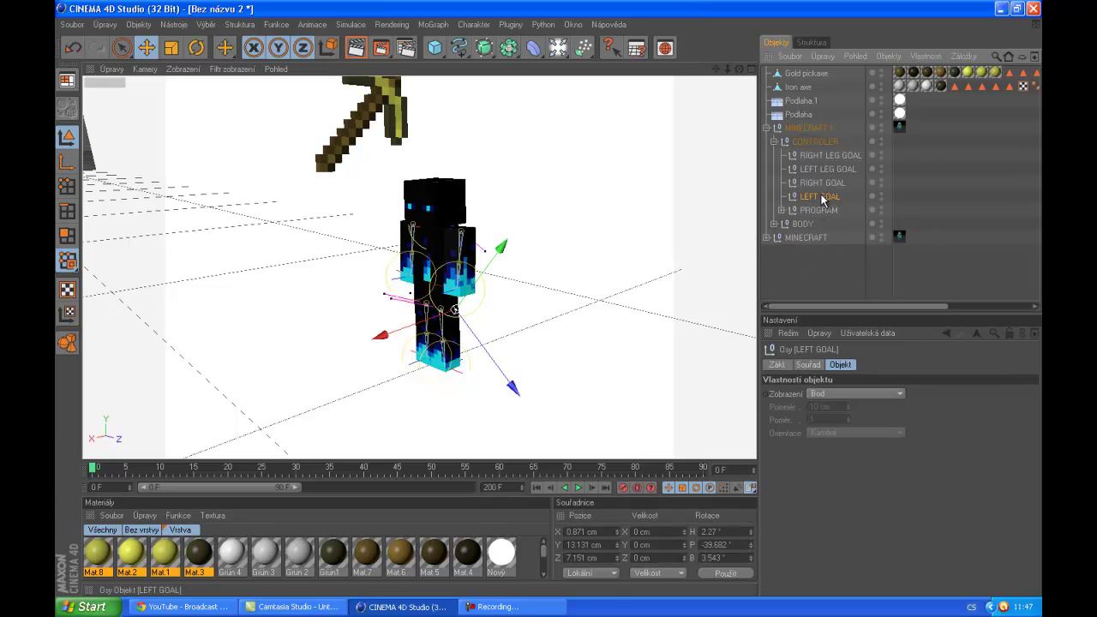
pyautogui.click(820, 156)
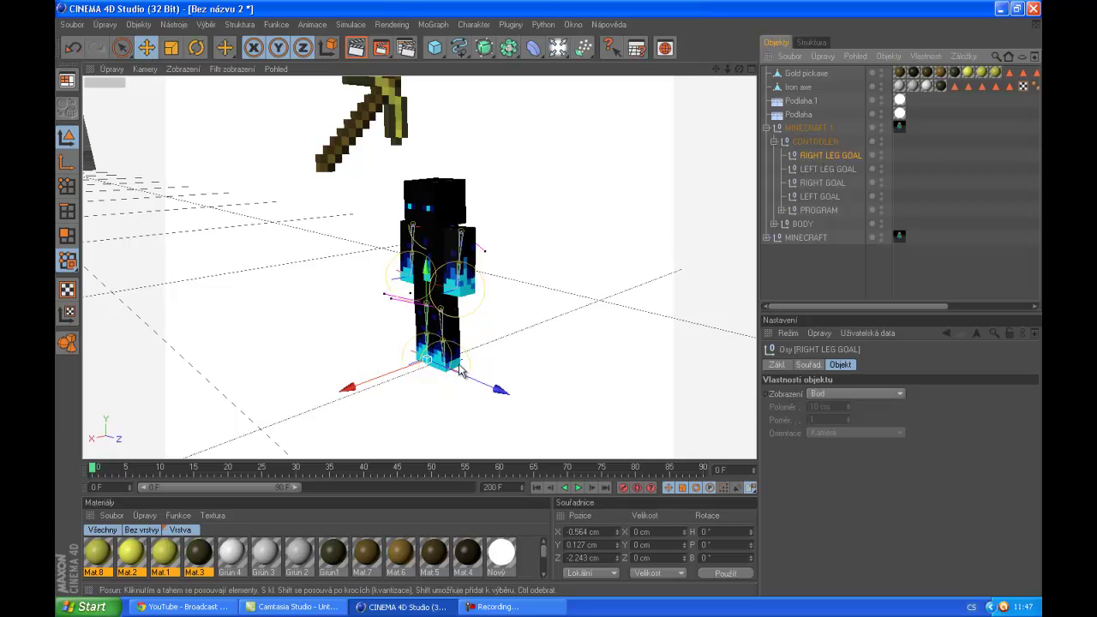
# - Move RIGHT LEG GOAL forward and up to about X 5.6, Y 2.2, Z -2.8 cm for a walking pose
pyautogui.moveTo(348, 386); pyautogui.dragTo(546, 307)
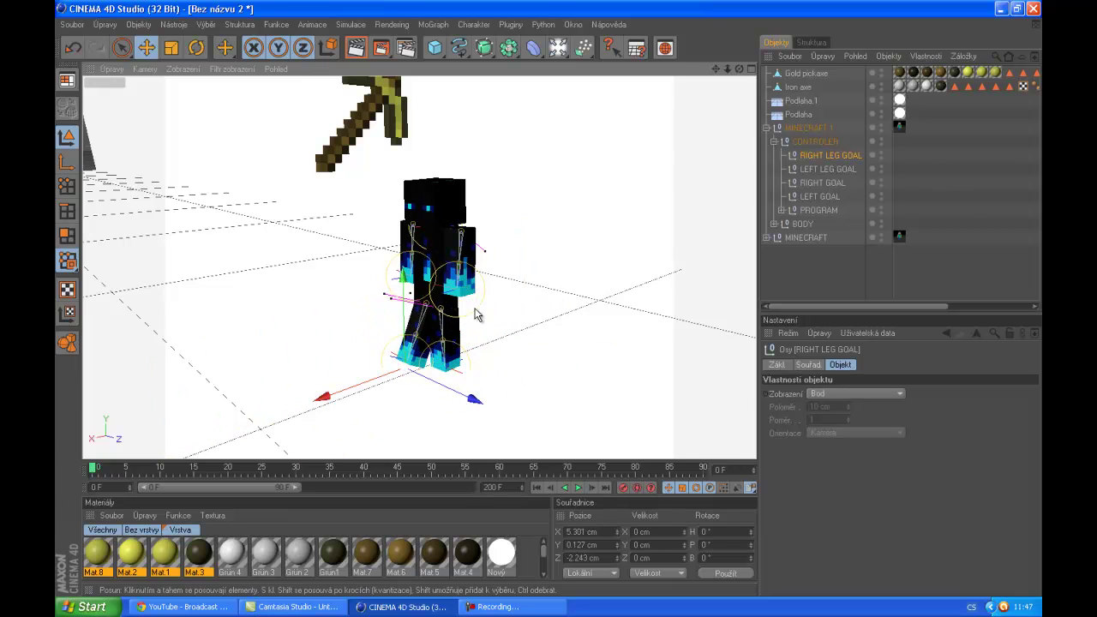
pyautogui.moveTo(357, 385); pyautogui.dragTo(403, 293)
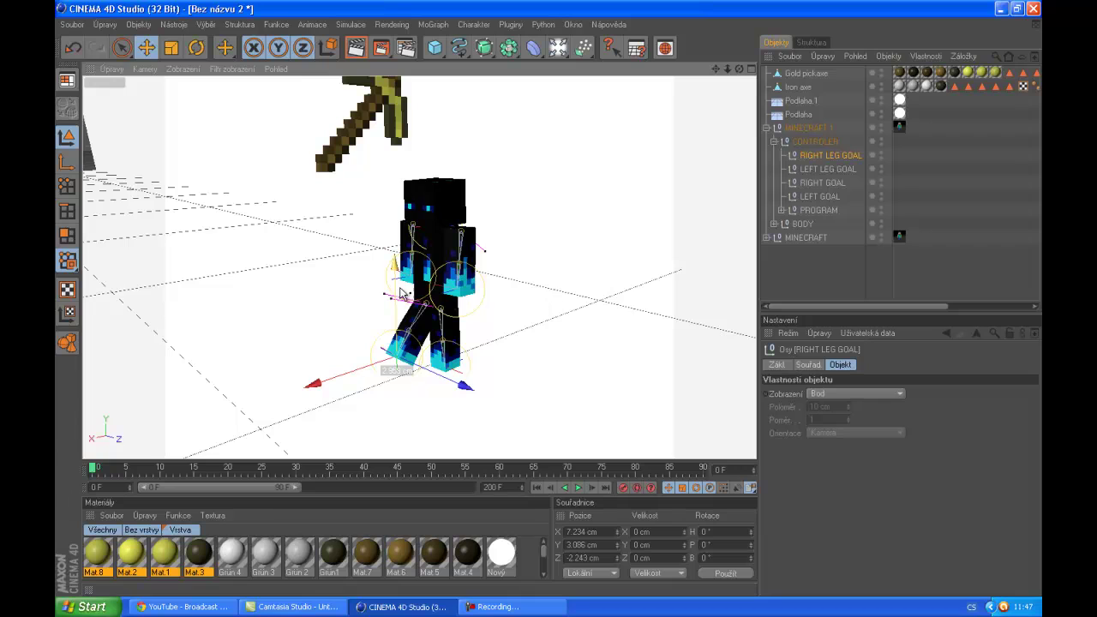
pyautogui.moveTo(463, 390); pyautogui.dragTo(552, 305)
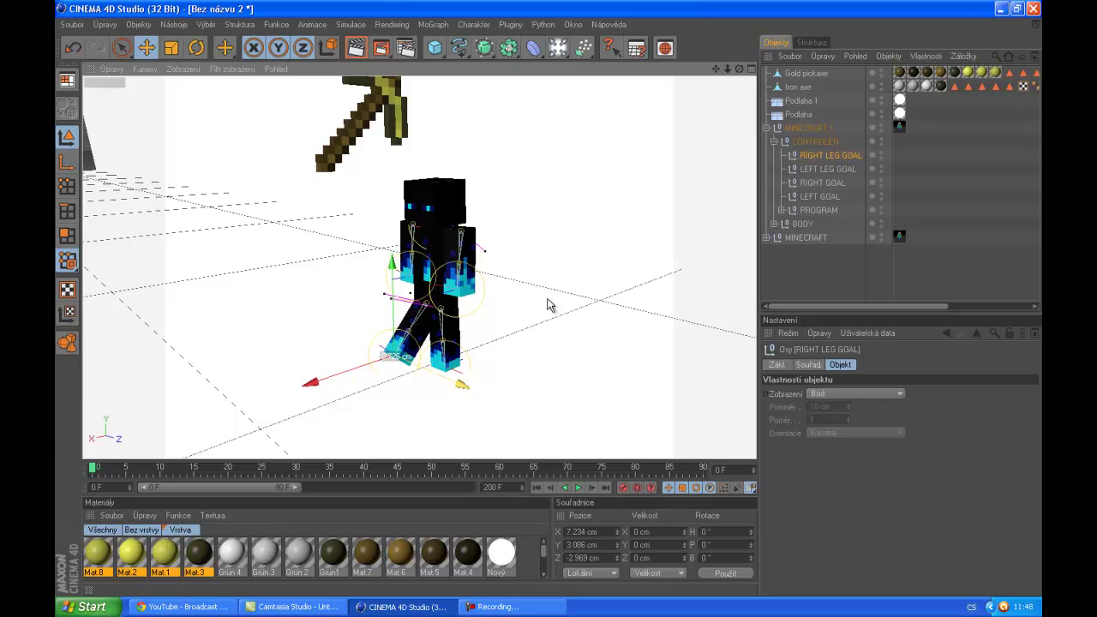
pyautogui.click(73, 47)
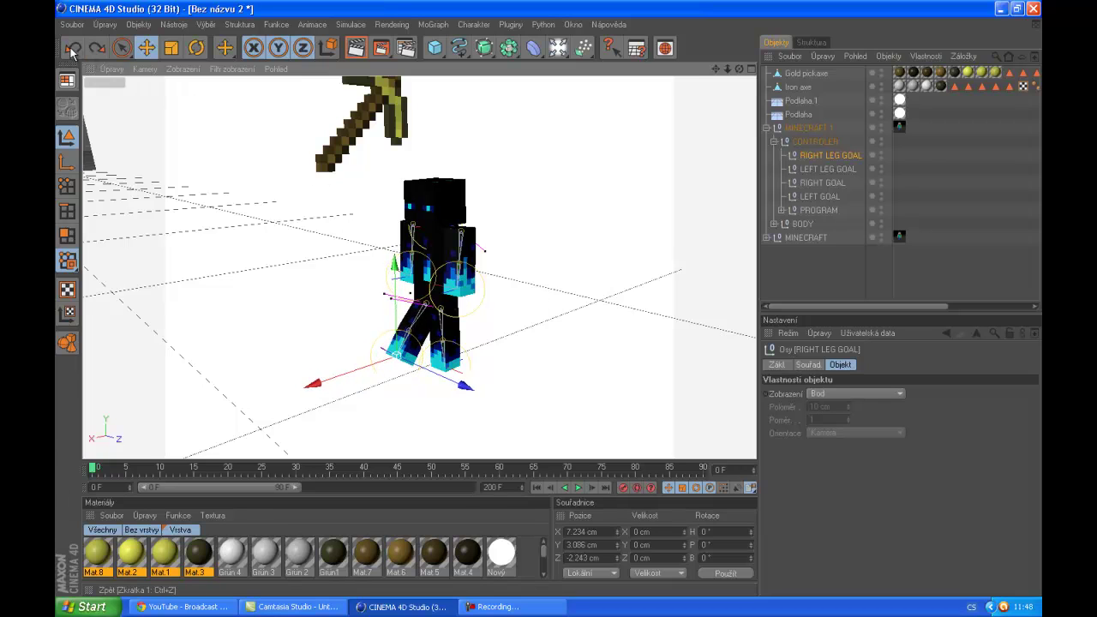
pyautogui.click(73, 48)
pyautogui.moveTo(343, 387); pyautogui.dragTo(383, 344)
pyautogui.moveTo(397, 283); pyautogui.dragTo(549, 304)
pyautogui.moveTo(367, 364); pyautogui.dragTo(550, 305)
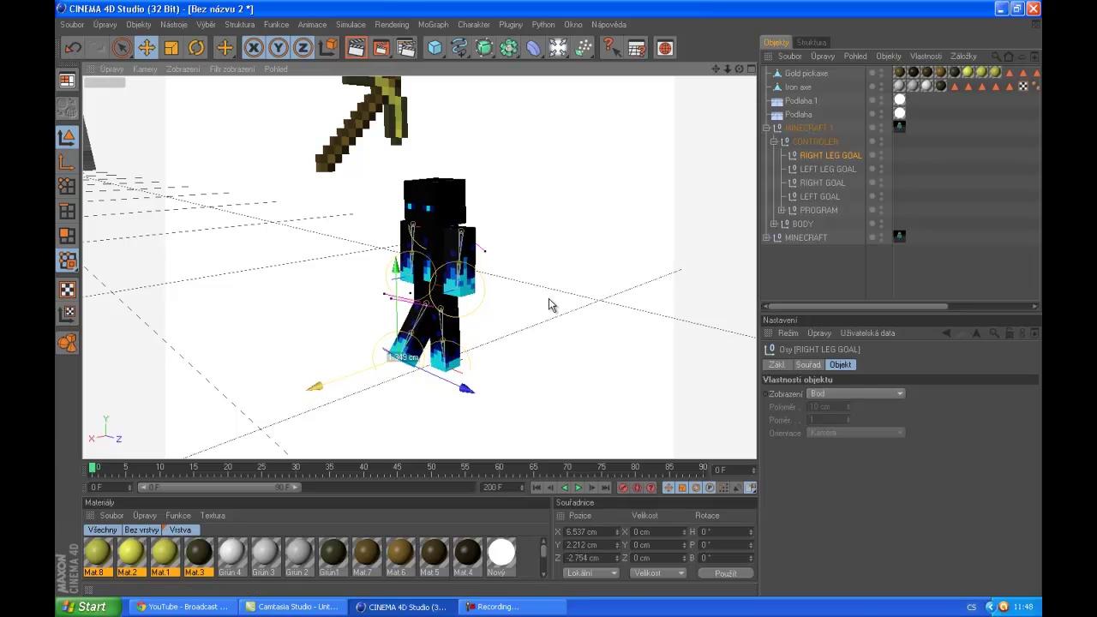
pyautogui.click(464, 337)
pyautogui.click(828, 169)
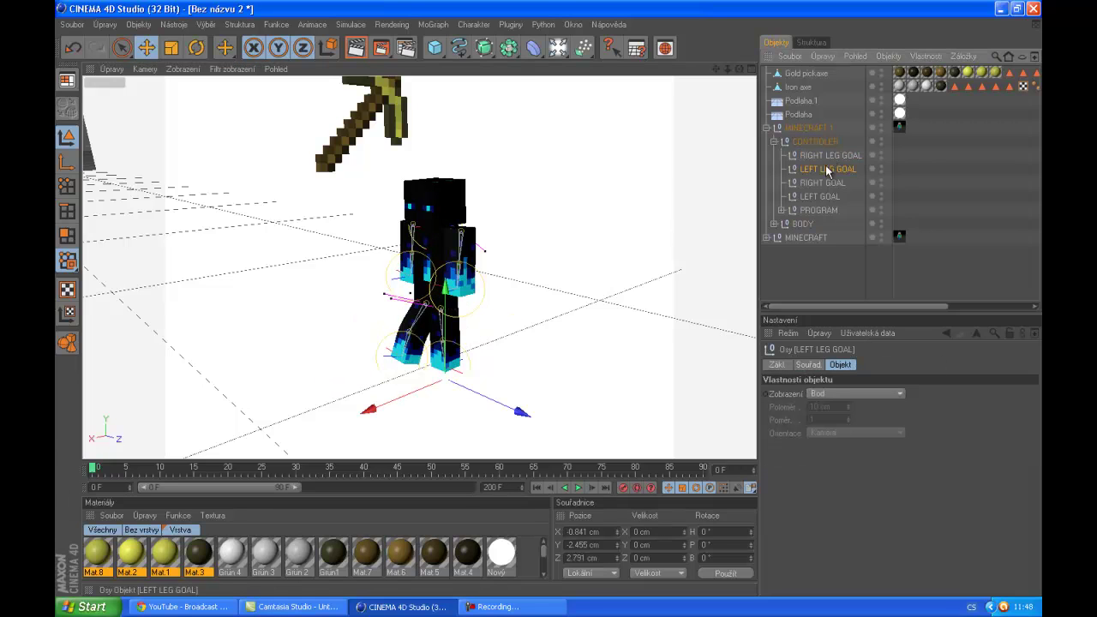
pyautogui.click(453, 349)
pyautogui.moveTo(476, 321); pyautogui.dragTo(556, 305)
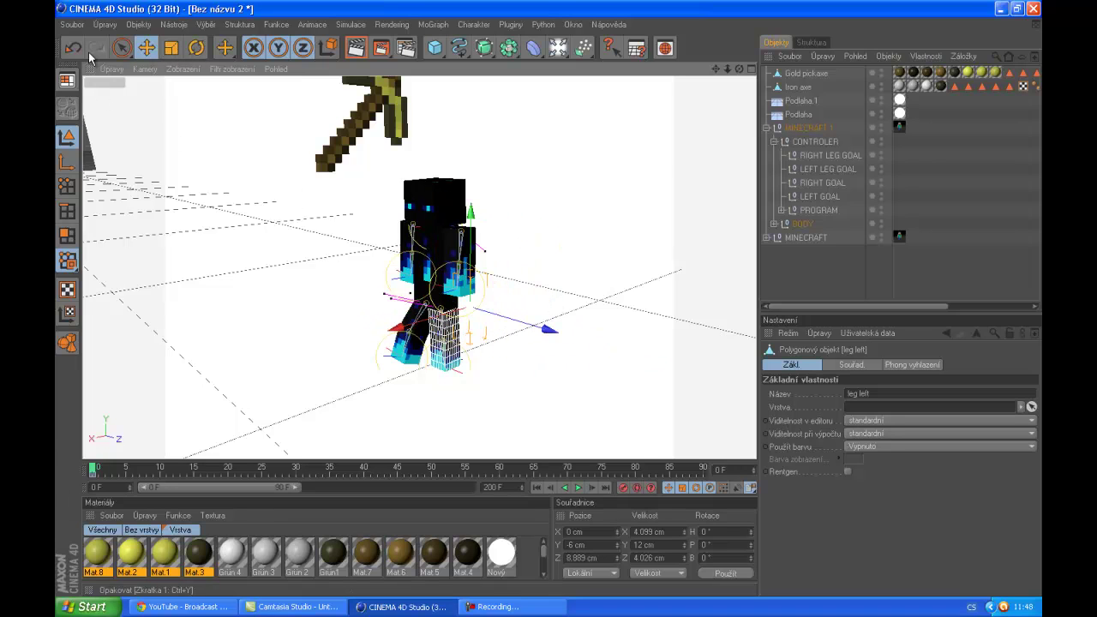
pyautogui.hotkey('ctrl', 'z')
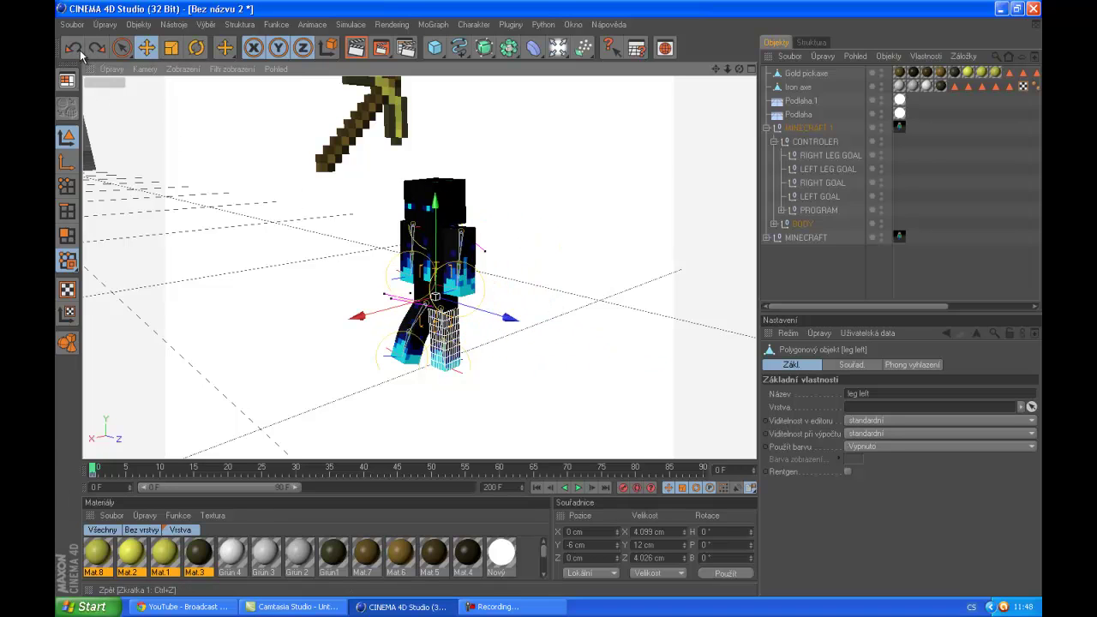
# - Move the black-skinned character's LEFT LEG GOAL backward and up to about X -7.8 cm, Y 4.3 cm
pyautogui.click(824, 169)
pyautogui.moveTo(466, 398); pyautogui.dragTo(552, 305)
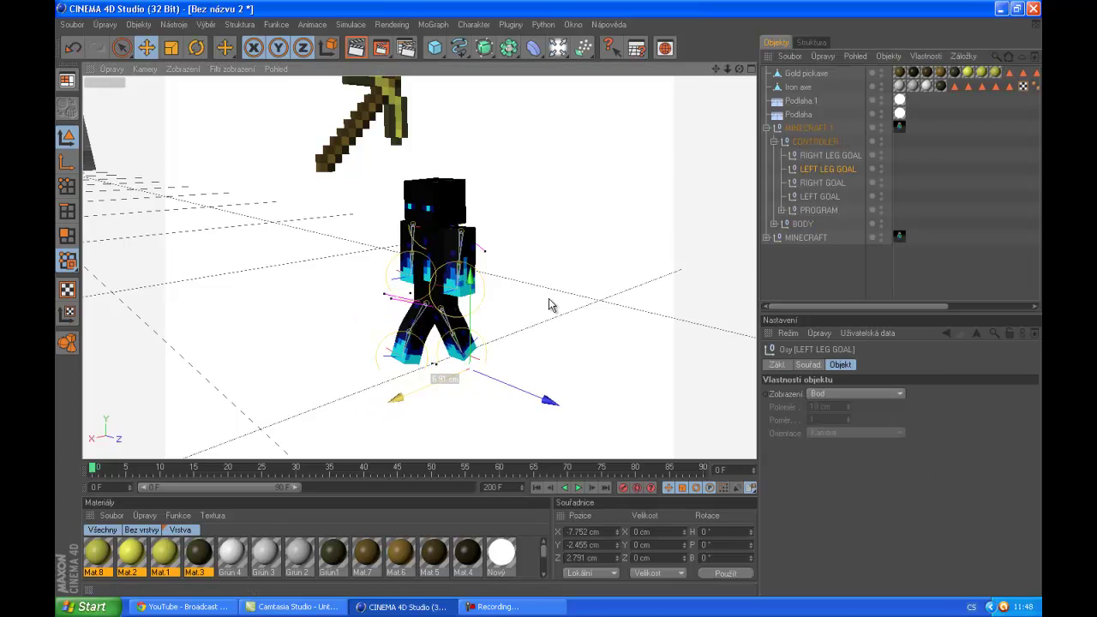
pyautogui.moveTo(470, 278); pyautogui.dragTo(470, 252)
pyautogui.moveTo(551, 303); pyautogui.dragTo(551, 303)
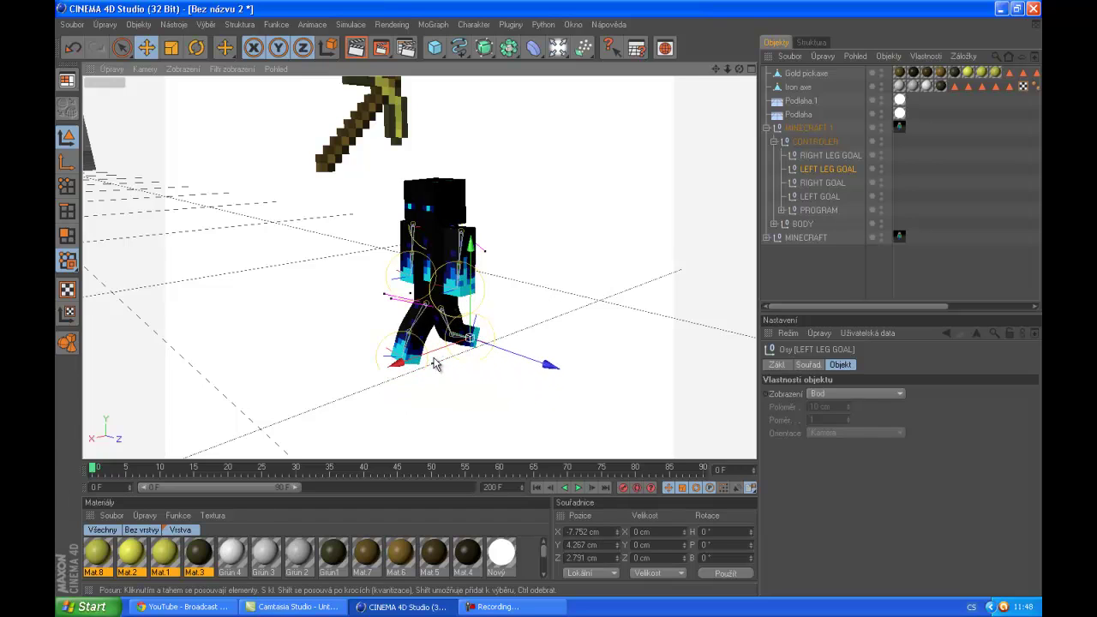
# - Raise the right arm forward by moving RIGHT GOAL to about X 7.9, Y 23.4, Z -9.6 cm
pyautogui.click(821, 183)
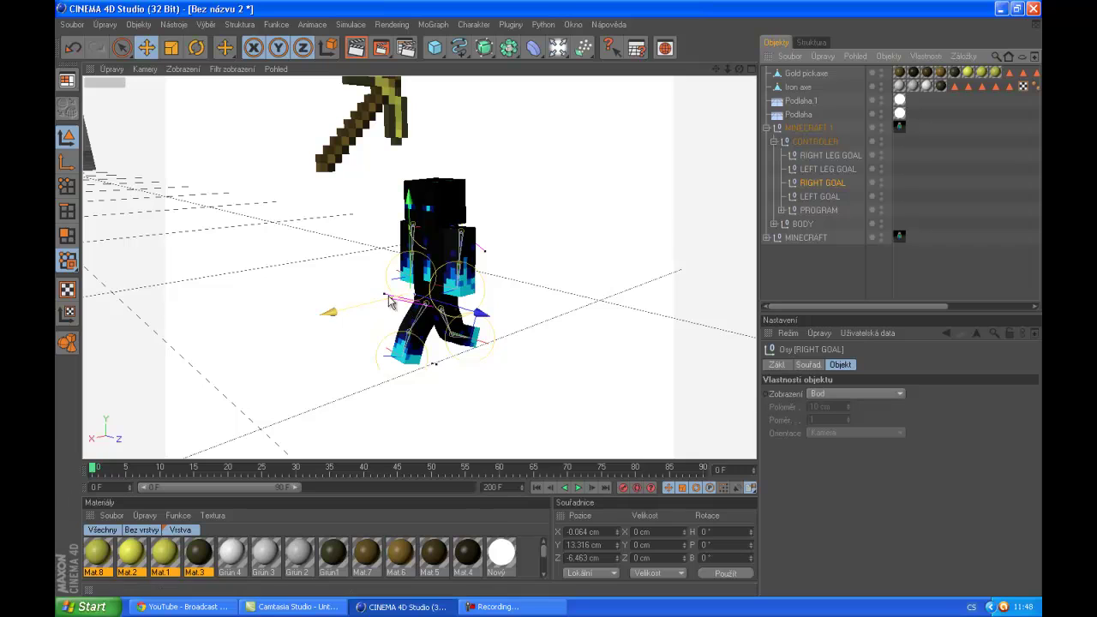
pyautogui.moveTo(409, 227); pyautogui.dragTo(551, 305)
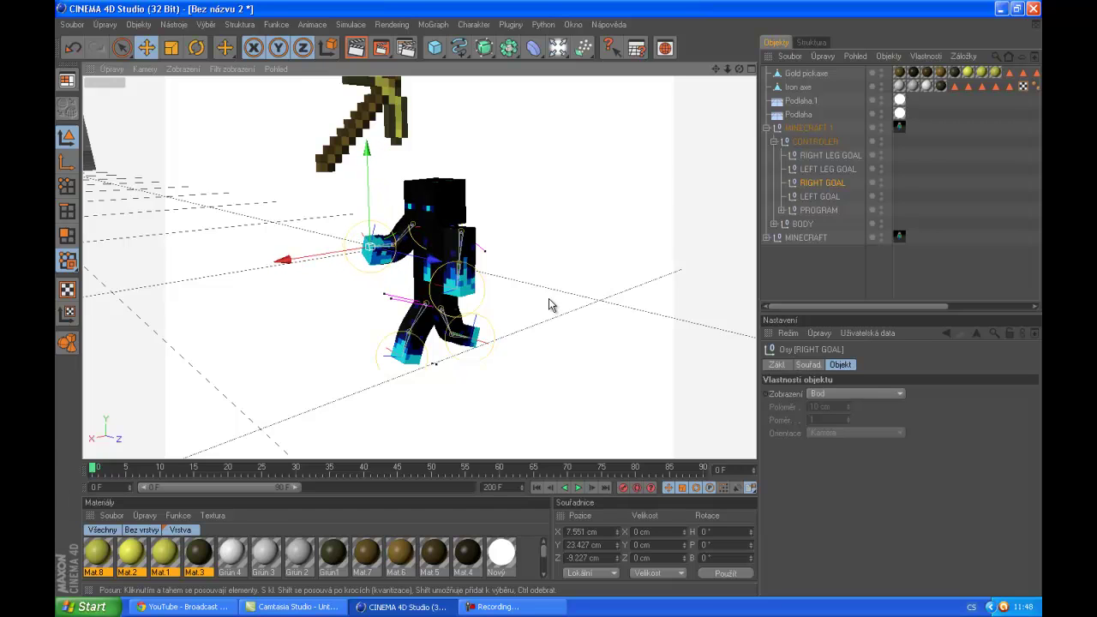
pyautogui.moveTo(740, 70); pyautogui.dragTo(550, 302)
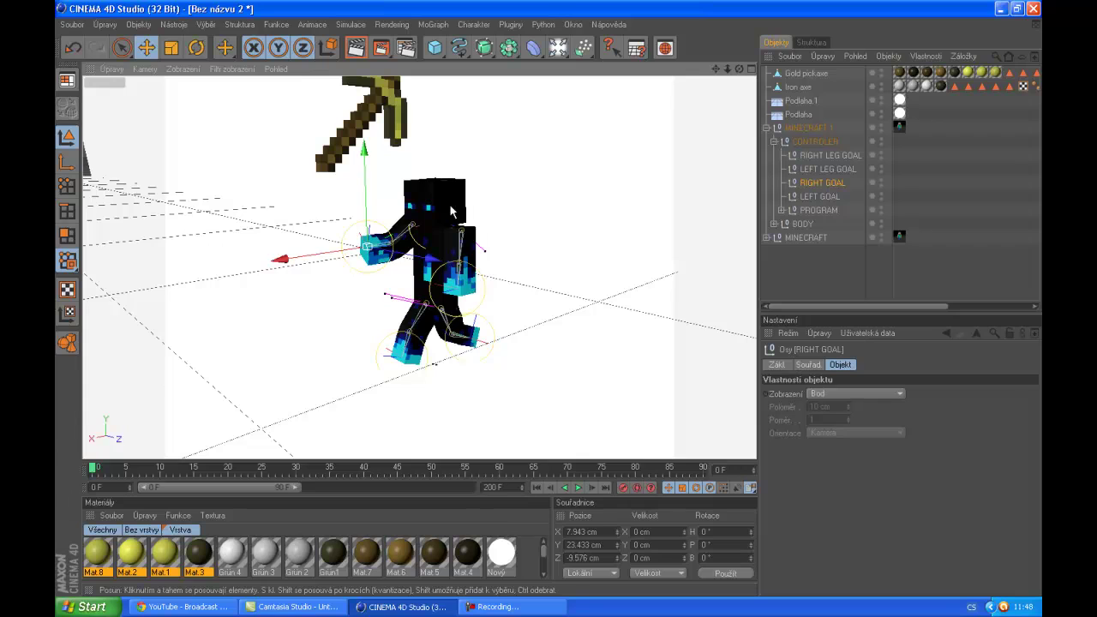
# - Tilt the black-skinned character's head slightly with the Rotate tool
pyautogui.click(452, 211)
pyautogui.click(198, 49)
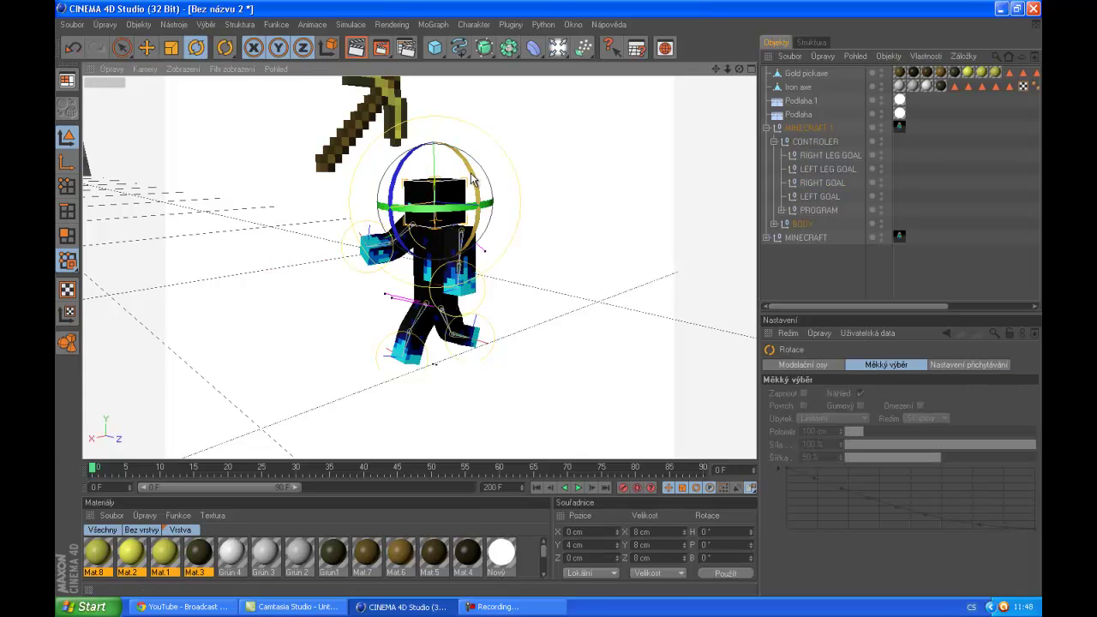
pyautogui.moveTo(477, 182); pyautogui.dragTo(486, 206)
pyautogui.click(363, 230)
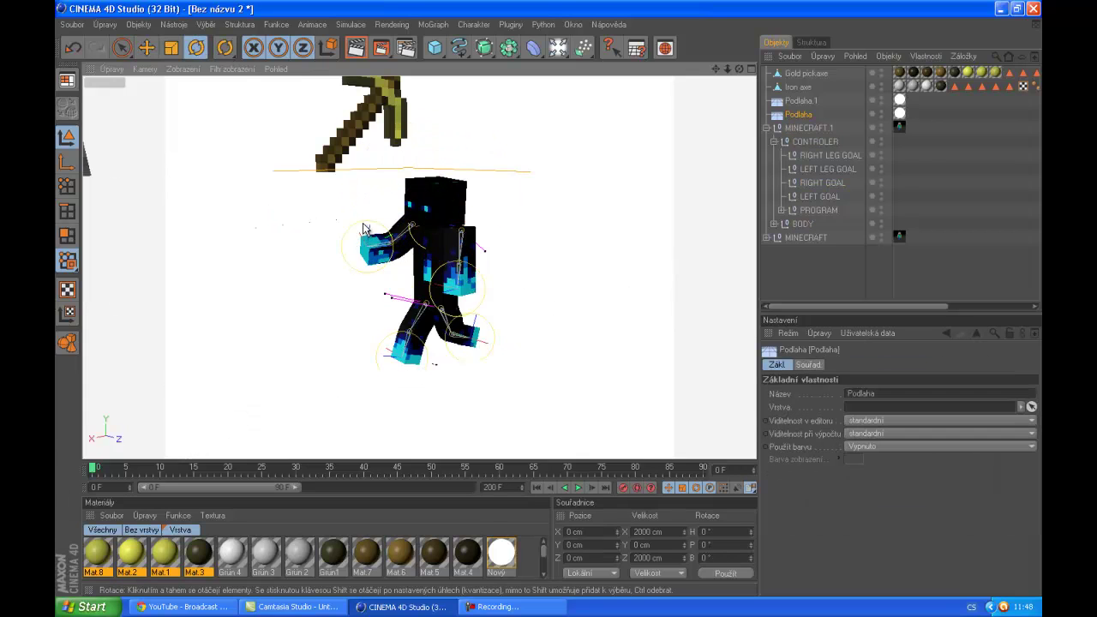
# - Bend the left arm by moving LEFT GOAL to about X 2.6, Y 18.5, Z 11.1 cm
pyautogui.click(807, 170)
pyautogui.click(809, 183)
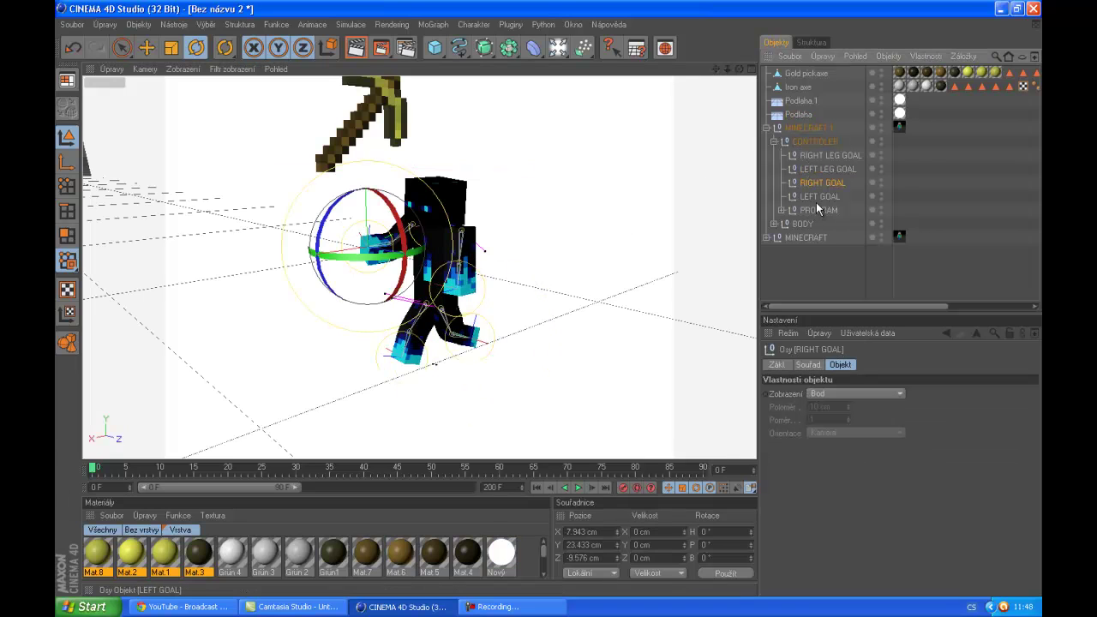
pyautogui.click(818, 196)
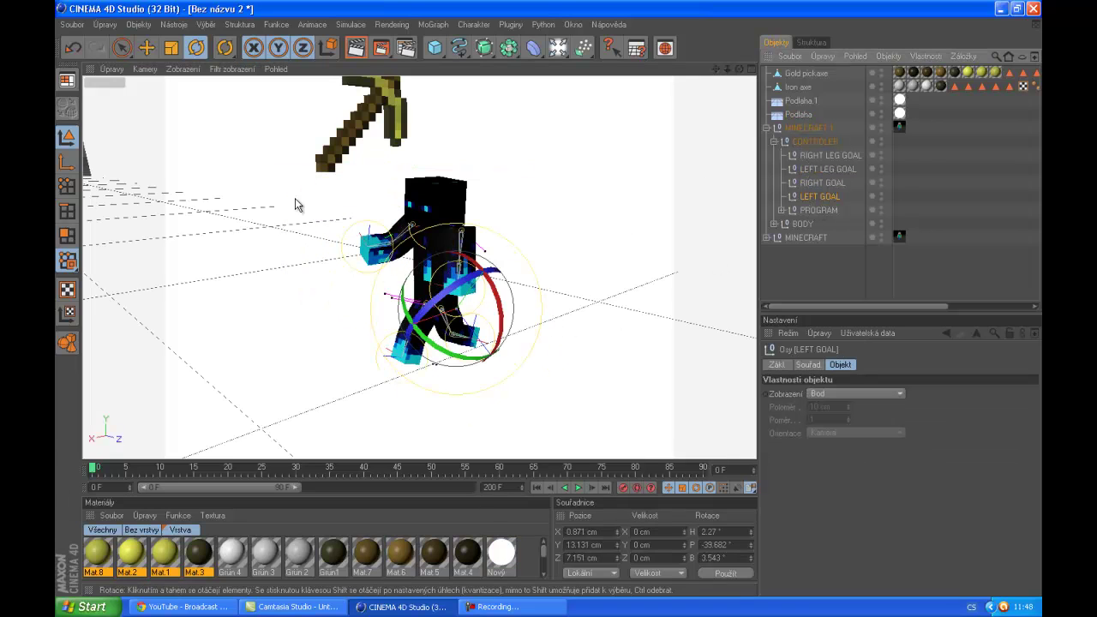
pyautogui.click(148, 48)
pyautogui.moveTo(421, 319); pyautogui.dragTo(551, 303)
pyautogui.moveTo(504, 378); pyautogui.dragTo(550, 301)
pyautogui.moveTo(397, 315); pyautogui.dragTo(553, 305)
# - Scale the Gold pickaxe down uniformly to about 0.8 × 10.9 × 10.9 cm
pyautogui.moveTo(739, 69); pyautogui.dragTo(574, 218)
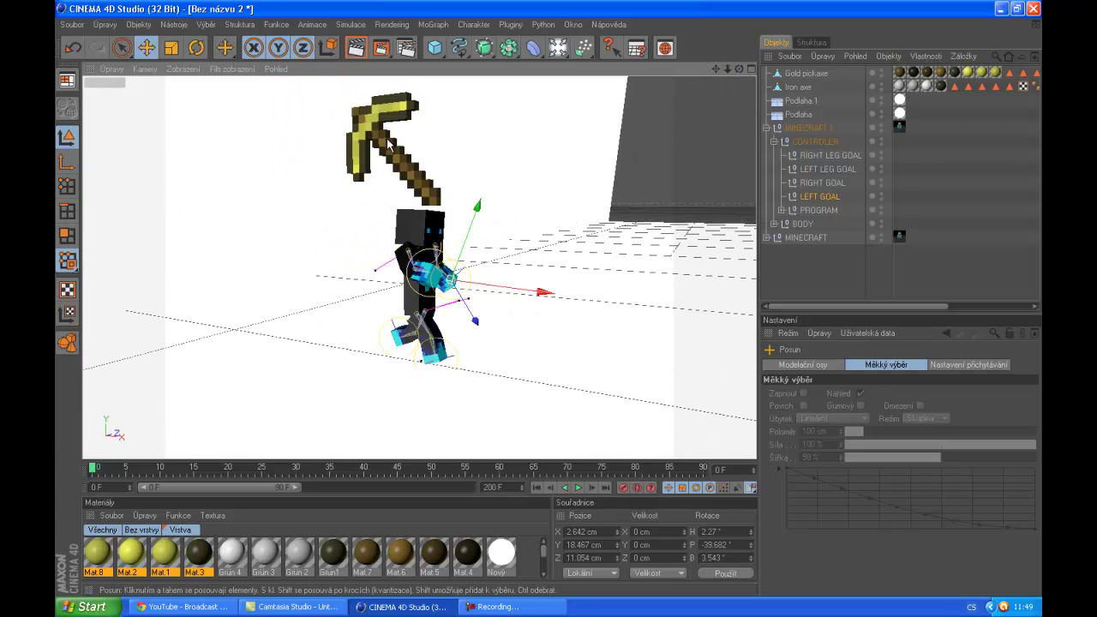
pyautogui.click(170, 48)
pyautogui.click(394, 187)
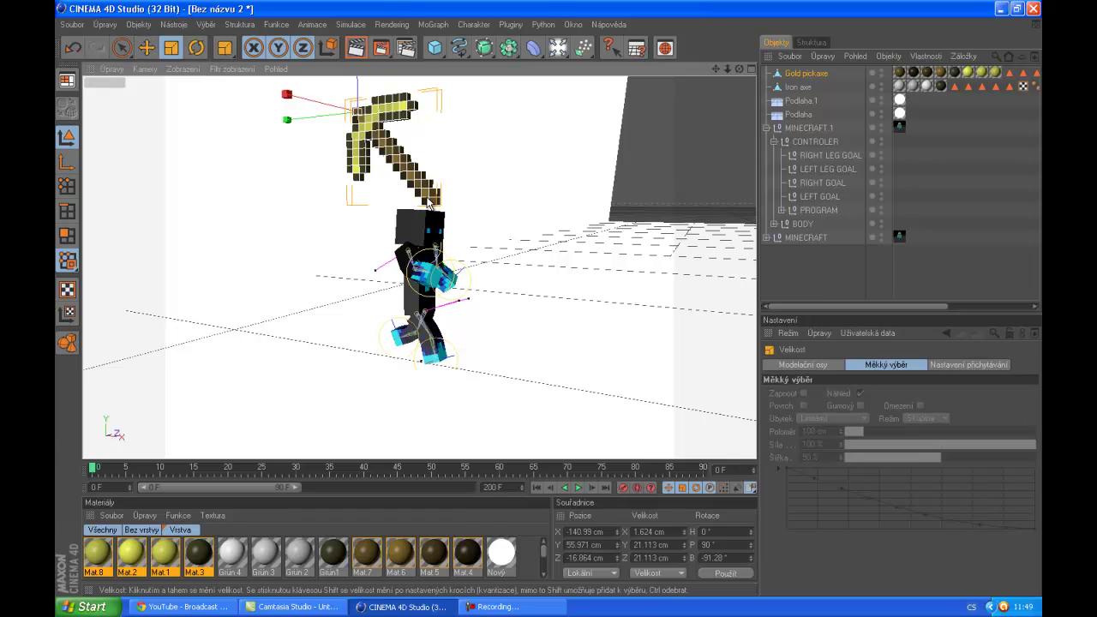
pyautogui.moveTo(549, 304)
pyautogui.mouseDown()
pyautogui.moveTo(532, 297)
pyautogui.moveTo(549, 304)
pyautogui.mouseUp()
# - Move the Gold pickaxe down to the character's right hand, at about X -131.6, Y 33.8, Z -7.5 cm
pyautogui.click(147, 48)
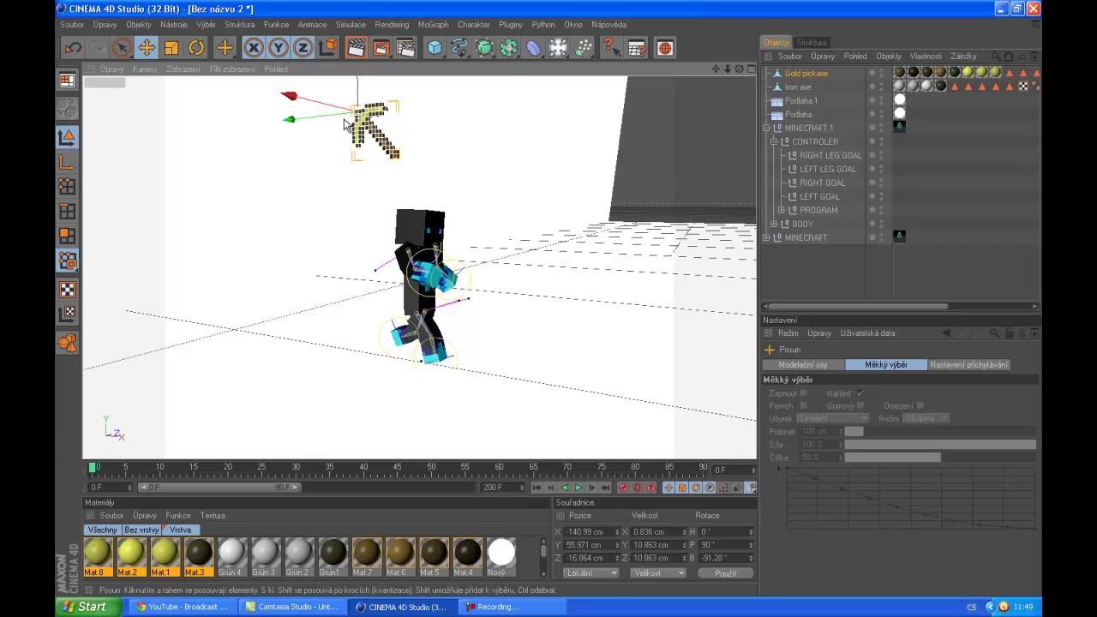
pyautogui.moveTo(355, 91); pyautogui.dragTo(551, 307)
pyautogui.moveTo(307, 221); pyautogui.dragTo(549, 299)
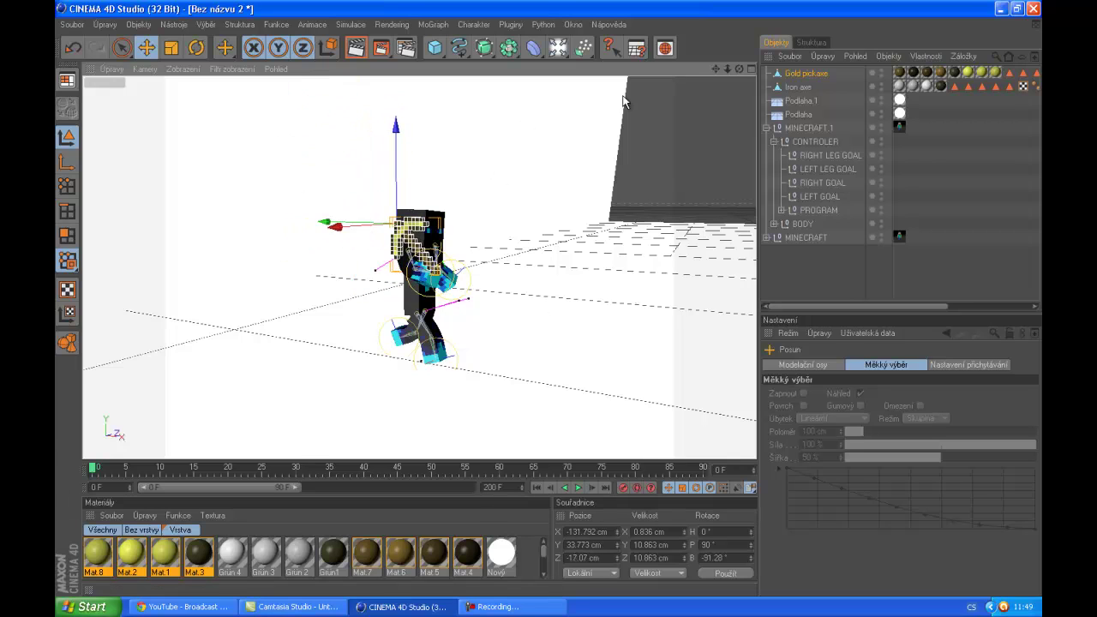
pyautogui.moveTo(739, 70); pyautogui.dragTo(549, 300)
pyautogui.moveTo(332, 217); pyautogui.dragTo(548, 299)
# - Rotate the Gold pickaxe to about H 88.7°, P 164.7°, B -180° so its head points forward
pyautogui.click(198, 49)
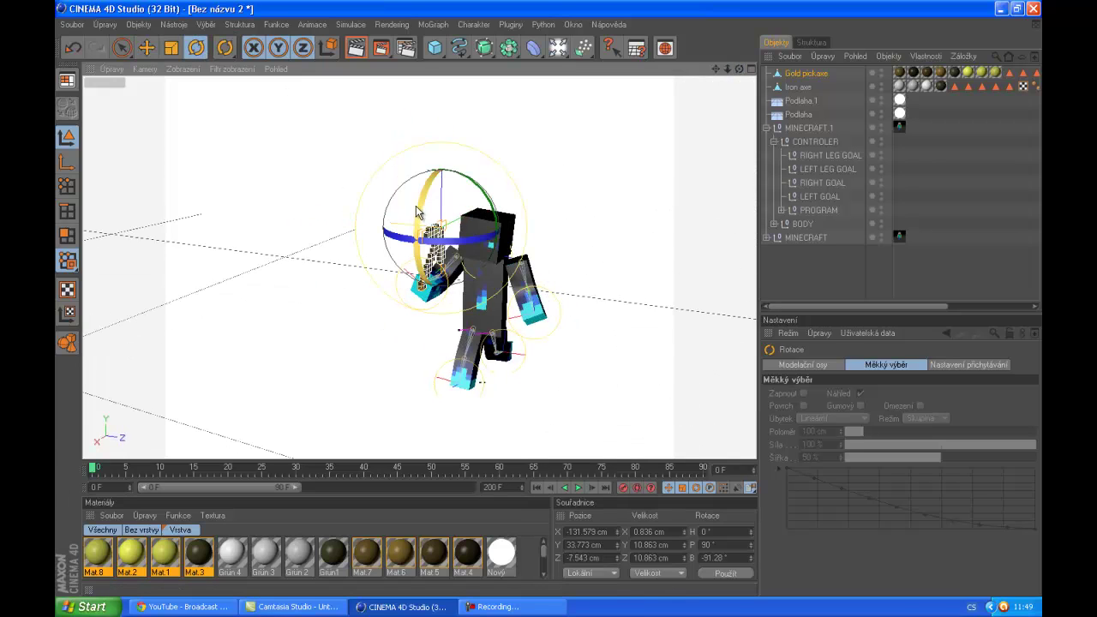
pyautogui.moveTo(417, 214); pyautogui.dragTo(417, 397)
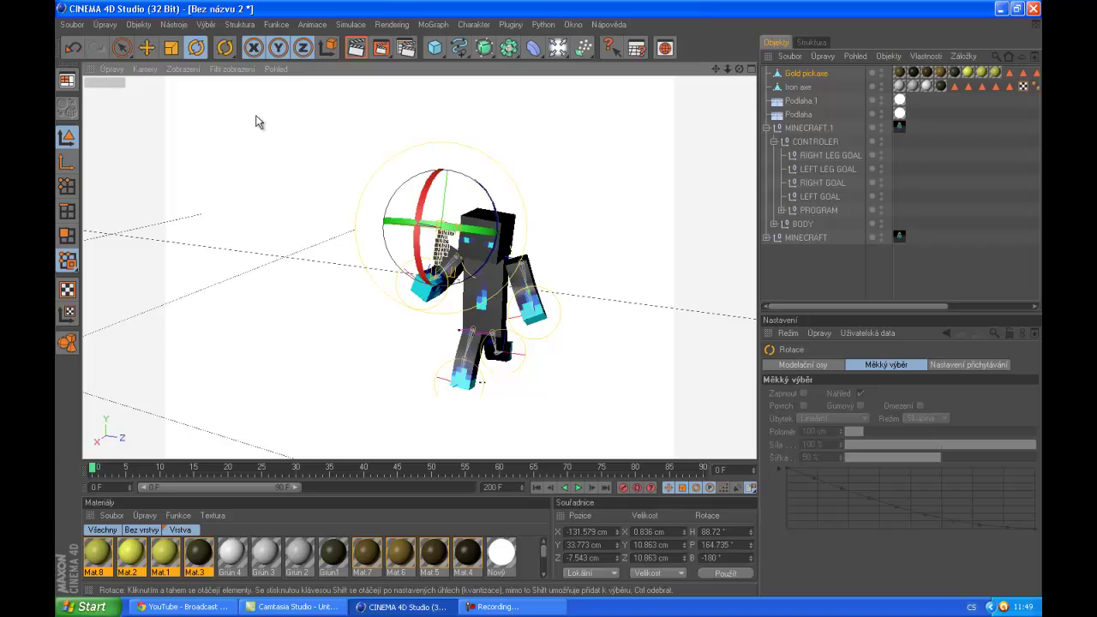
pyautogui.click(168, 48)
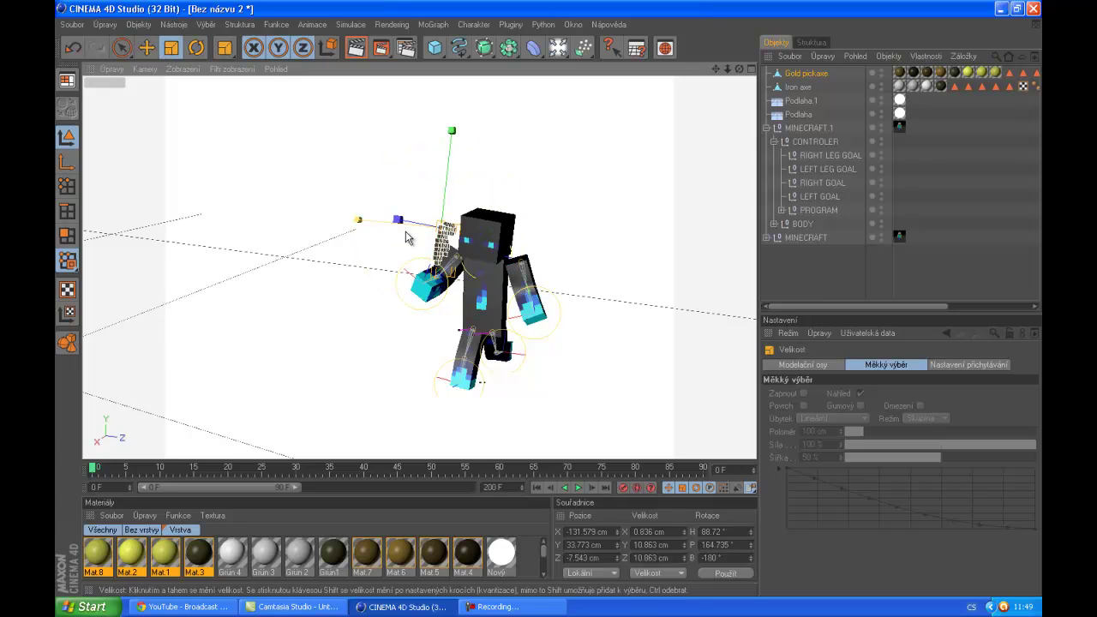
# - Fit the Gold pickaxe's handle into the right hand at about X -123, Y 32, Z -9.4 cm
pyautogui.click(147, 49)
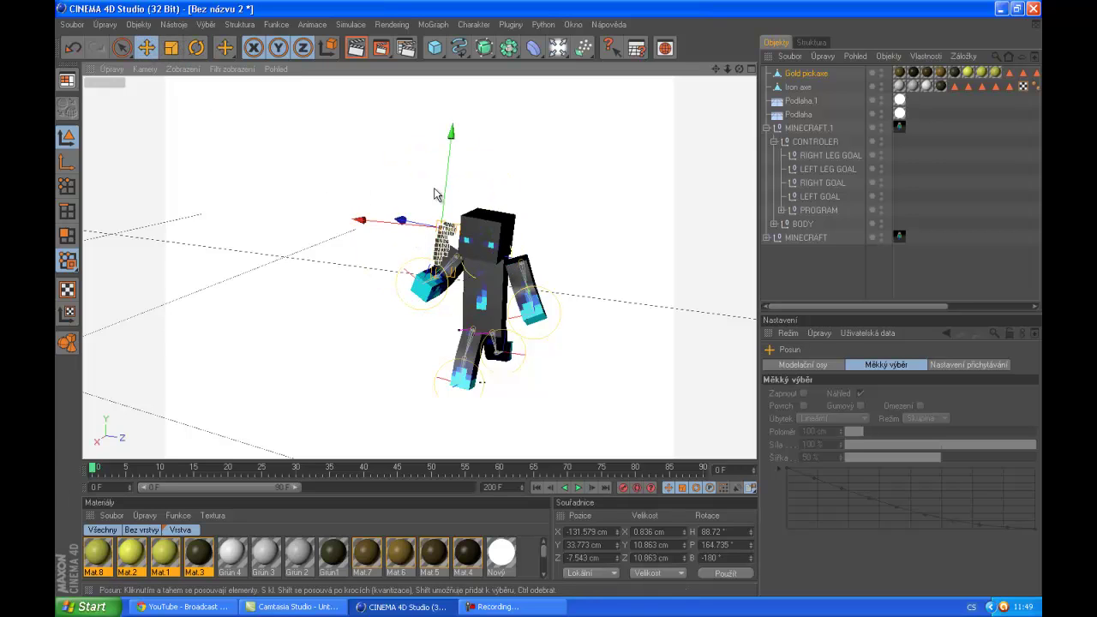
pyautogui.moveTo(739, 69); pyautogui.dragTo(552, 304)
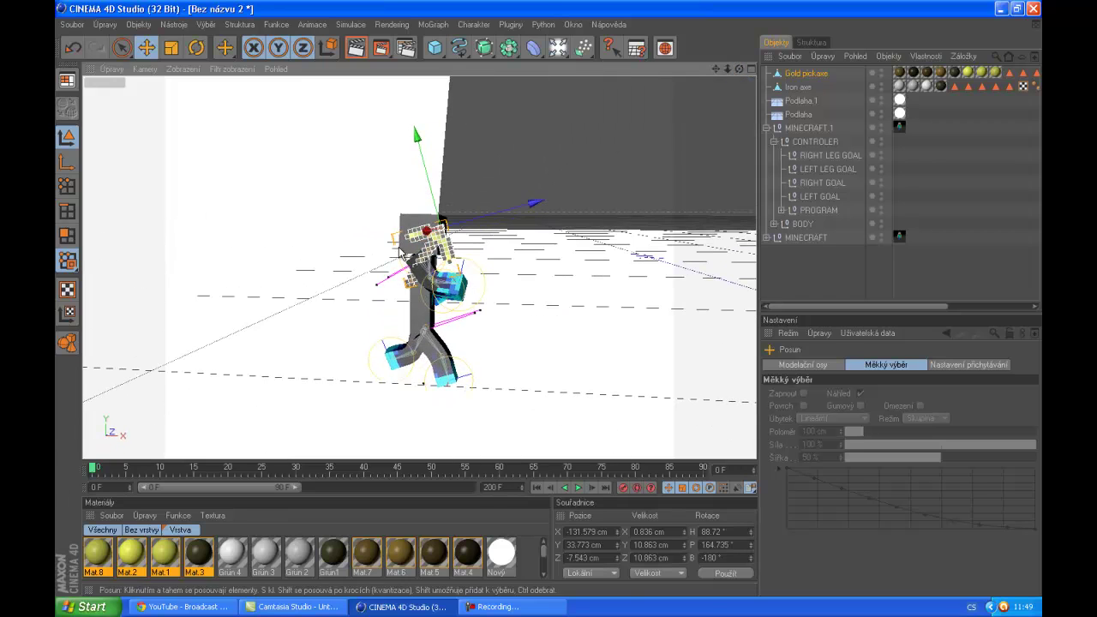
pyautogui.moveTo(534, 204); pyautogui.dragTo(582, 193)
pyautogui.moveTo(462, 165); pyautogui.dragTo(474, 187)
pyautogui.moveTo(574, 214); pyautogui.dragTo(570, 215)
pyautogui.moveTo(739, 69); pyautogui.dragTo(561, 304)
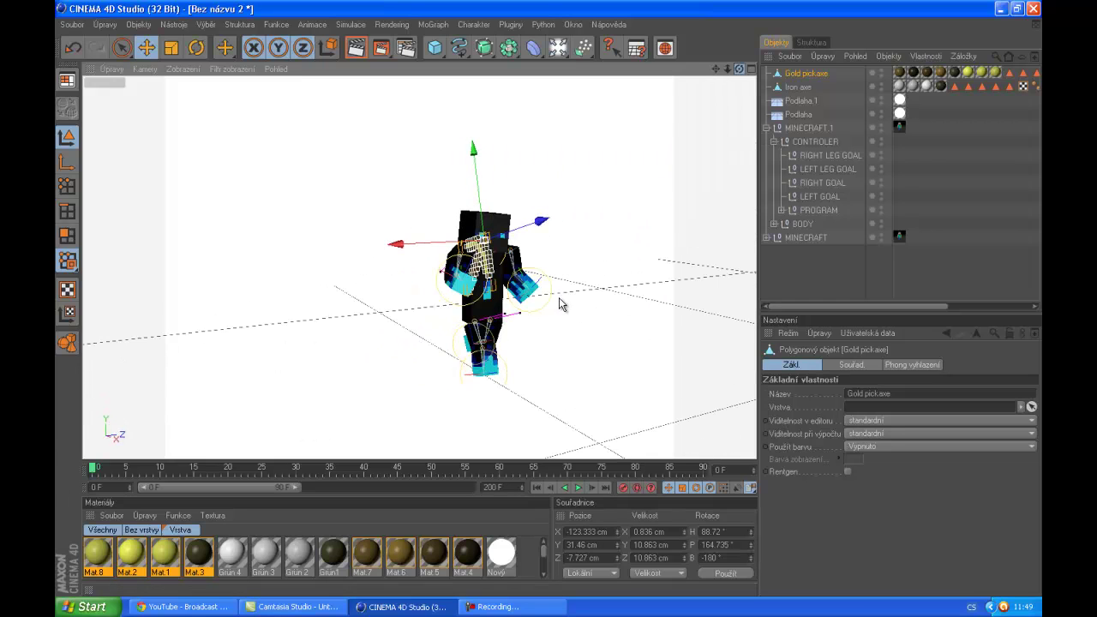
pyautogui.moveTo(424, 245); pyautogui.dragTo(416, 245)
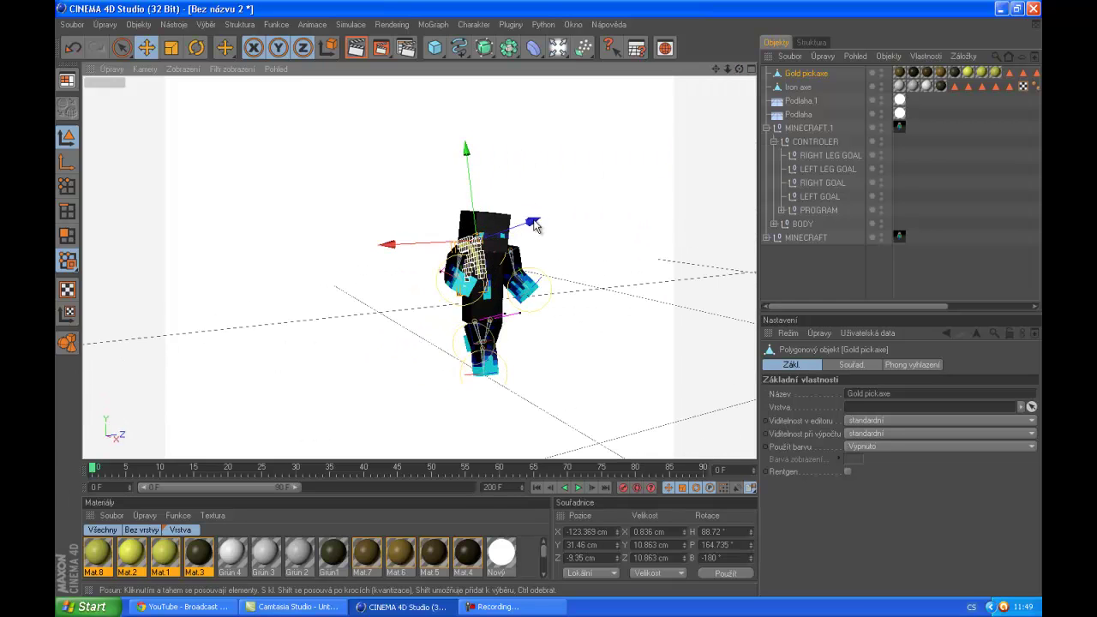
pyautogui.moveTo(552, 306); pyautogui.dragTo(551, 305)
pyautogui.moveTo(466, 151); pyautogui.dragTo(466, 147)
# - Render the view to check the black-skinned character's pose and its grip on the Gold pickaxe
pyautogui.moveTo(749, 75); pyautogui.dragTo(341, 311)
pyautogui.scroll(2, 413, 287)
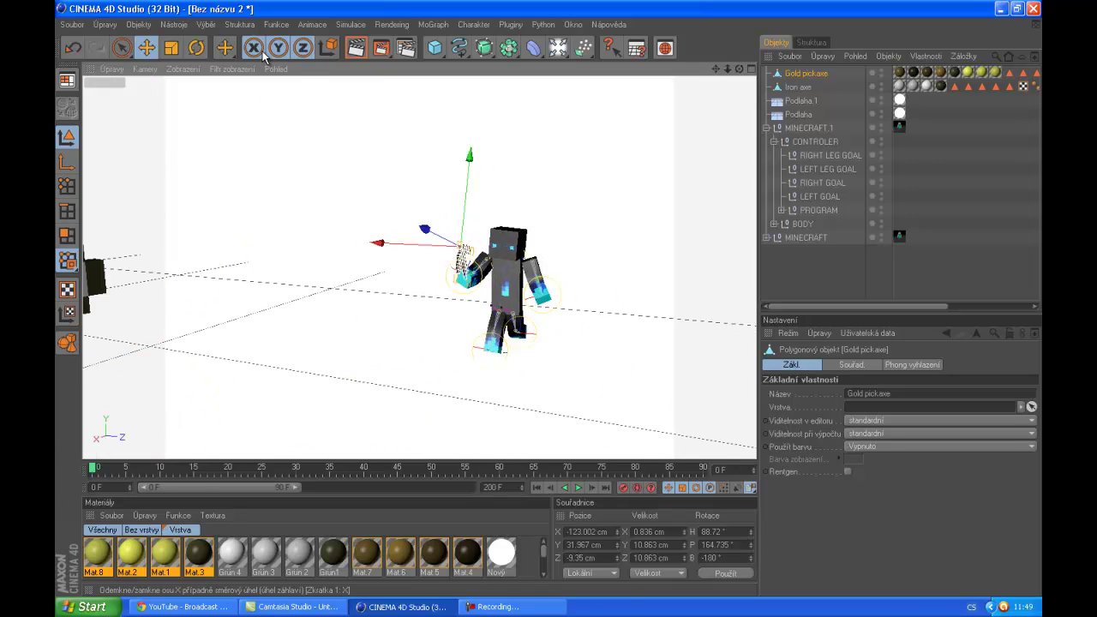
pyautogui.click(356, 49)
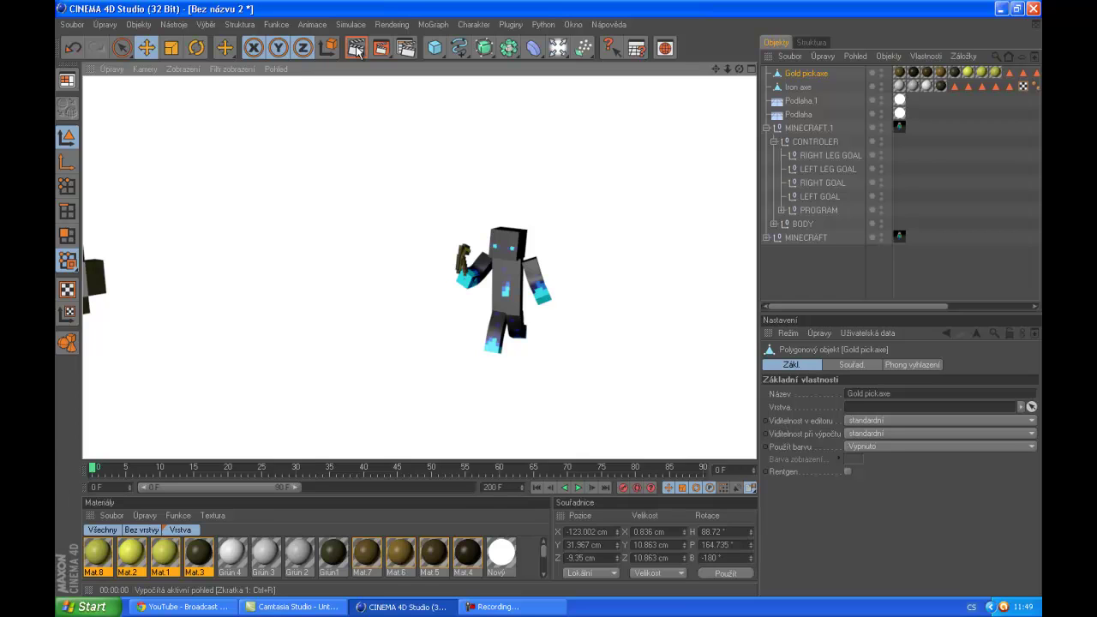
pyautogui.click(286, 219)
pyautogui.moveTo(738, 71); pyautogui.dragTo(516, 279)
pyautogui.click(435, 266)
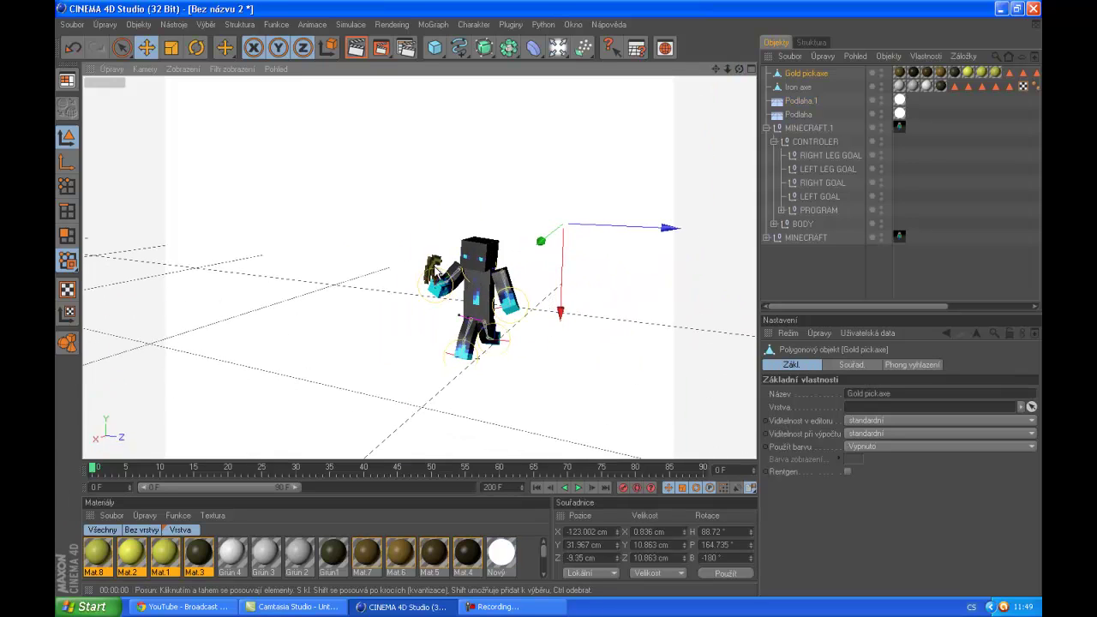
# - Nudge the Gold pickaxe in the black-skinned character's right hand to about X -123.2, Y 31.9, Z -9.3 cm
pyautogui.keyDown('alt'); pyautogui.moveTo(436, 266); pyautogui.dragTo(583, 334, button='right'); pyautogui.keyUp('alt')
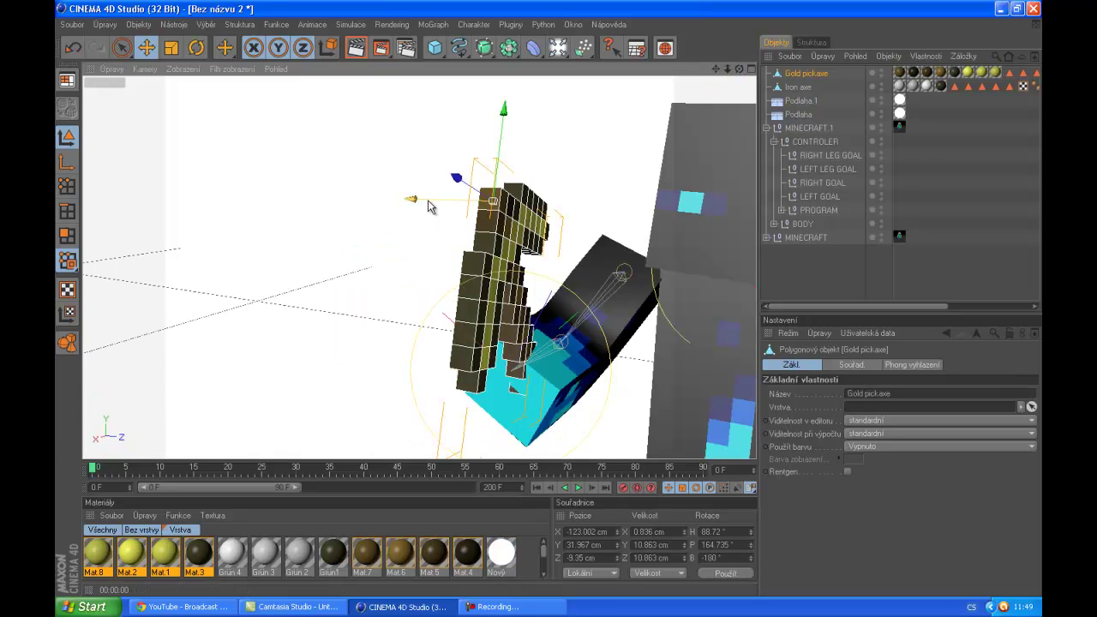
pyautogui.moveTo(550, 302); pyautogui.dragTo(552, 303)
pyautogui.moveTo(460, 177); pyautogui.dragTo(551, 304)
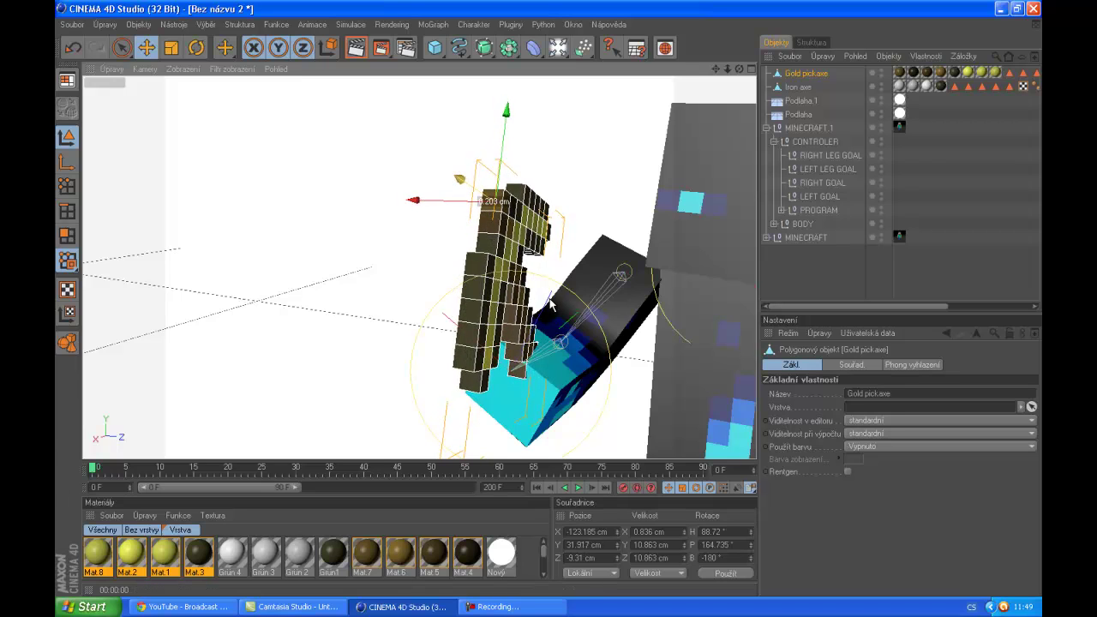
# - Shift the vertical white backdrop Podlaha.1 to about X -250.3, Y 30.3, Z -5.5 cm
pyautogui.click(352, 203)
pyautogui.scroll(-5, 352, 204)
pyautogui.scroll(-6, 350, 198)
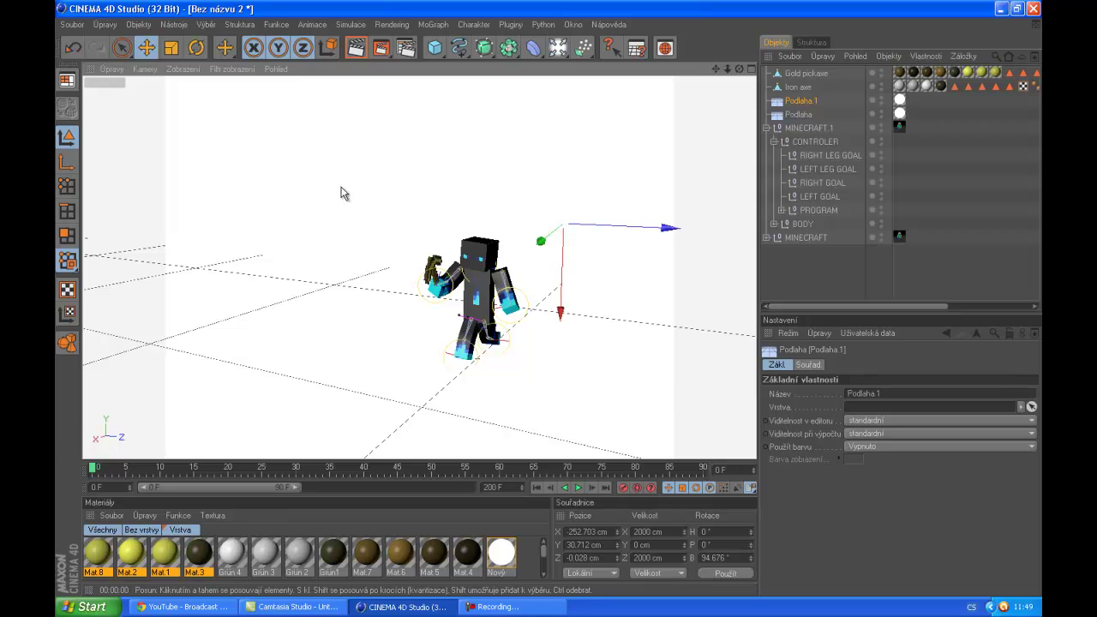
pyautogui.moveTo(737, 70); pyautogui.dragTo(734, 68)
pyautogui.moveTo(277, 351); pyautogui.dragTo(276, 352)
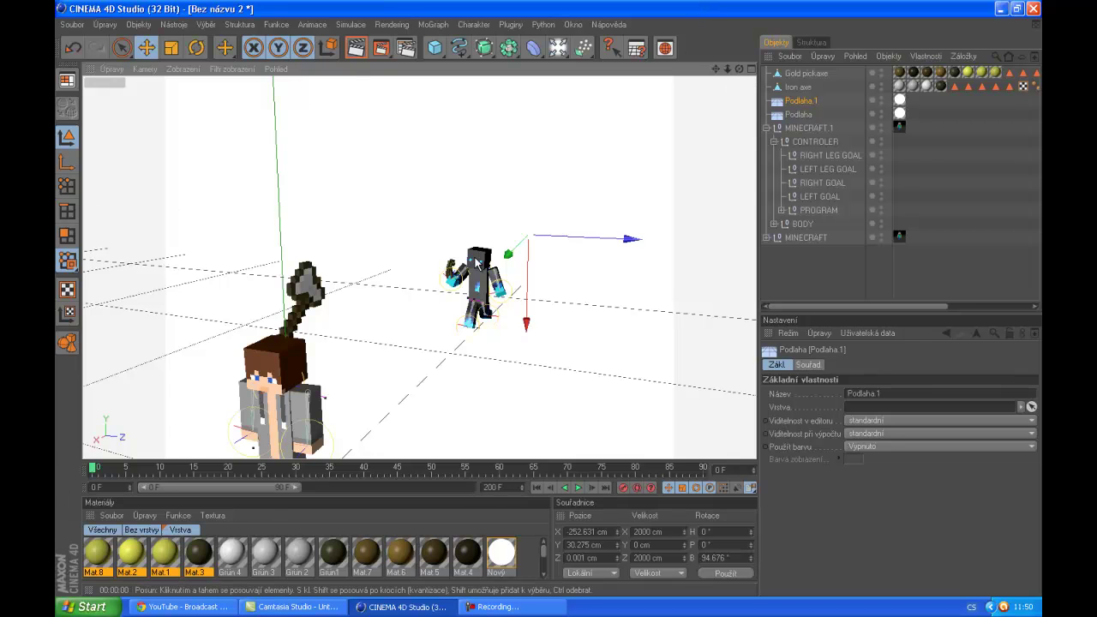
pyautogui.scroll(-5, 499, 248)
pyautogui.scroll(-6, 497, 250)
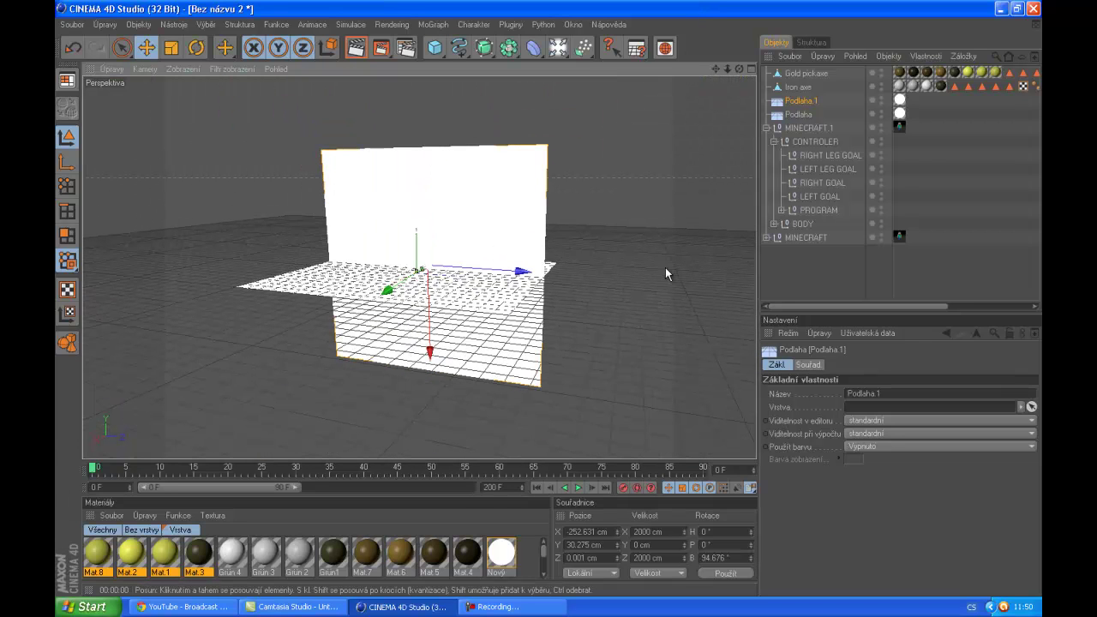
pyautogui.moveTo(743, 70); pyautogui.dragTo(392, 285)
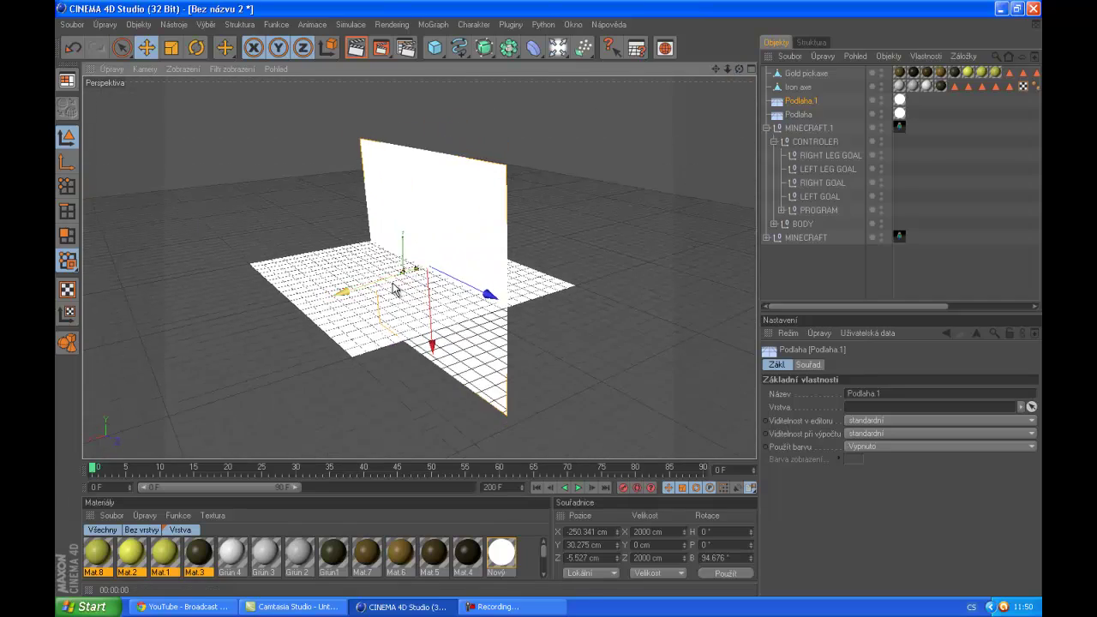
# - Collapse the MINECRAFT.1 hierarchy and expand MINECRAFT to list its controller goals, with its BODY group collapsed
pyautogui.scroll(10, 377, 279)
pyautogui.moveTo(715, 69); pyautogui.dragTo(527, 211)
pyautogui.scroll(5, 513, 196)
pyautogui.scroll(6, 513, 196)
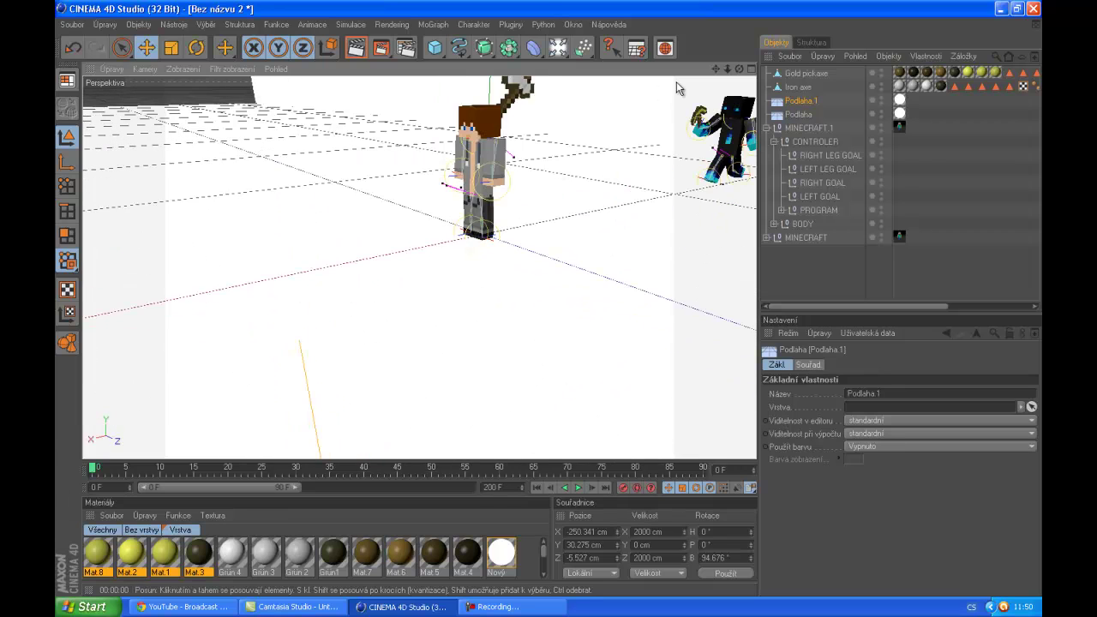
pyautogui.moveTo(721, 69); pyautogui.dragTo(722, 69)
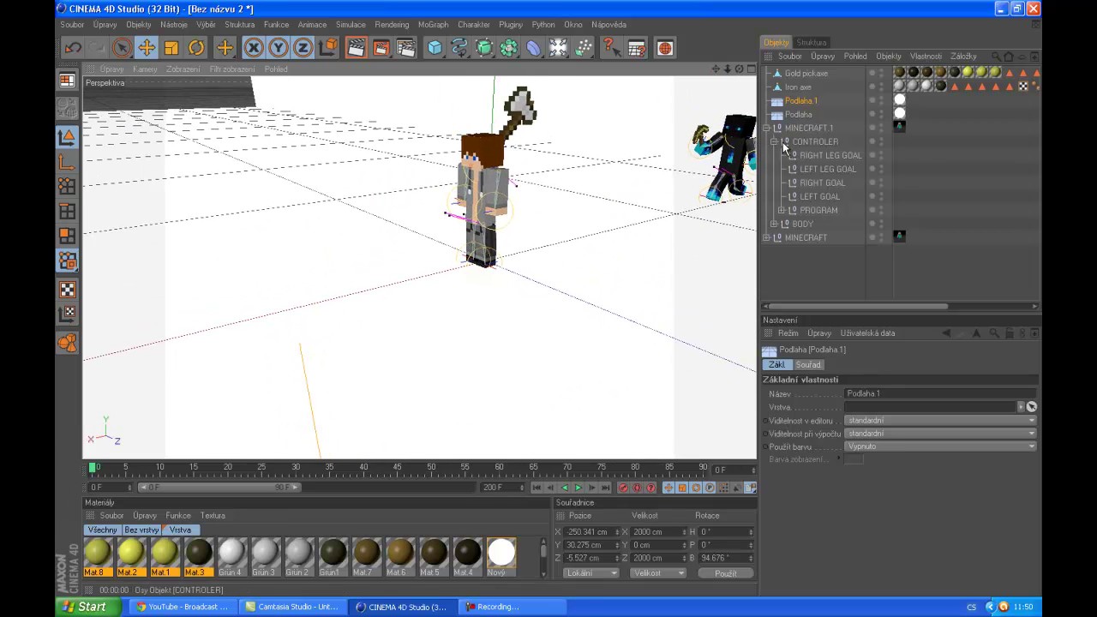
pyautogui.click(769, 133)
pyautogui.click(767, 128)
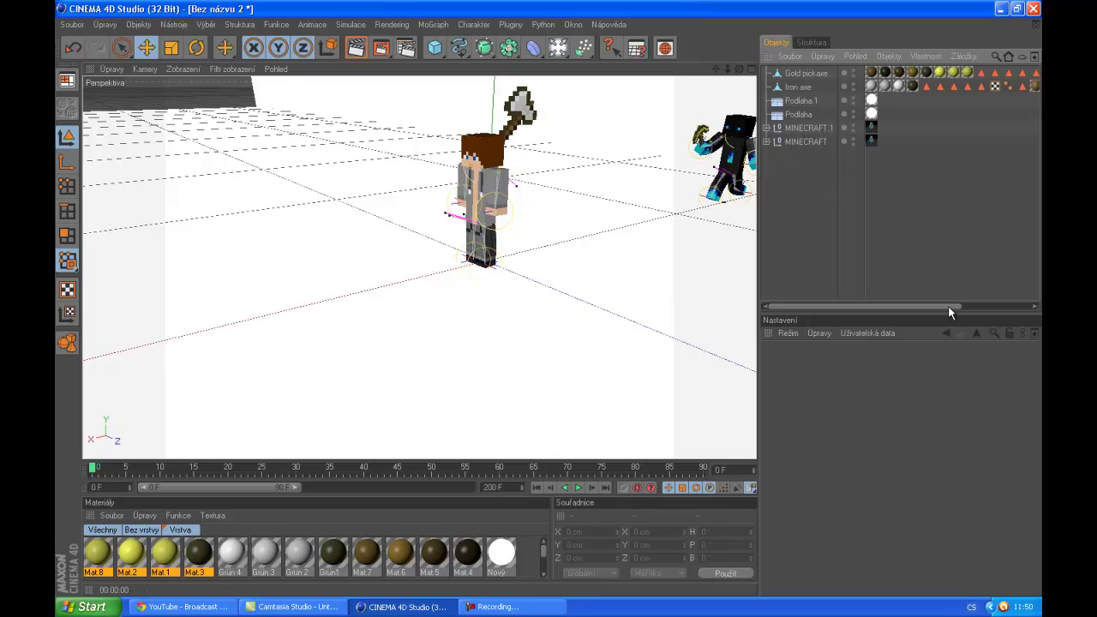
pyautogui.click(767, 142)
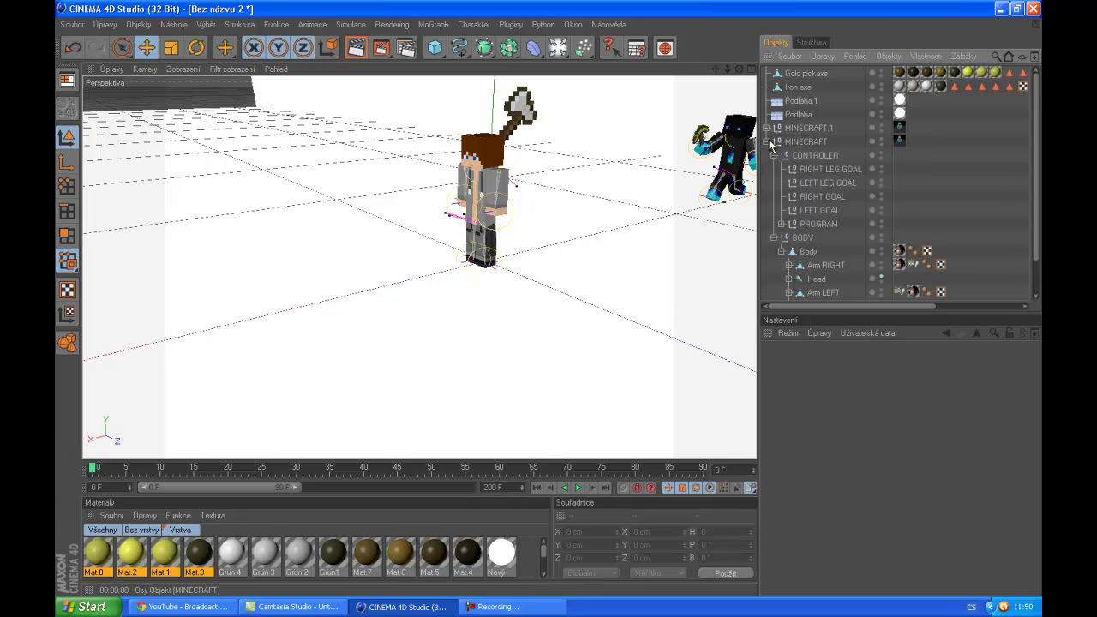
pyautogui.click(773, 239)
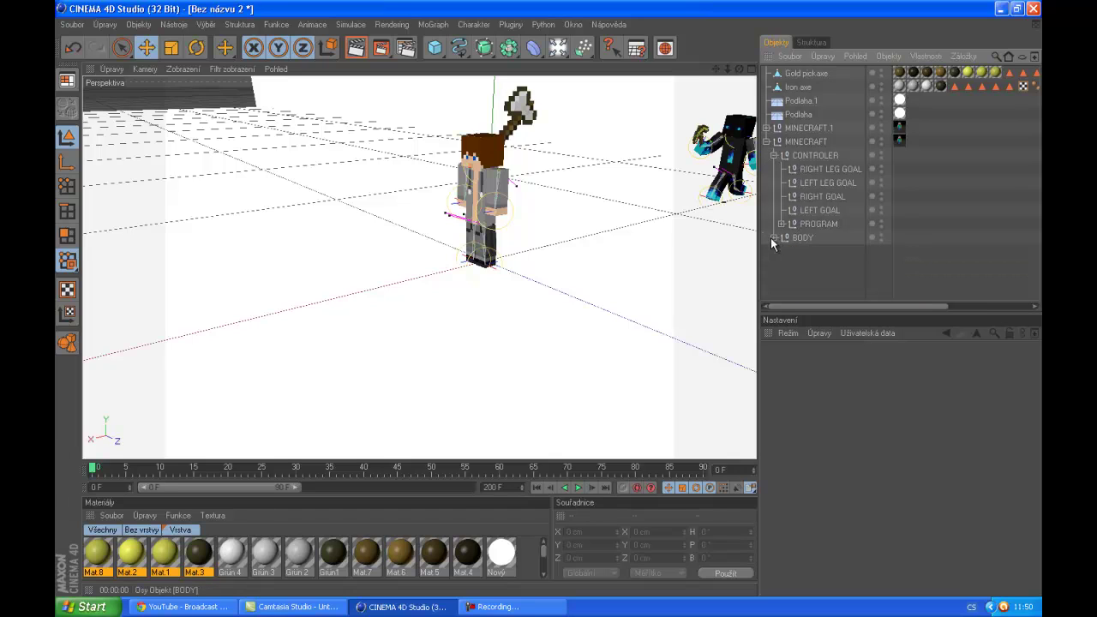
# - Raise the brown-haired character's right foot by moving its RIGHT LEG GOAL to about X 1.9, Y 3.2, Z -4.3 cm
pyautogui.click(809, 173)
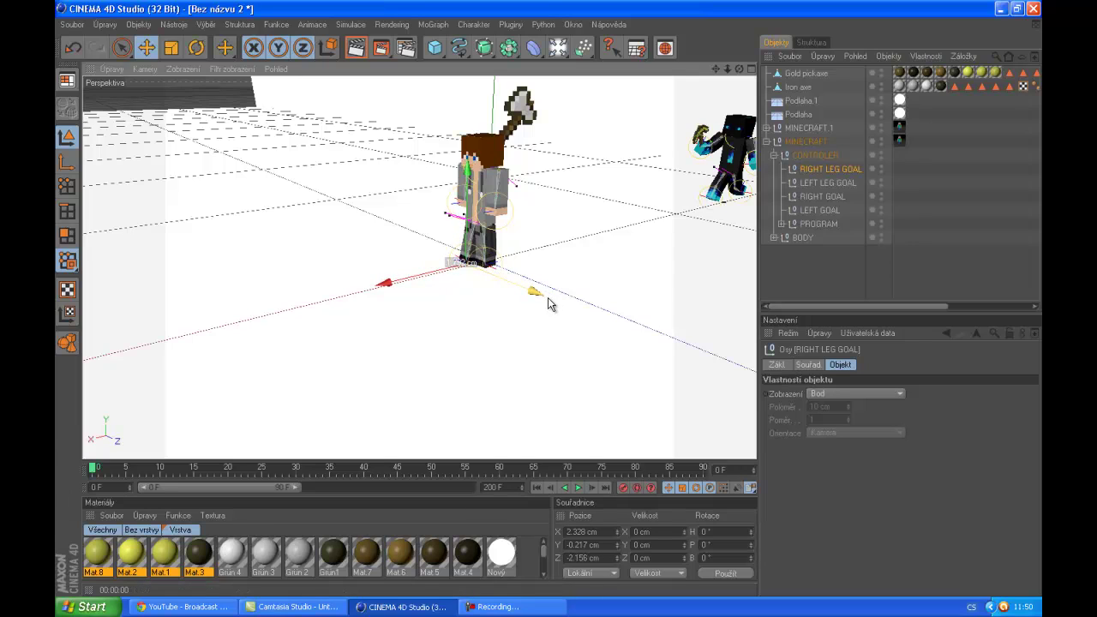
pyautogui.moveTo(494, 285); pyautogui.dragTo(551, 306)
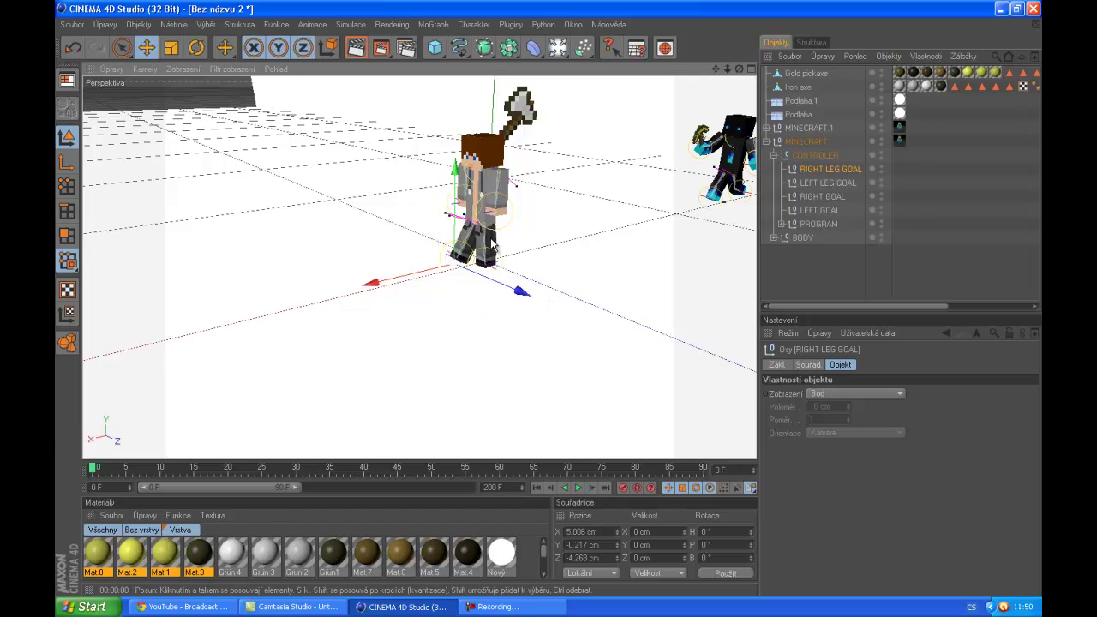
pyautogui.moveTo(420, 283); pyautogui.dragTo(420, 275)
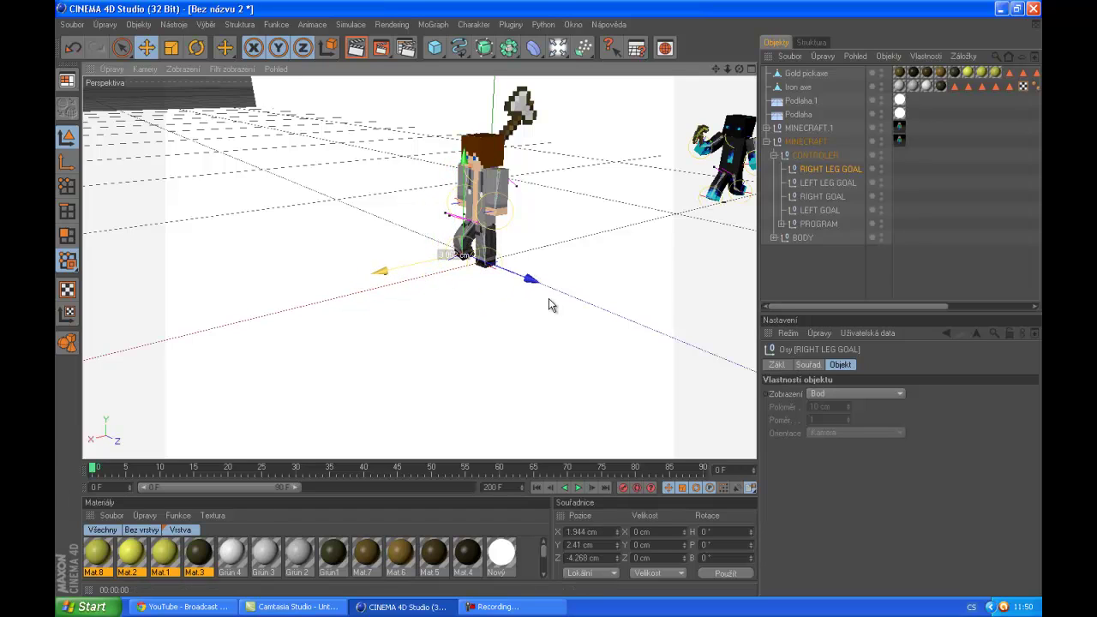
pyautogui.moveTo(470, 174); pyautogui.dragTo(470, 179)
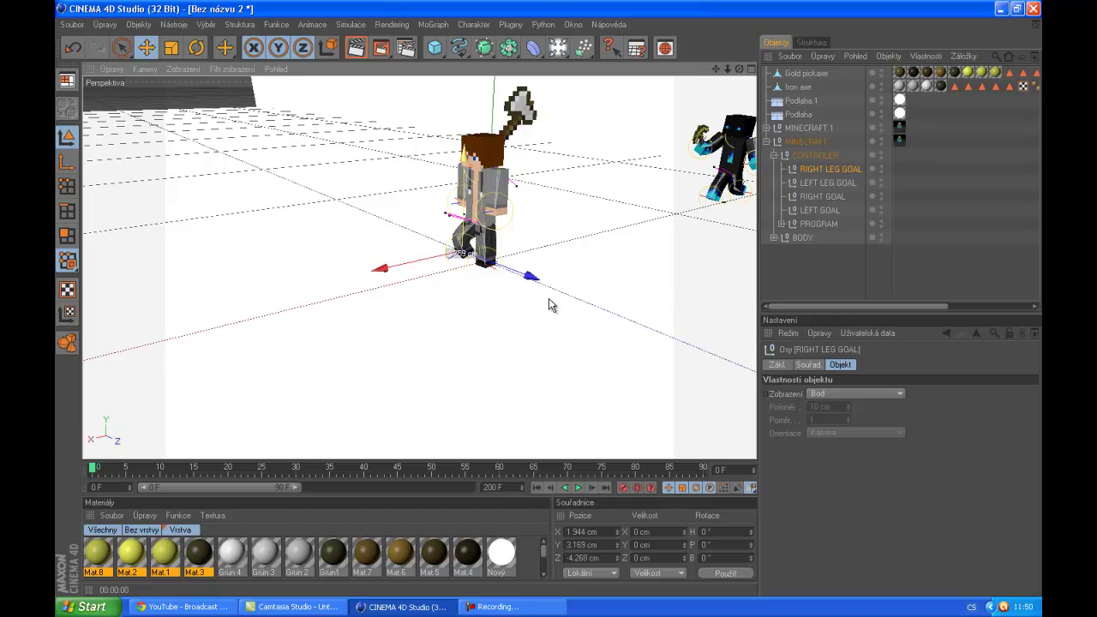
# - Add a cube at the scene origin and scale it down uniformly to about 2.1 cm
pyautogui.click(437, 53)
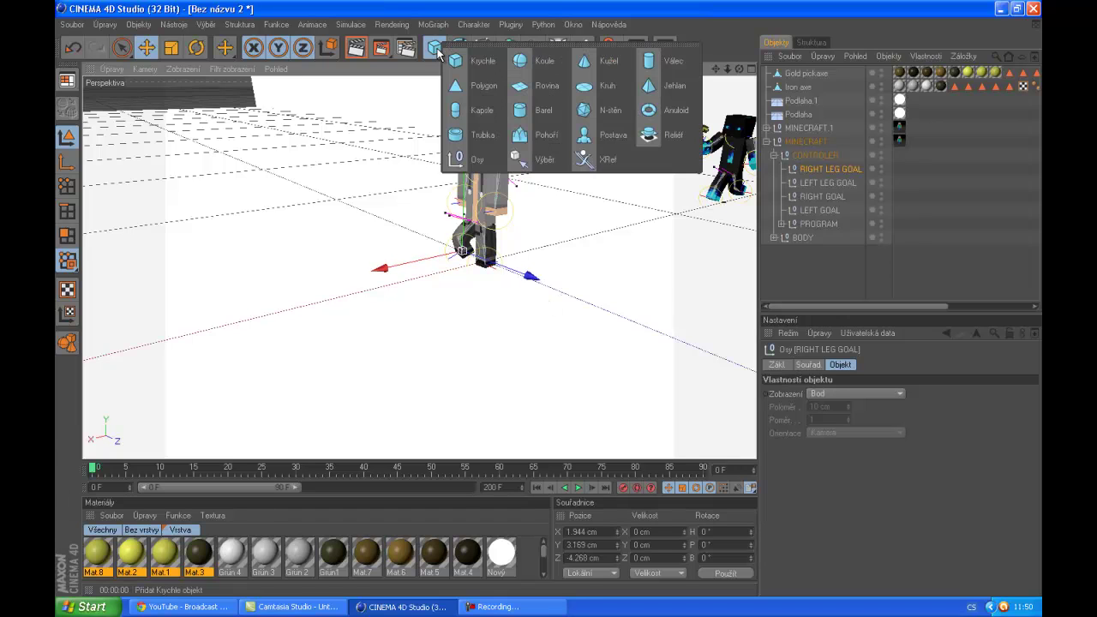
pyautogui.click(482, 61)
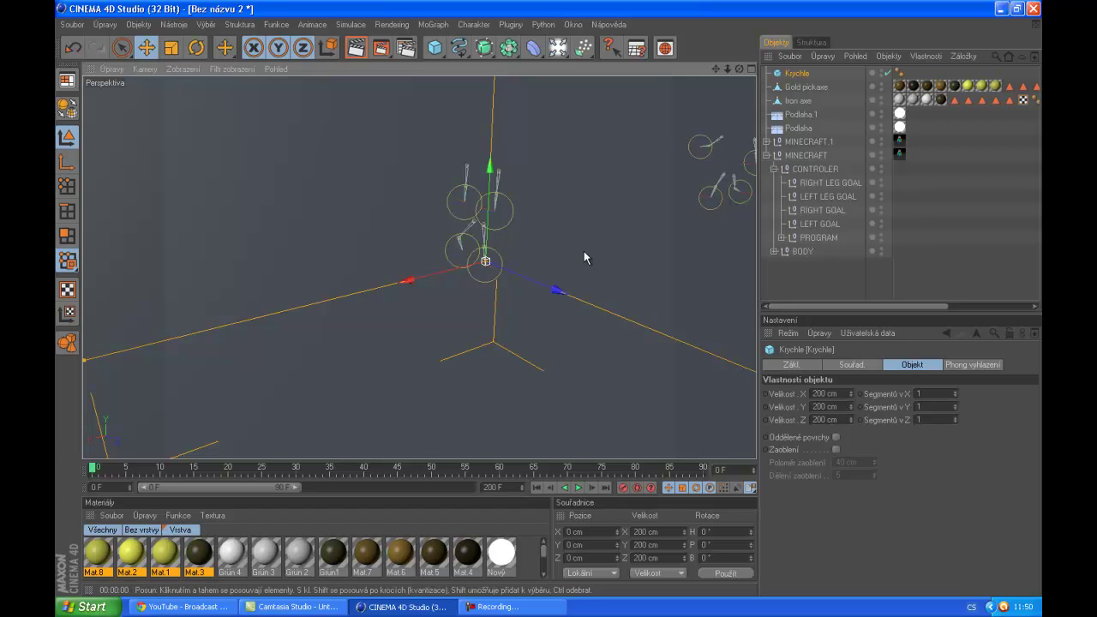
pyautogui.scroll(-5, 605, 262)
pyautogui.click(171, 47)
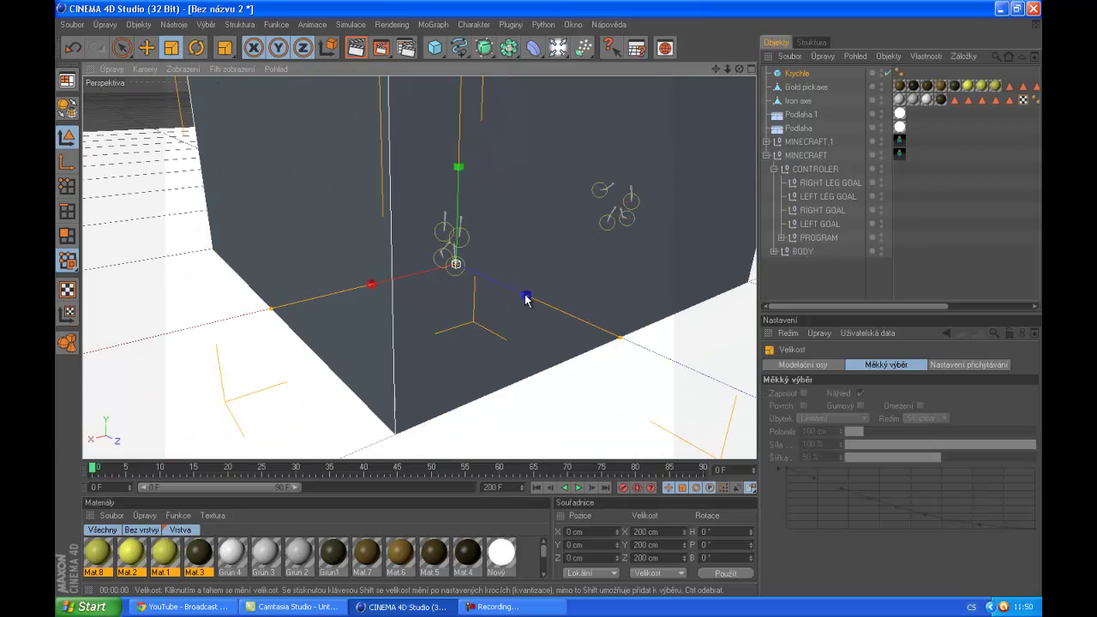
pyautogui.scroll(-5, 470, 235)
pyautogui.moveTo(564, 306)
pyautogui.mouseDown()
pyautogui.moveTo(503, 311)
pyautogui.moveTo(542, 305)
pyautogui.mouseUp()
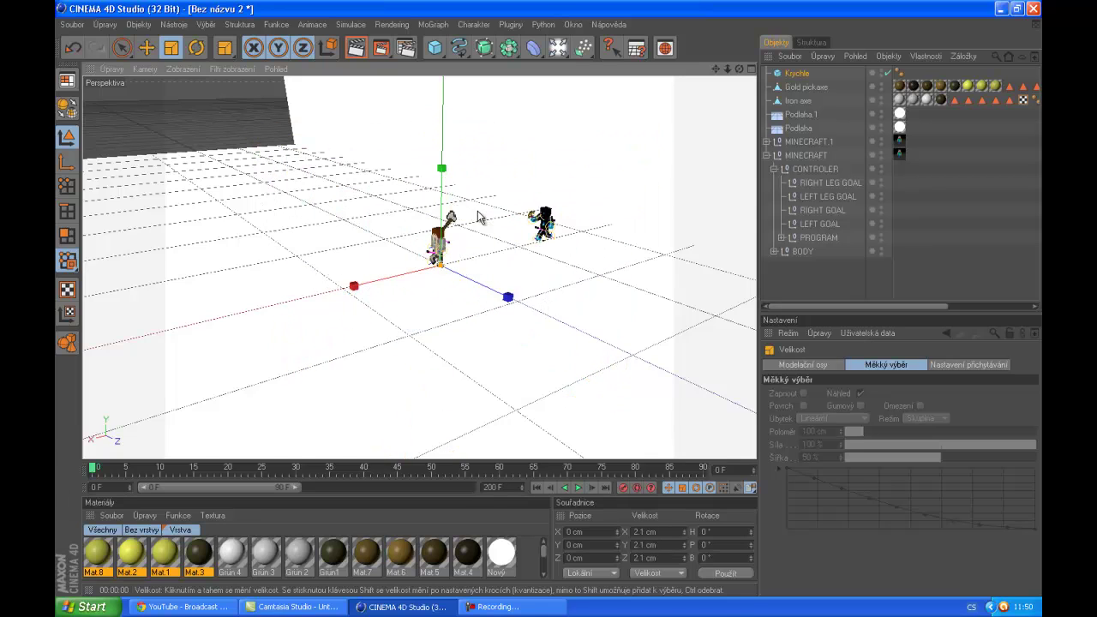
# - Stretch the cube to about 5.1 × 5.3 × 9.5 cm and place it under the raised foot at about X 4.4, Y 0, Z -5.2 cm
pyautogui.scroll(8, 532, 252)
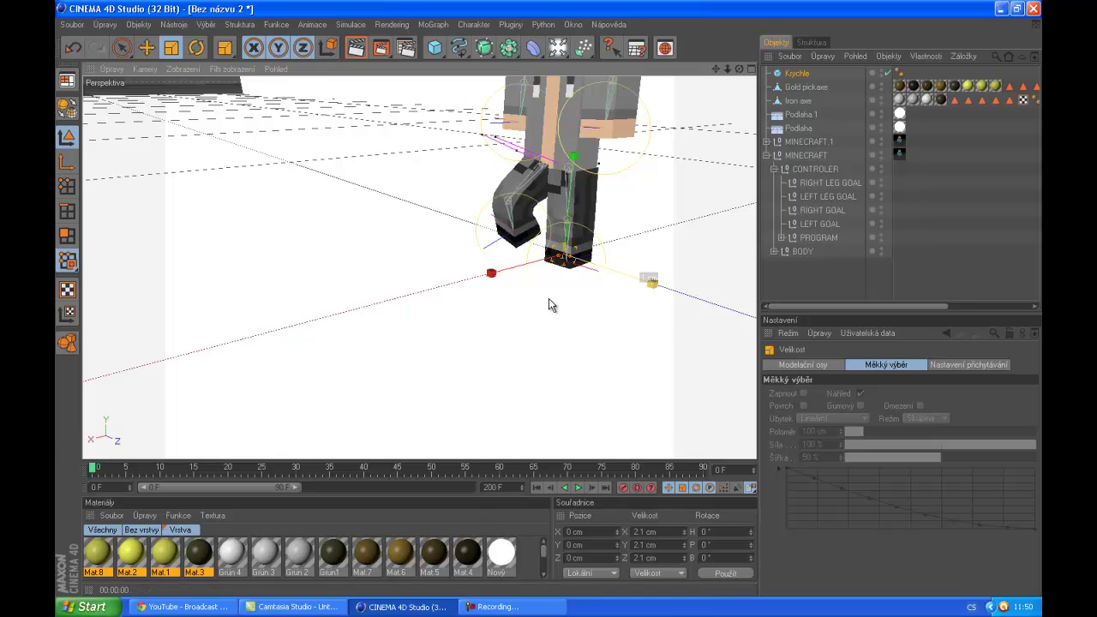
pyautogui.moveTo(551, 302); pyautogui.dragTo(558, 300)
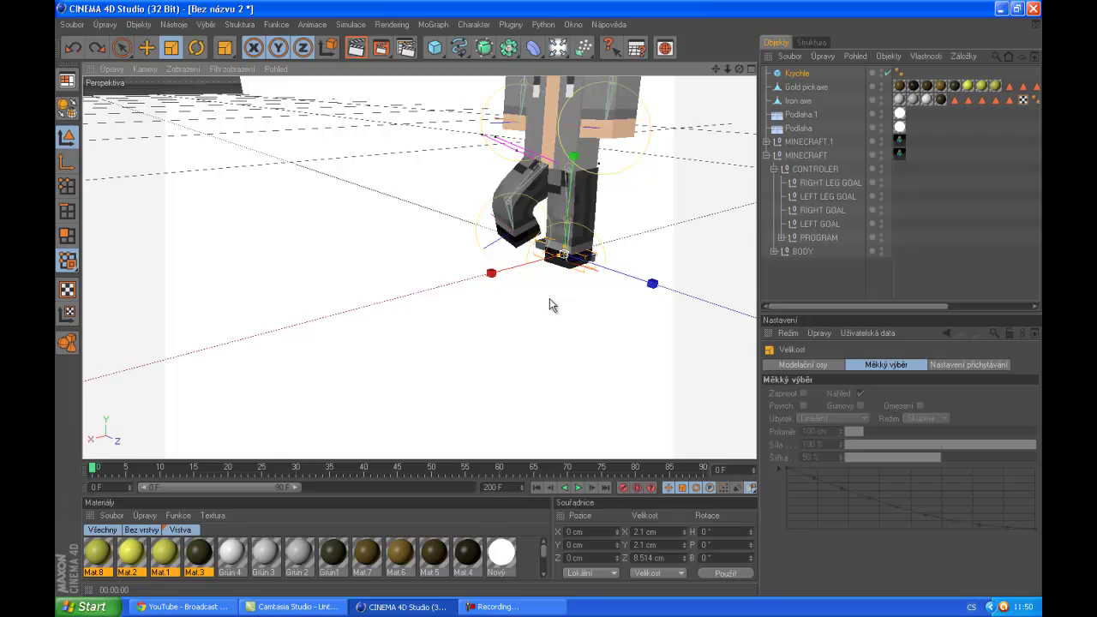
pyautogui.moveTo(551, 303)
pyautogui.mouseDown()
pyautogui.moveTo(559, 264)
pyautogui.moveTo(551, 305)
pyautogui.mouseUp()
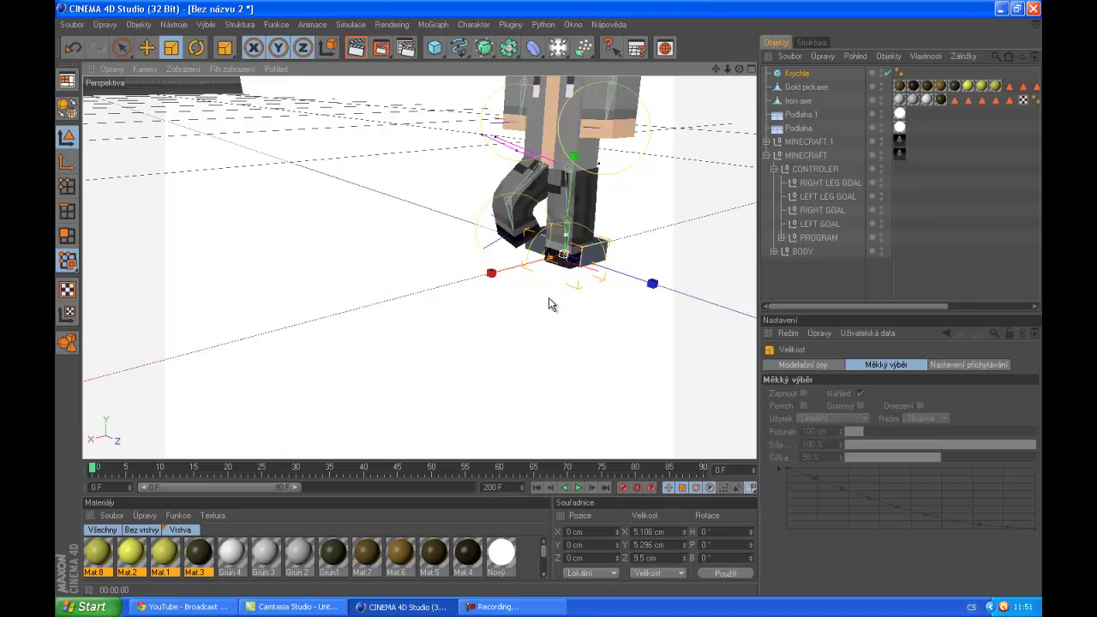
pyautogui.click(147, 48)
pyautogui.moveTo(648, 285); pyautogui.dragTo(549, 305)
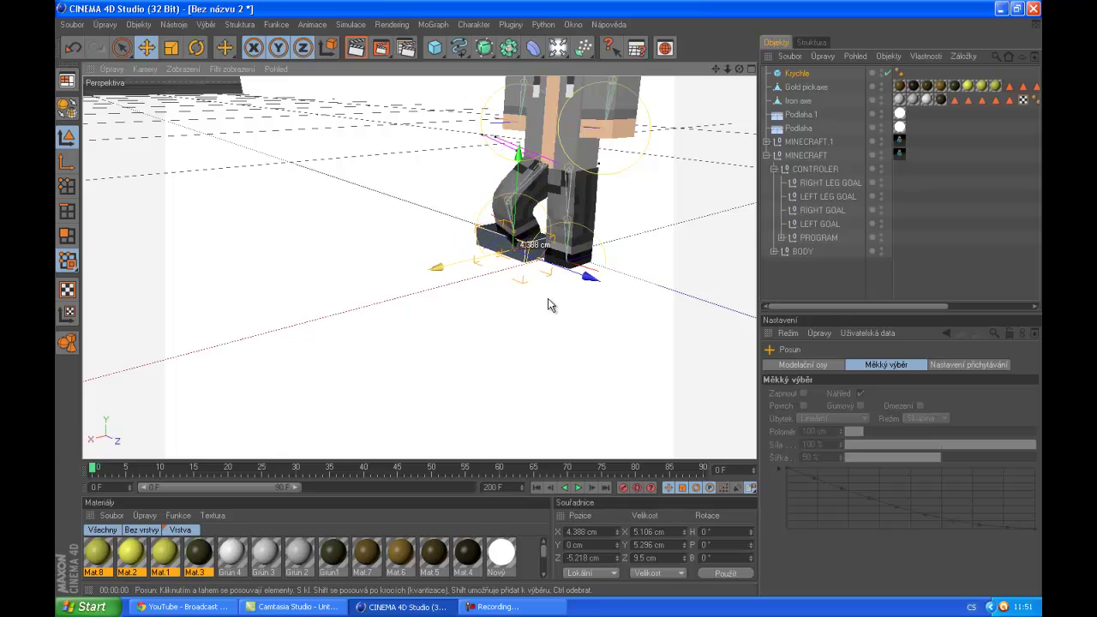
# - Rest the right foot on the block by moving MINECRAFT's RIGHT LEG GOAL to about X 1.95, Y 3.9, Z -4.6 cm
pyautogui.click(812, 183)
pyautogui.moveTo(487, 237); pyautogui.dragTo(550, 299)
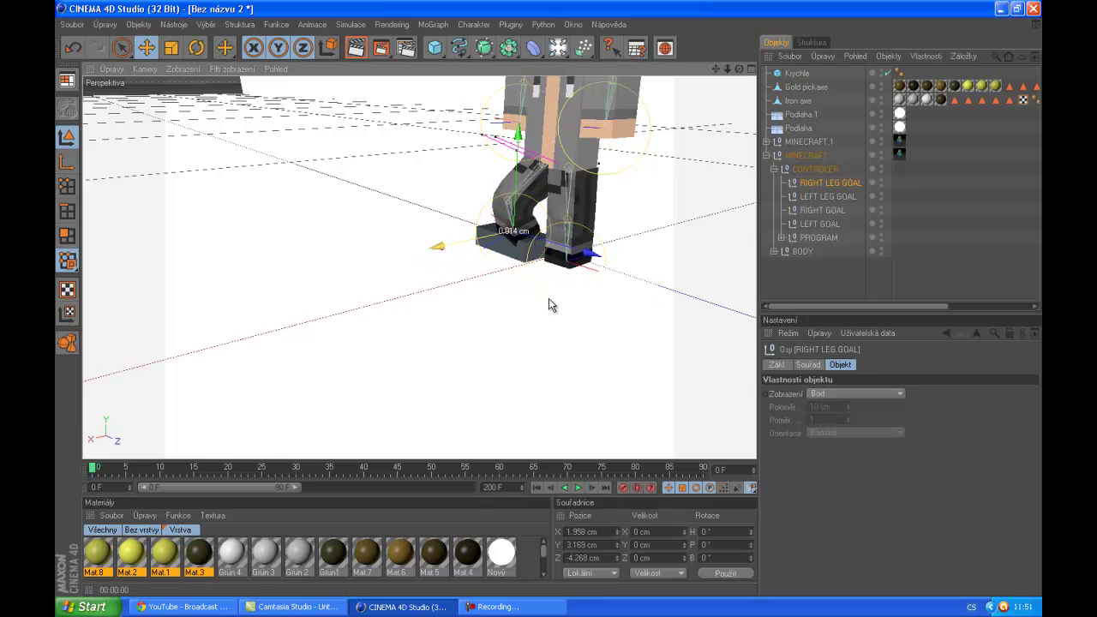
pyautogui.moveTo(502, 168); pyautogui.dragTo(548, 299)
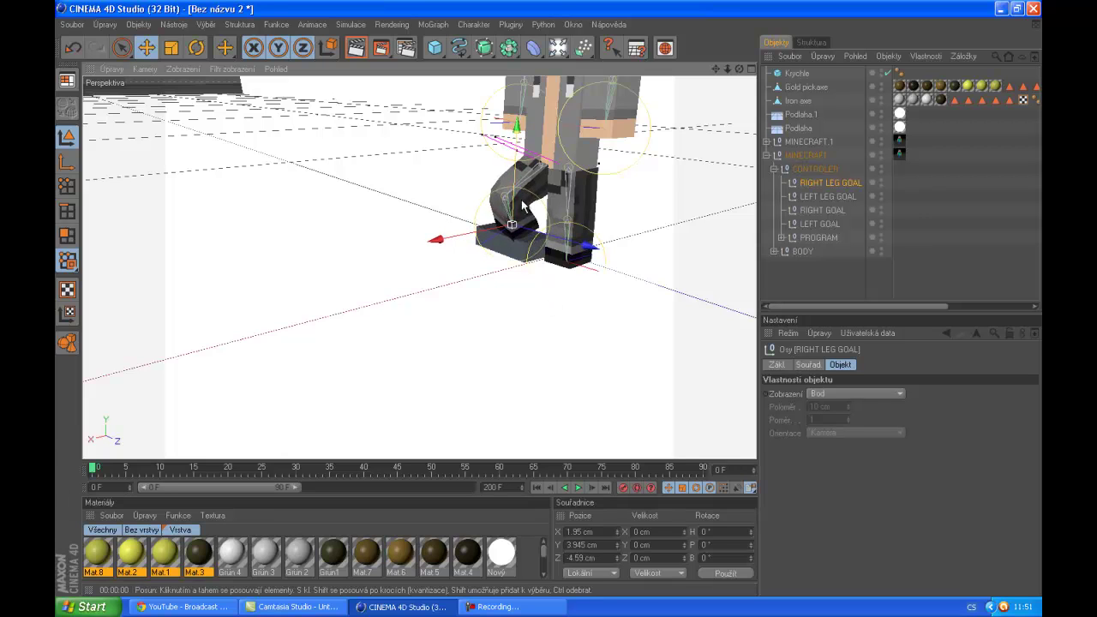
# - Apply the selected gold materials Mat.8, Mat.2, Mat.1 and Mat.3 to the cube under the foot
pyautogui.moveTo(716, 68); pyautogui.dragTo(554, 304)
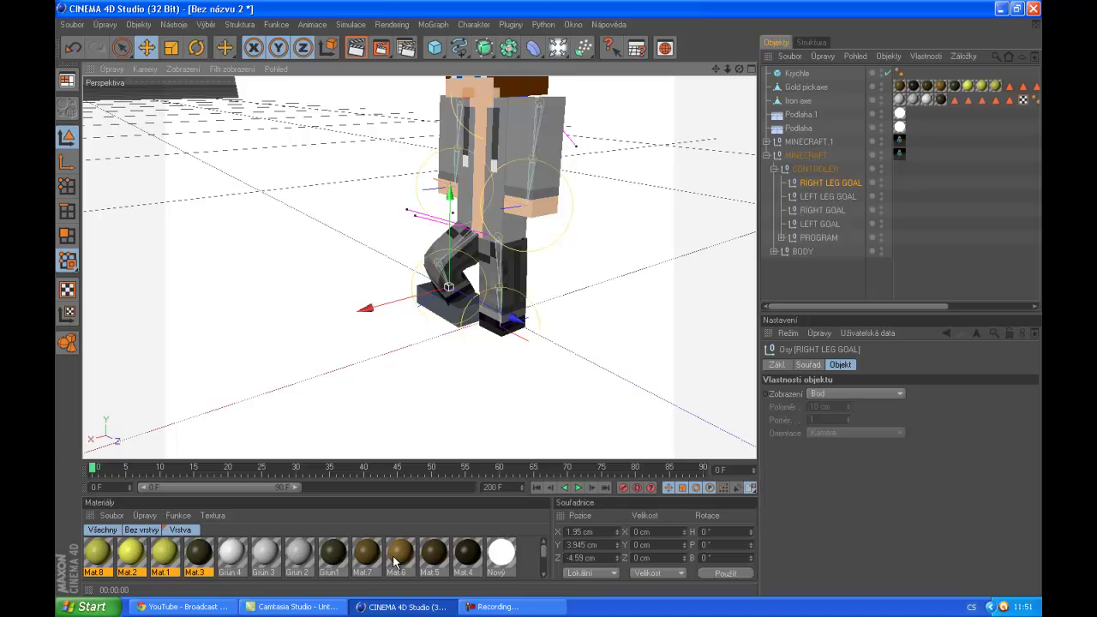
pyautogui.moveTo(174, 547); pyautogui.dragTo(255, 469)
pyautogui.moveTo(448, 311); pyautogui.dragTo(447, 315)
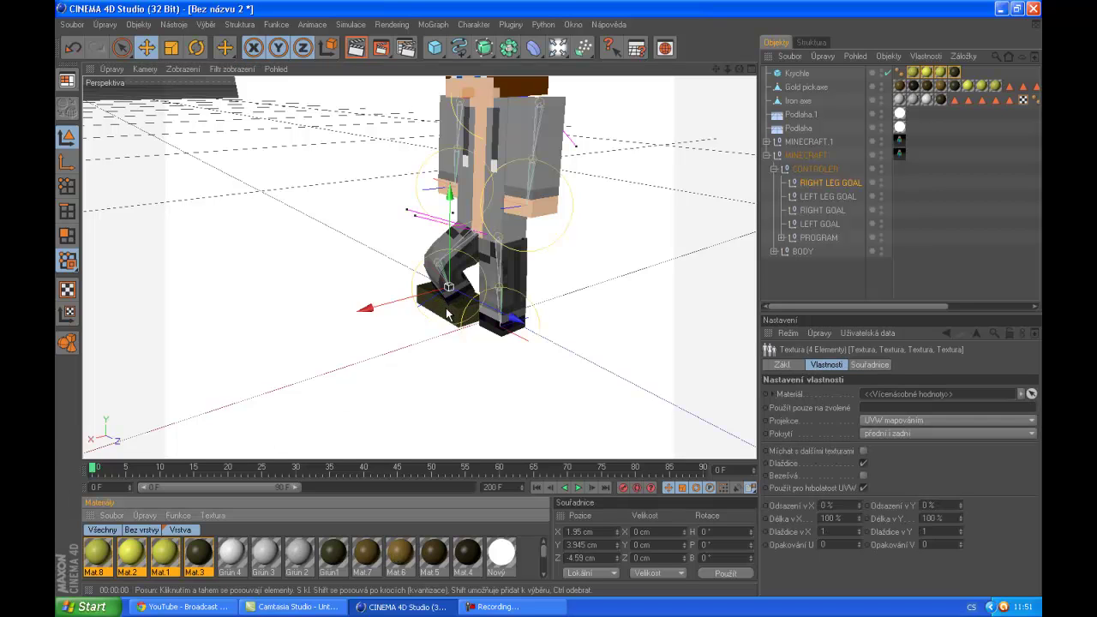
pyautogui.scroll(-3, 606, 182)
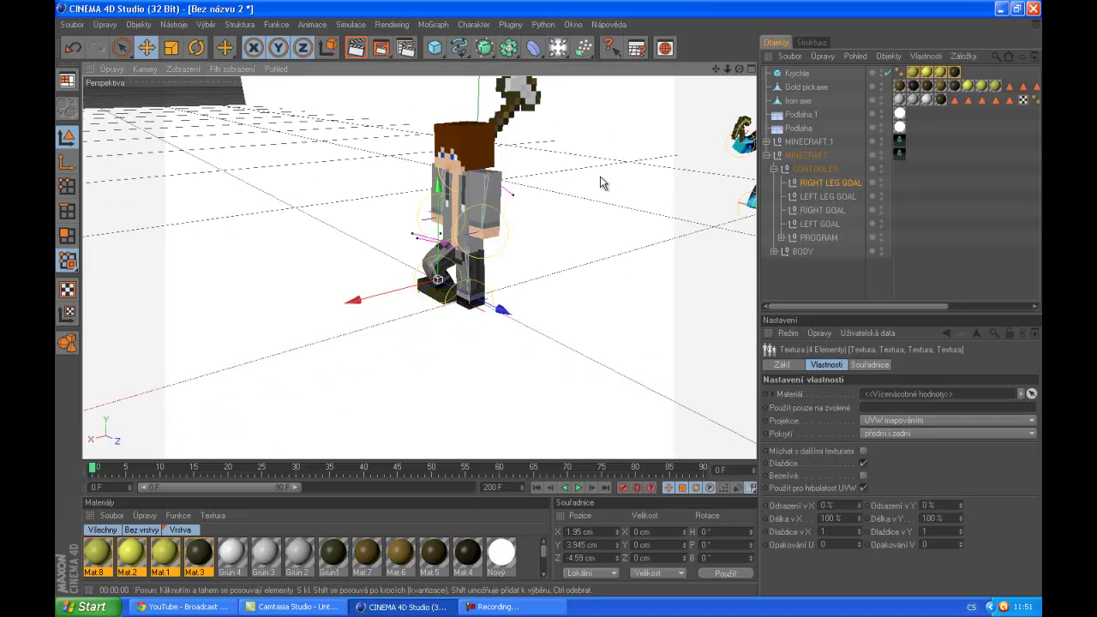
# - Scale the Iron axe down to about 0.65 × 9.7 × 8.4 cm
pyautogui.click(169, 47)
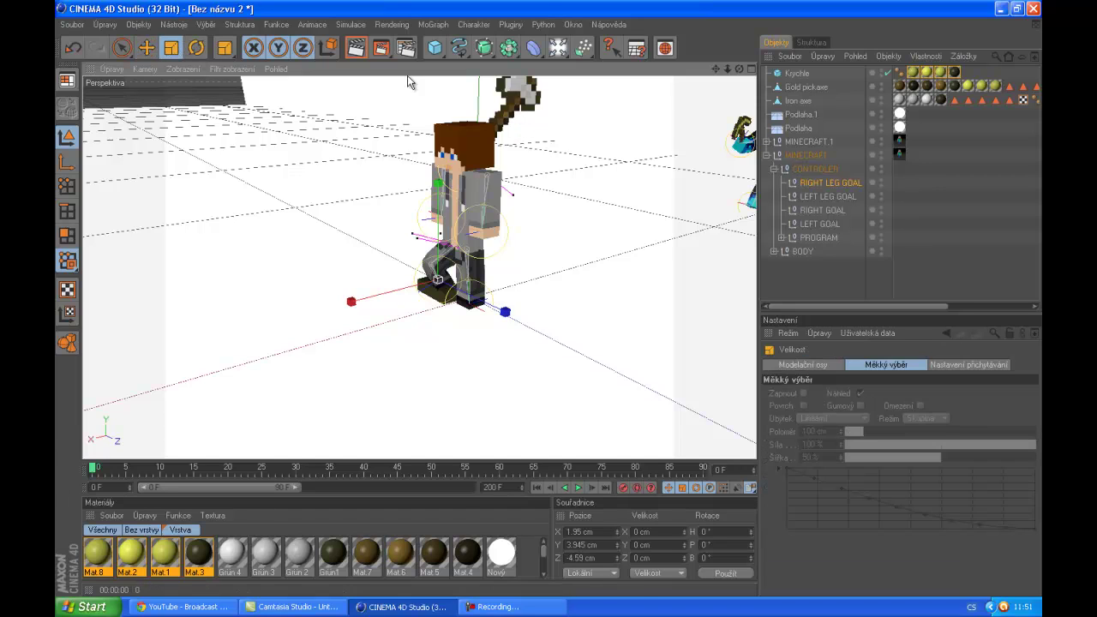
pyautogui.click(516, 102)
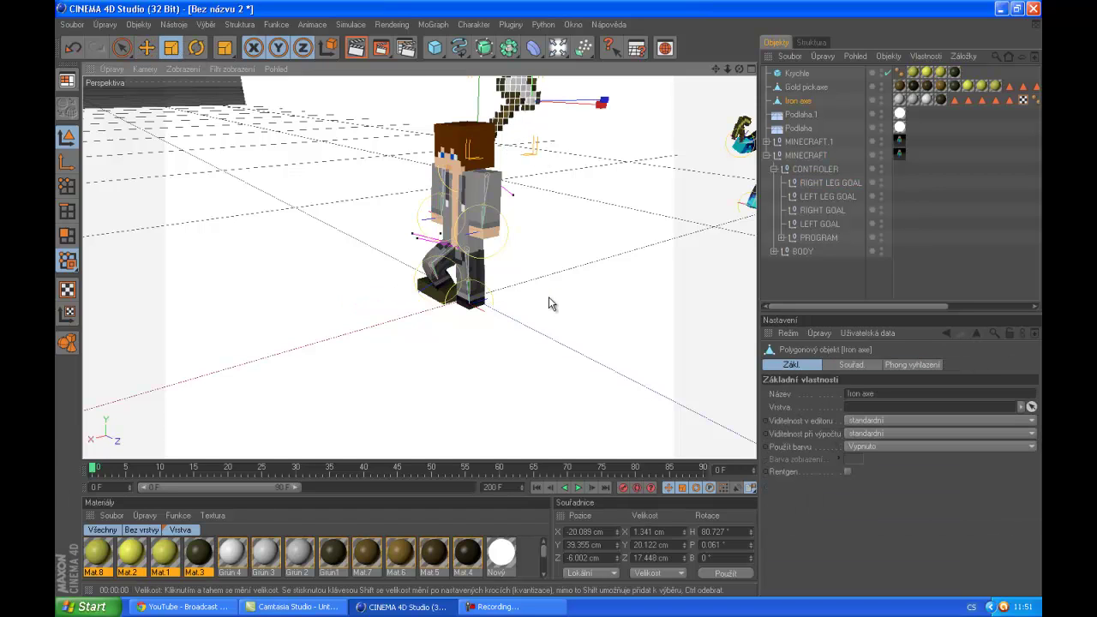
pyautogui.moveTo(551, 305); pyautogui.dragTo(649, 109)
# - Move the Iron axe down beside the brown-haired character's hand, at about X 5.4, Y 15.5, Z 8.8 cm
pyautogui.press('e')
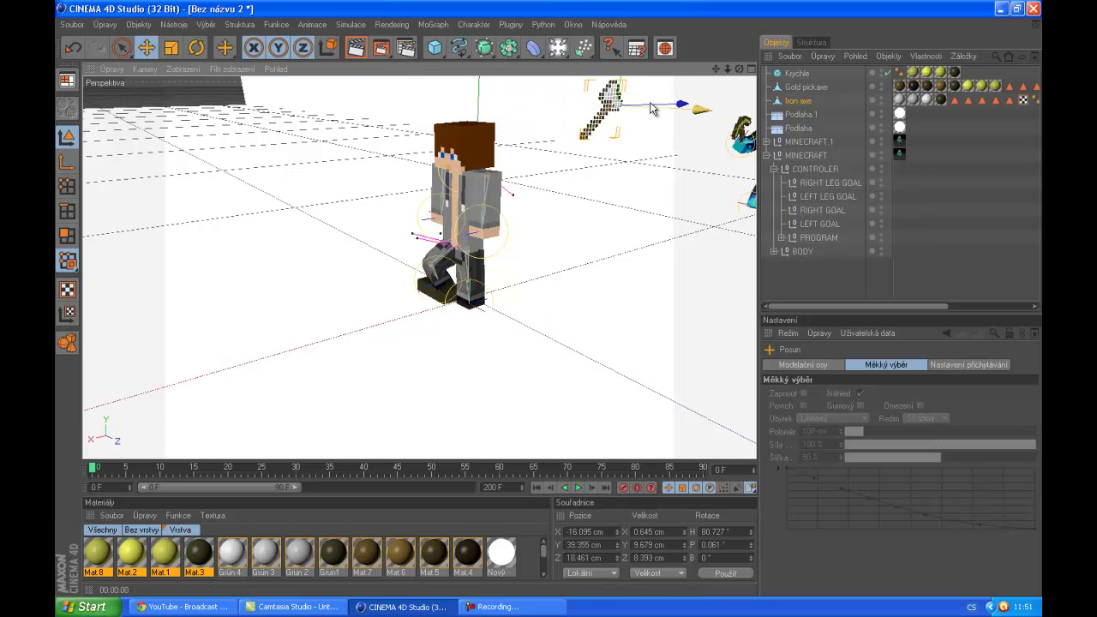
pyautogui.moveTo(551, 302)
pyautogui.mouseDown()
pyautogui.moveTo(540, 302)
pyautogui.moveTo(550, 303)
pyautogui.mouseUp()
pyautogui.moveTo(516, 118)
pyautogui.mouseDown()
pyautogui.moveTo(551, 303)
pyautogui.moveTo(519, 116)
pyautogui.mouseUp()
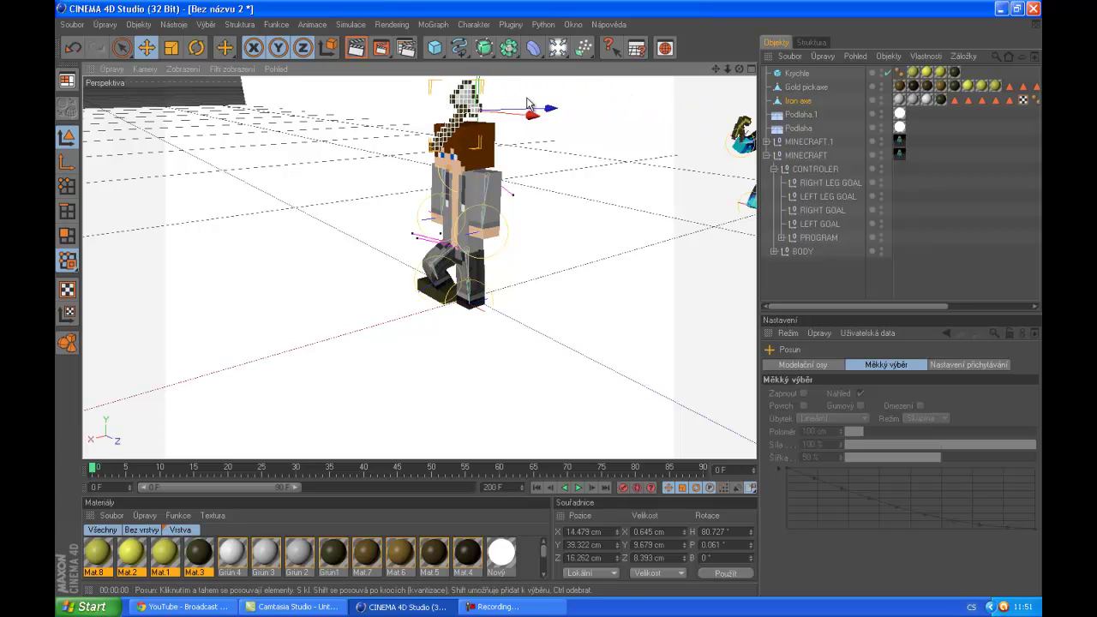
pyautogui.moveTo(479, 83); pyautogui.dragTo(504, 110)
pyautogui.moveTo(552, 221); pyautogui.dragTo(553, 311)
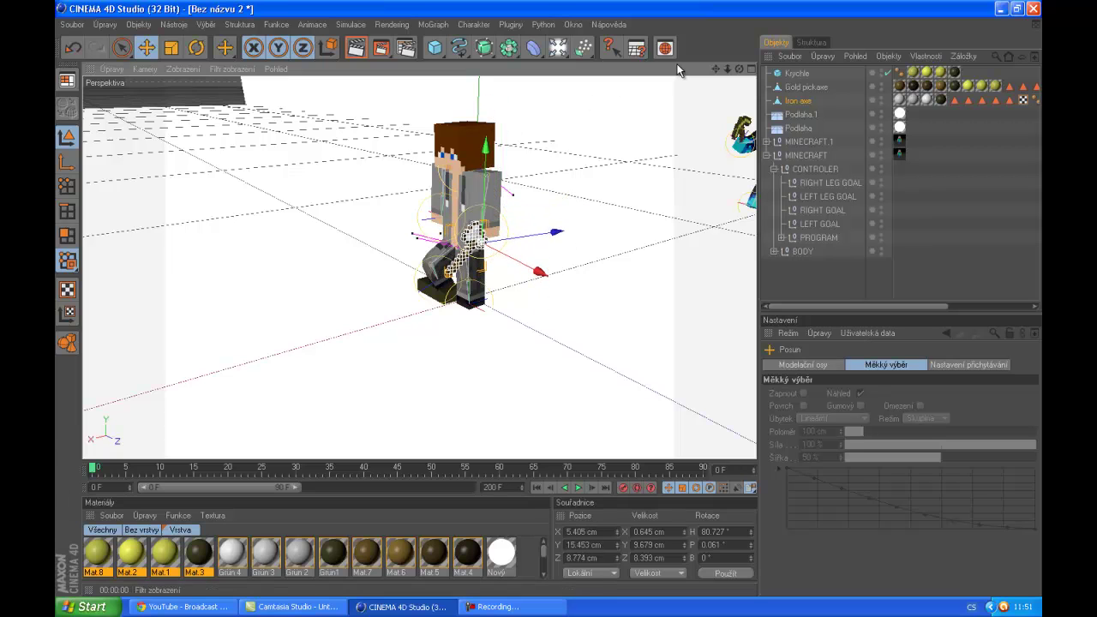
# - Scale the Iron axe to about 0.65 × 10.4 × 9.2 cm and rotate it to a pitch of about 197.2°
pyautogui.moveTo(743, 72); pyautogui.dragTo(535, 287)
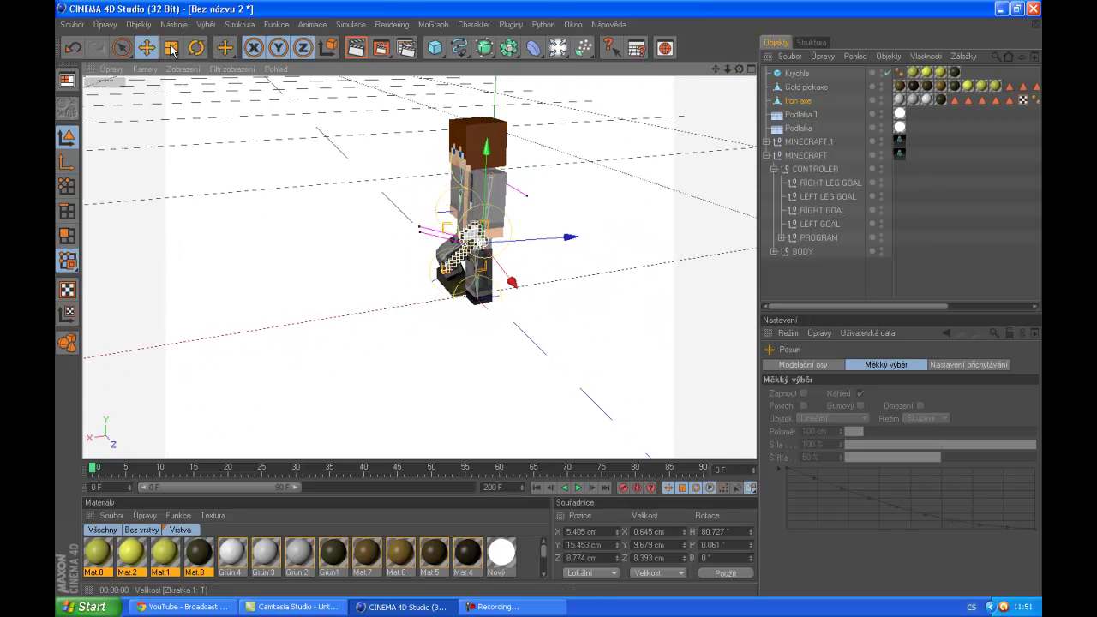
pyautogui.click(172, 50)
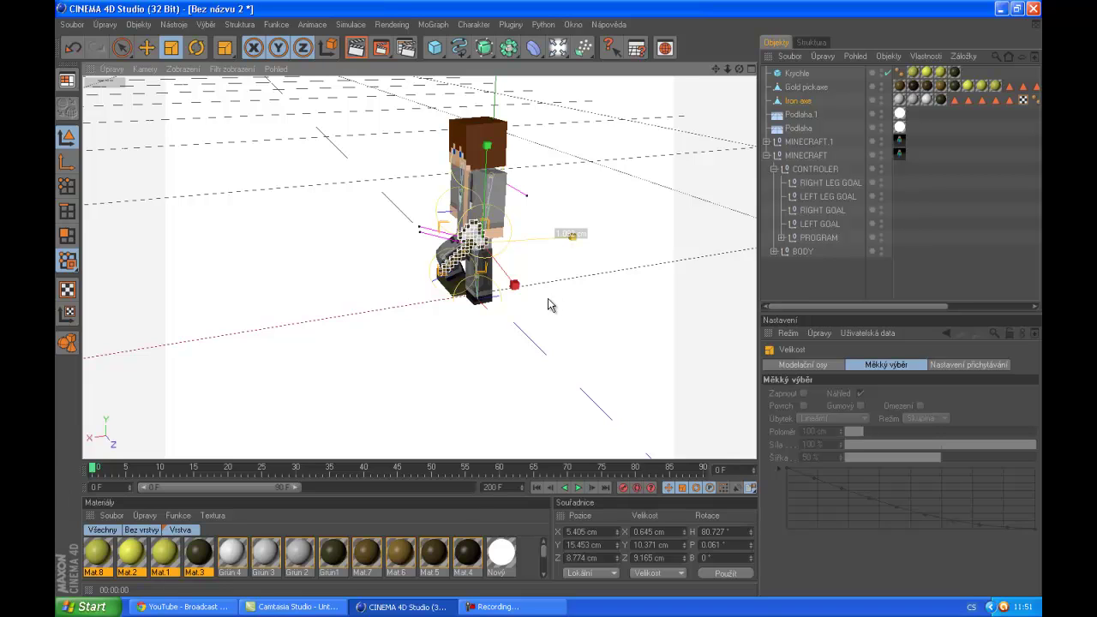
pyautogui.click(197, 47)
pyautogui.moveTo(480, 196); pyautogui.dragTo(277, 318)
# - Move the rotated Iron axe under the brown-haired character's left hand, at about X 8.6, Y 10.3, Z 5.2 cm
pyautogui.click(149, 49)
pyautogui.moveTo(739, 69); pyautogui.dragTo(552, 300)
pyautogui.moveTo(472, 308); pyautogui.dragTo(557, 296)
pyautogui.moveTo(742, 67)
pyautogui.mouseDown()
pyautogui.moveTo(558, 302)
pyautogui.moveTo(743, 68)
pyautogui.mouseUp()
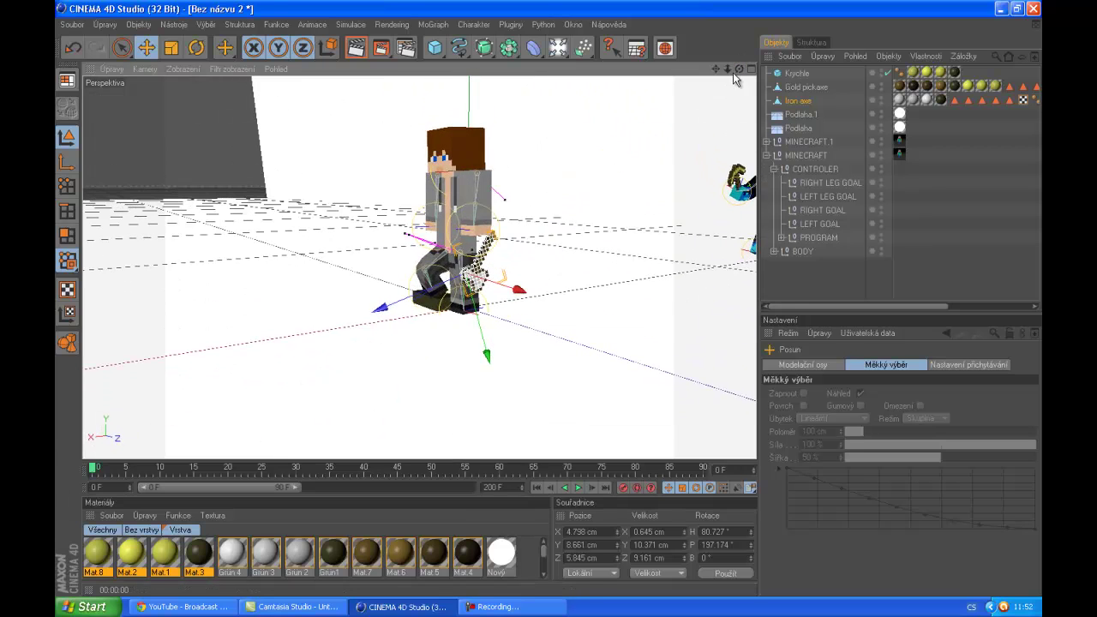
pyautogui.moveTo(401, 308); pyautogui.dragTo(375, 319)
pyautogui.moveTo(469, 367); pyautogui.dragTo(465, 351)
pyautogui.moveTo(360, 318)
pyautogui.mouseDown()
pyautogui.moveTo(551, 306)
pyautogui.moveTo(471, 357)
pyautogui.moveTo(552, 306)
pyautogui.moveTo(357, 311)
pyautogui.mouseUp()
pyautogui.click(348, 245)
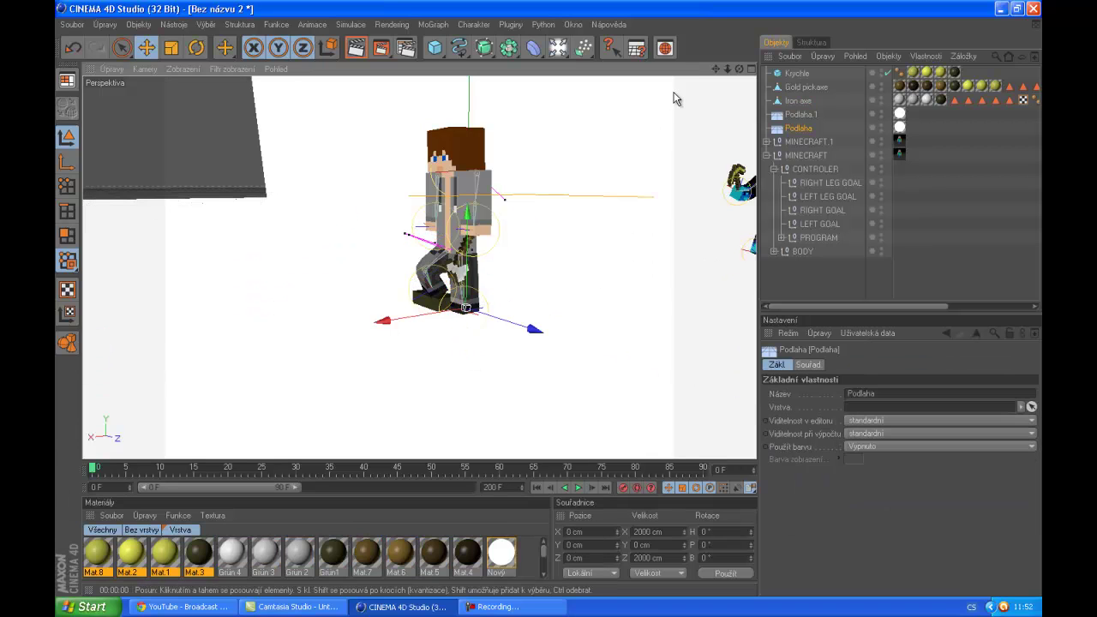
# - Scale the Iron axe up uniformly to about 0.68 × 12.2 × 10.5 cm
pyautogui.moveTo(739, 70); pyautogui.dragTo(568, 297)
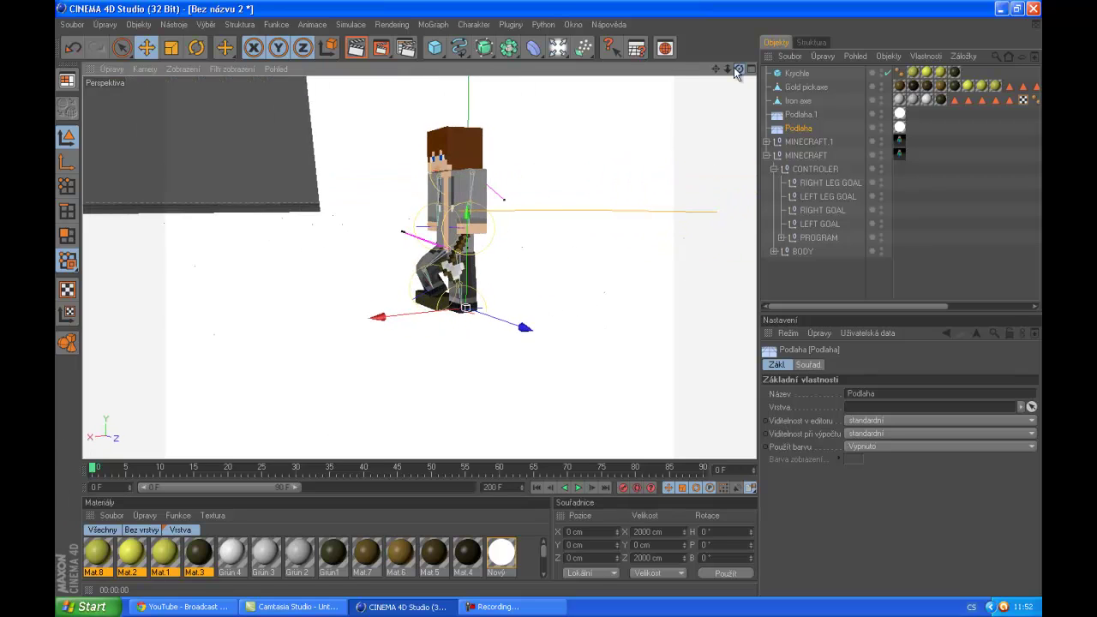
pyautogui.click(197, 49)
pyautogui.click(172, 47)
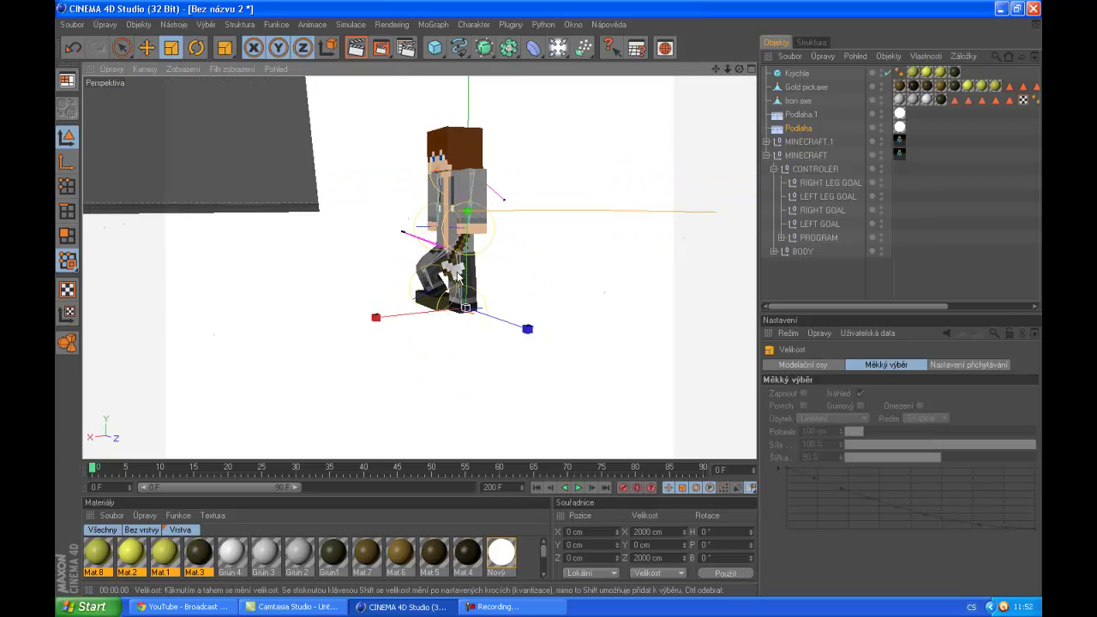
pyautogui.click(458, 270)
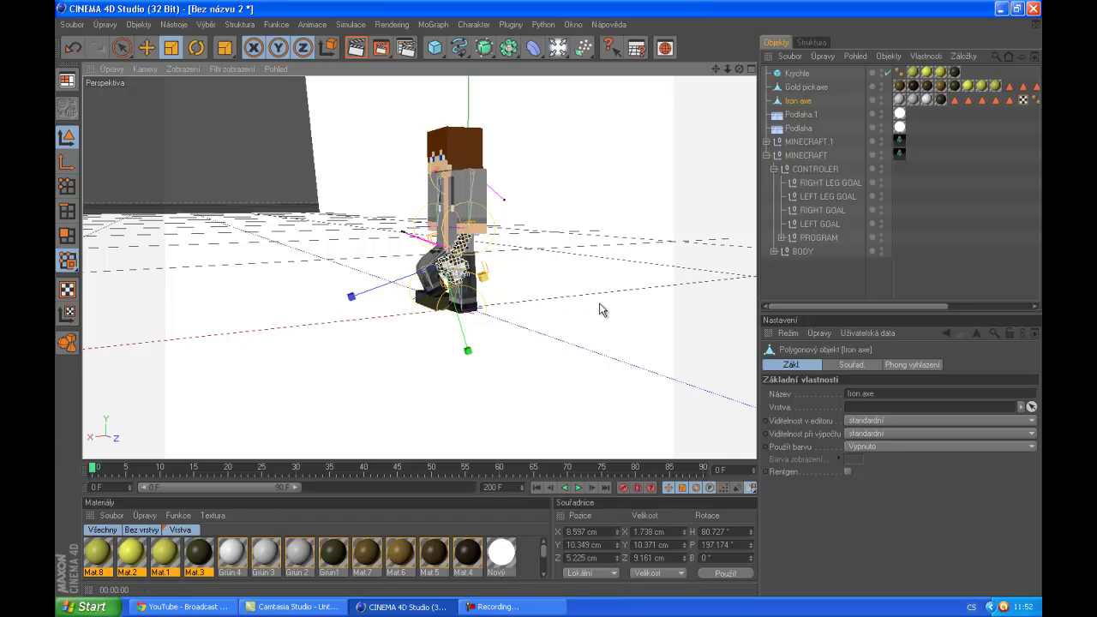
pyautogui.moveTo(493, 275); pyautogui.dragTo(485, 277)
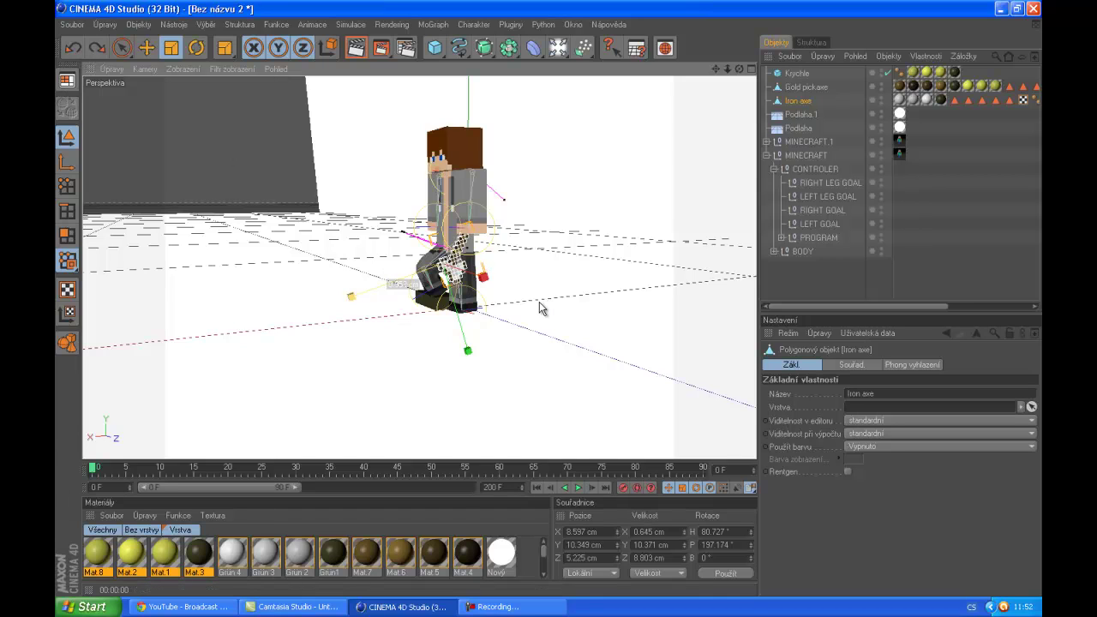
pyautogui.moveTo(549, 304); pyautogui.dragTo(549, 307)
pyautogui.moveTo(468, 350); pyautogui.dragTo(551, 303)
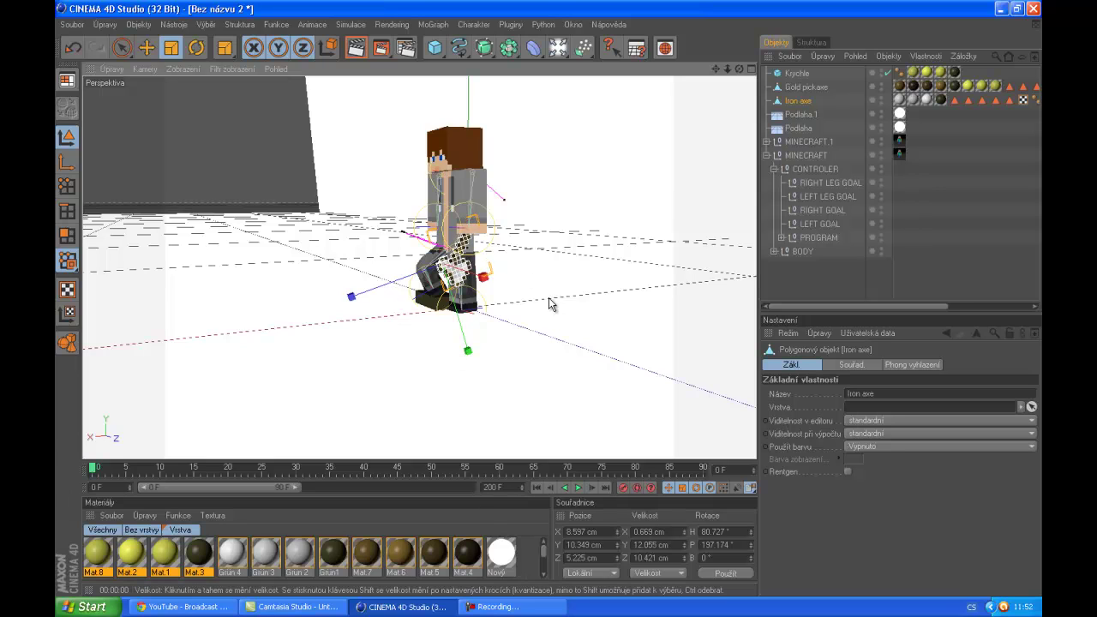
# - Fit the Iron axe into the character's left hand by moving it to about X 8.8, Y 10.6, Z 6.2 cm
pyautogui.click(147, 48)
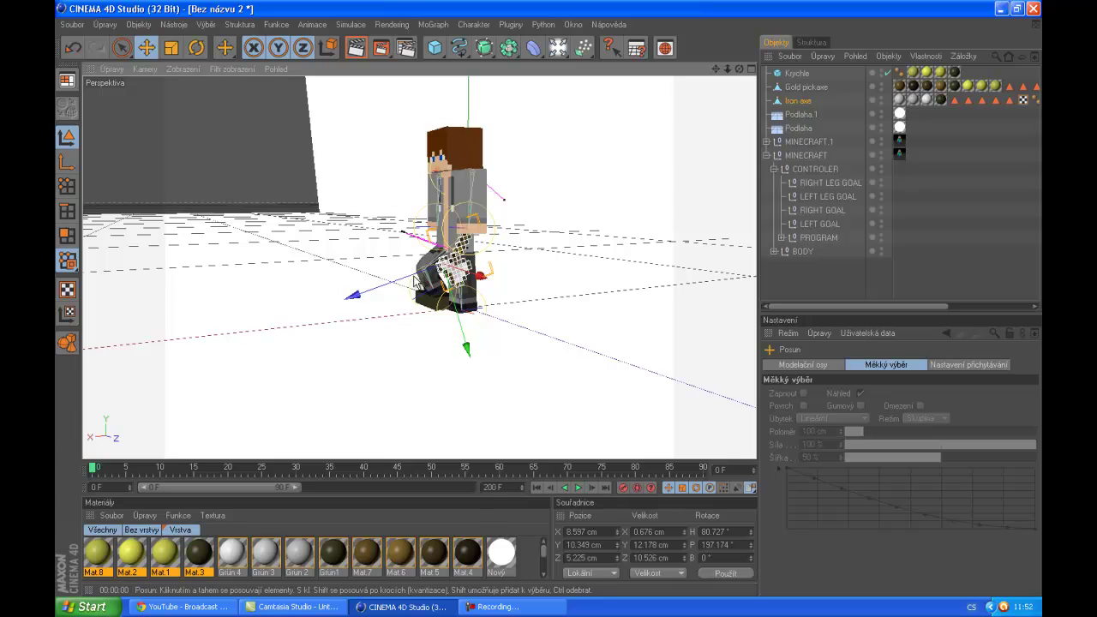
pyautogui.moveTo(549, 304); pyautogui.dragTo(551, 304)
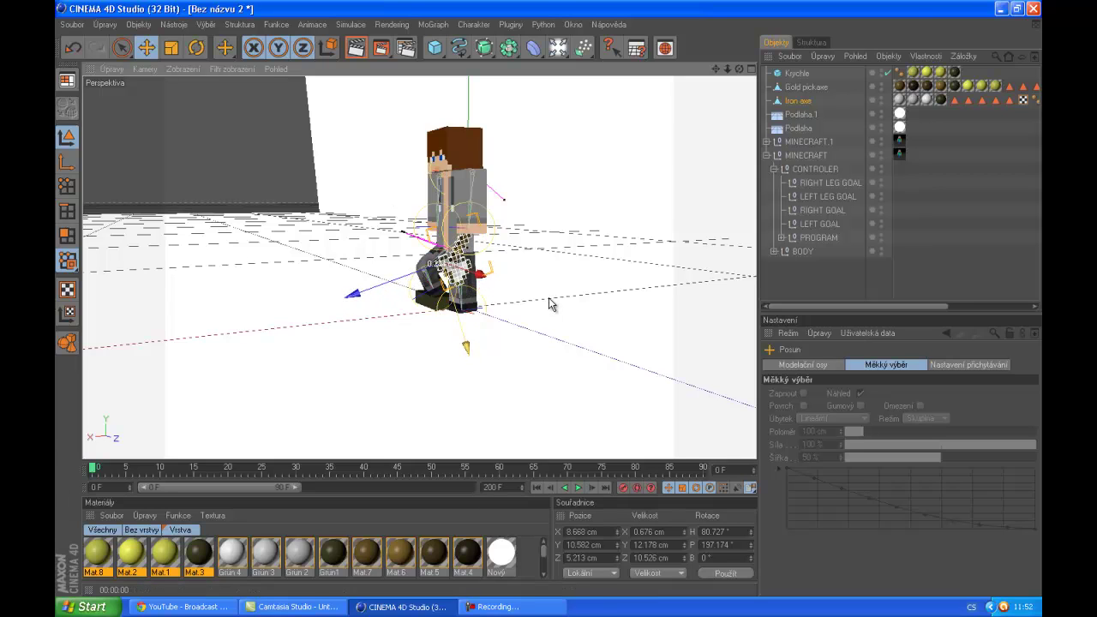
pyautogui.moveTo(739, 68); pyautogui.dragTo(550, 306)
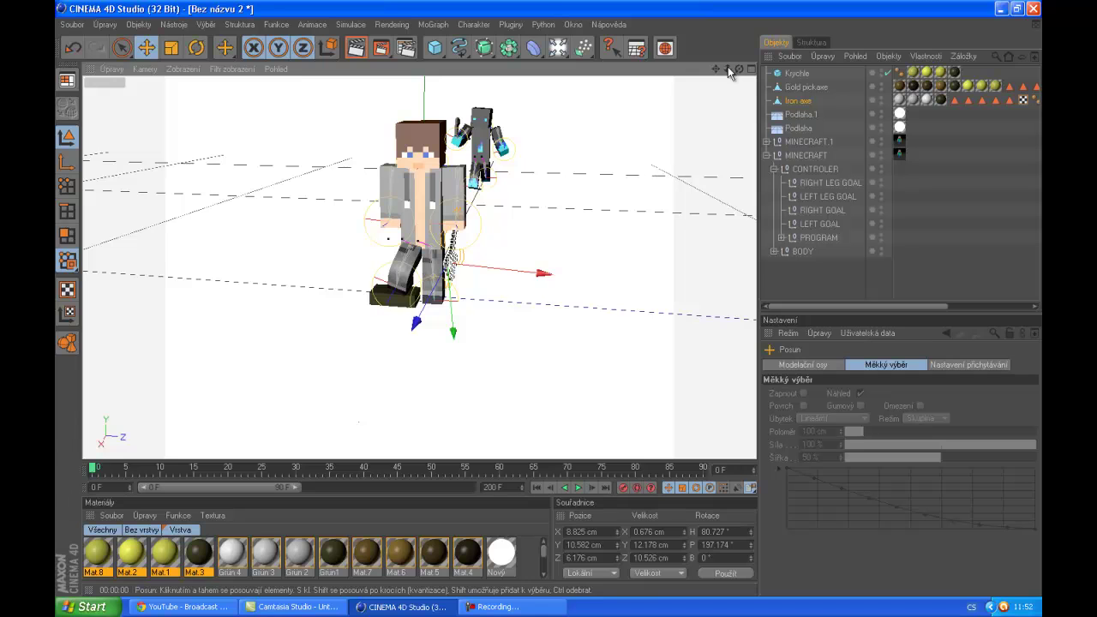
# - Raise the character's right arm to the face by moving MINECRAFT's RIGHT GOAL to about X 6.4, Y 27.8, Z -5.4 cm
pyautogui.moveTo(739, 68); pyautogui.dragTo(480, 230)
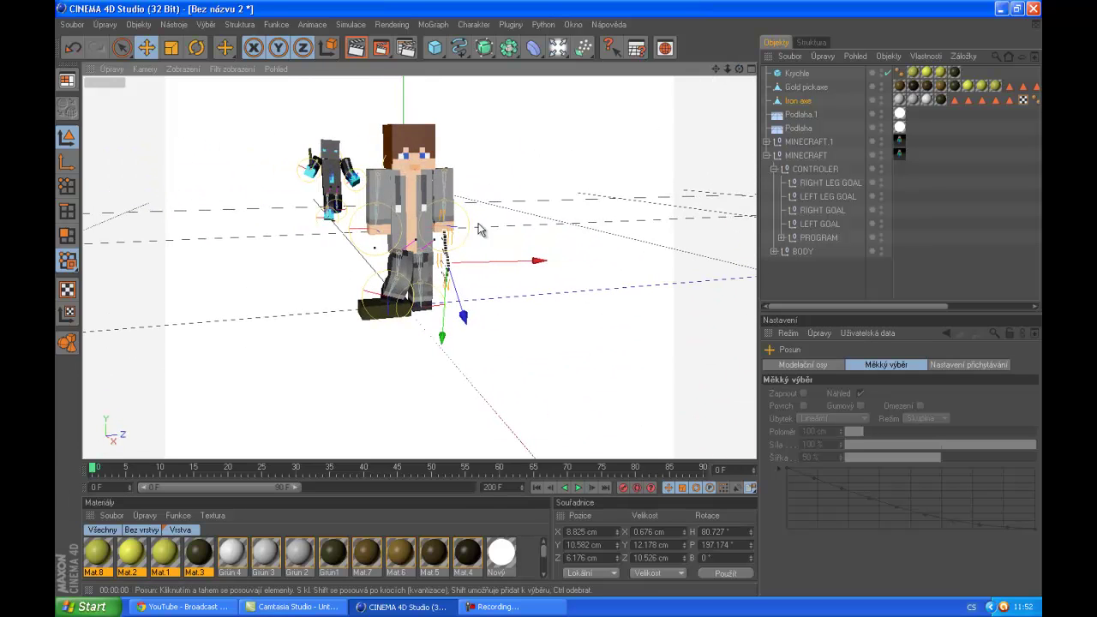
pyautogui.click(818, 195)
pyautogui.click(825, 210)
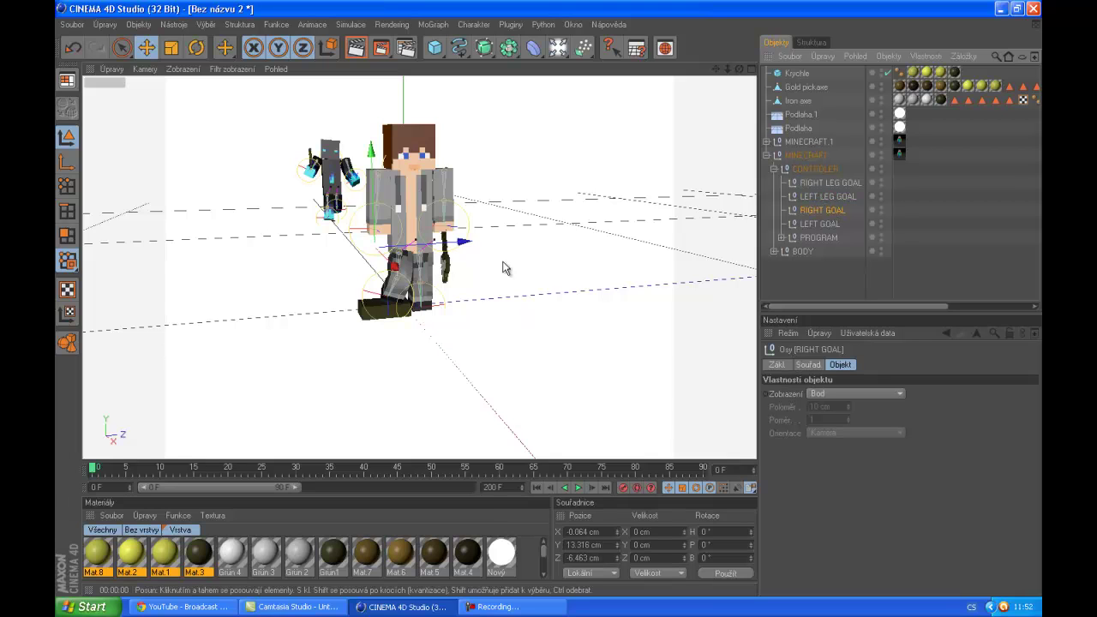
pyautogui.moveTo(375, 181); pyautogui.dragTo(375, 115)
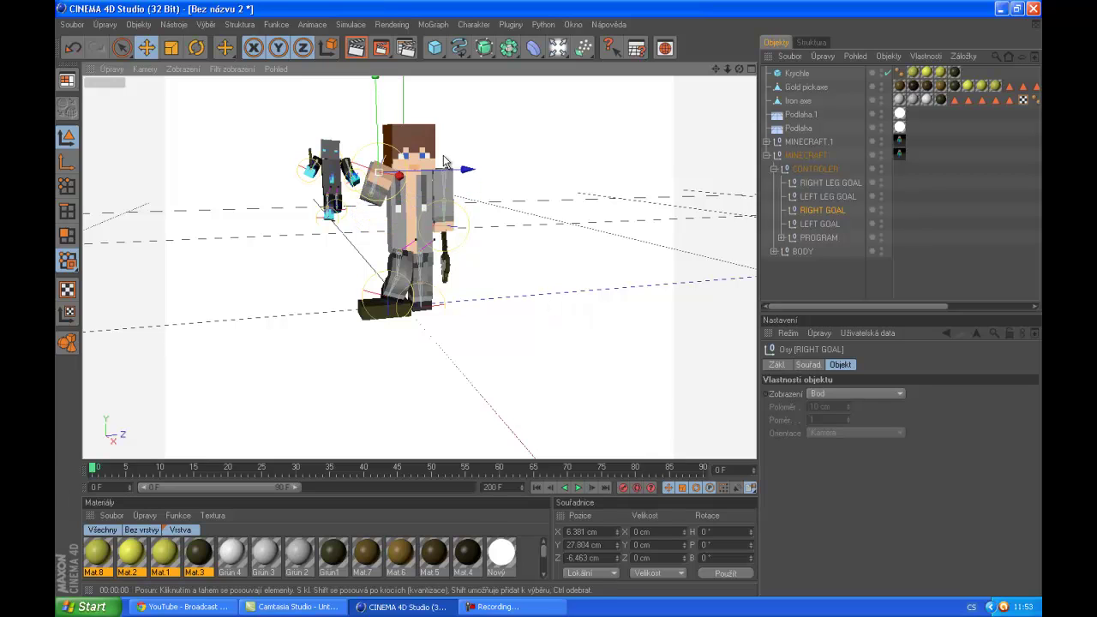
pyautogui.moveTo(469, 169); pyautogui.dragTo(552, 304)
pyautogui.moveTo(731, 69); pyautogui.dragTo(549, 301)
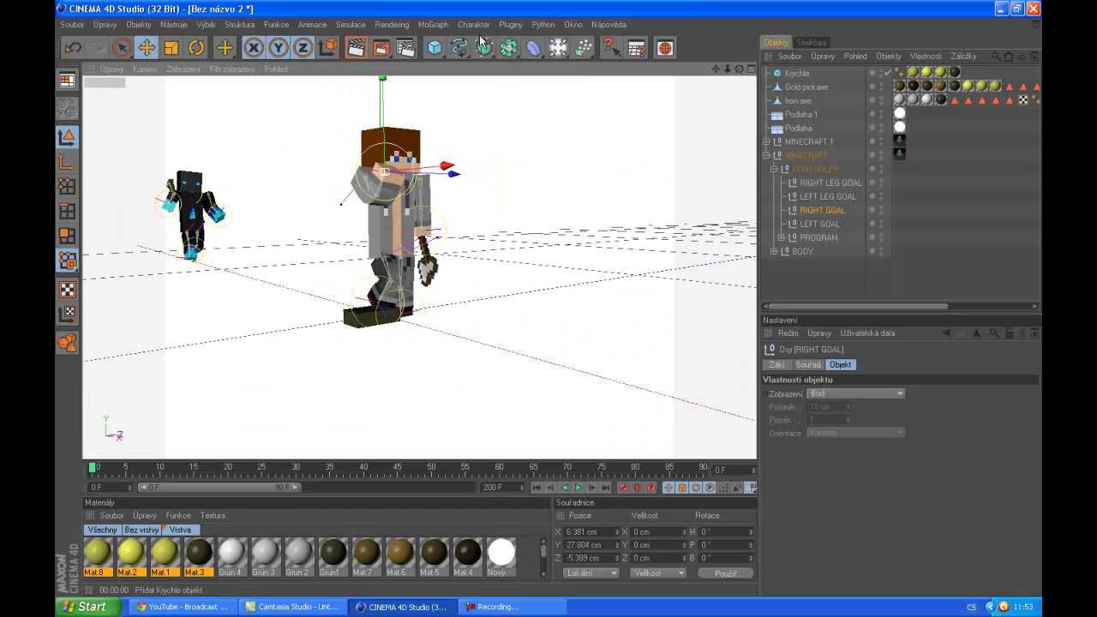
# - Copy the Iron pickaxe from Nástroje.c4d and paste it into the Bez názvu 2 scene
pyautogui.click(573, 24)
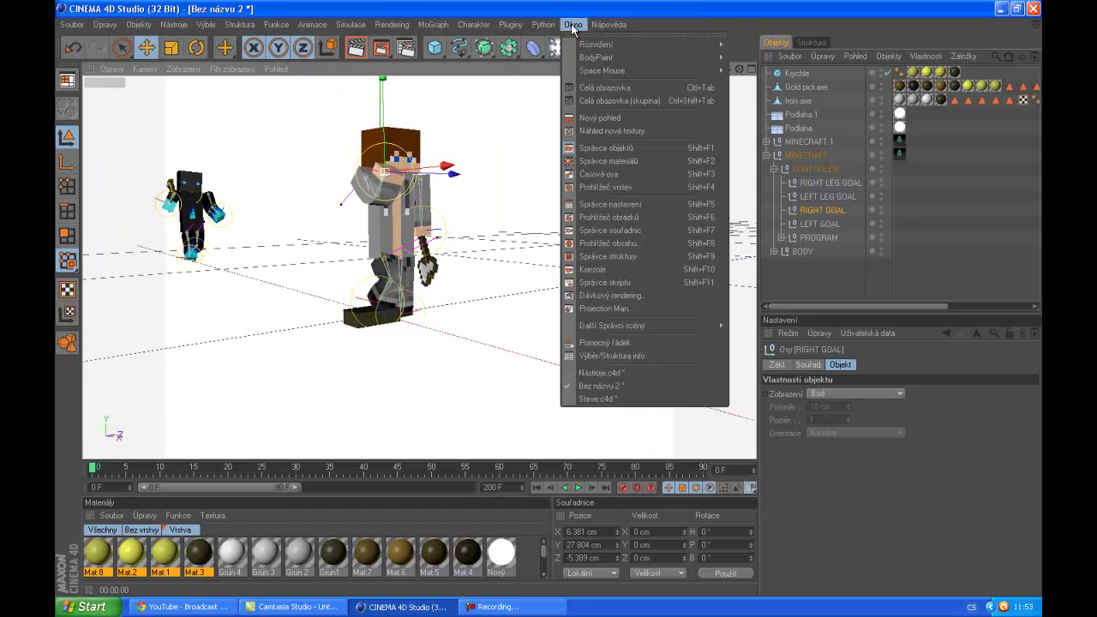
pyautogui.click(611, 397)
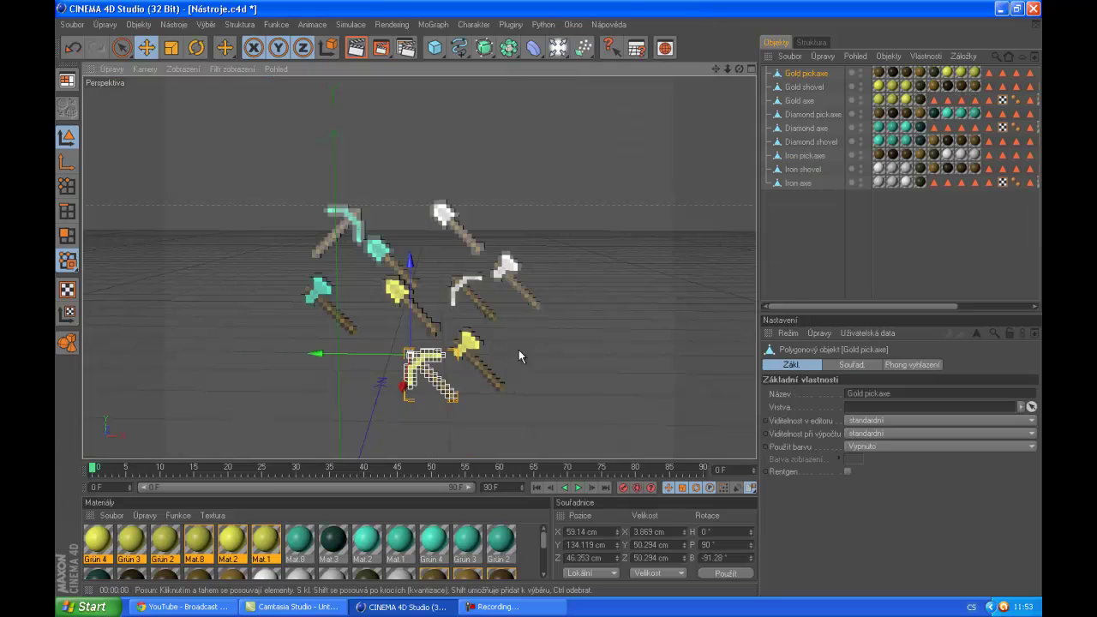
pyautogui.click(474, 298)
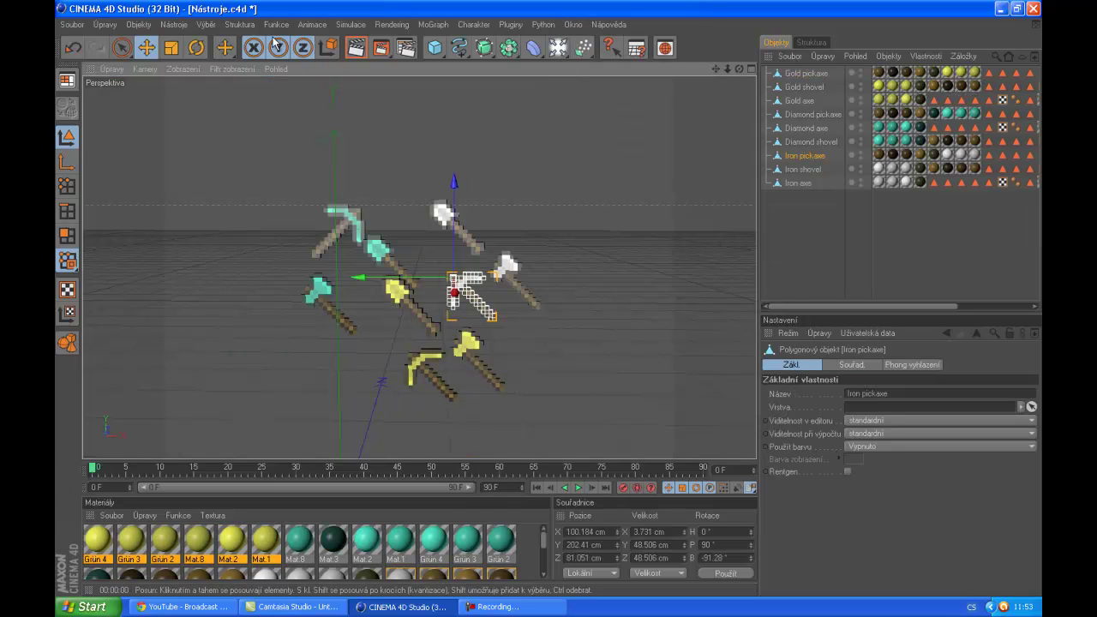
pyautogui.click(576, 25)
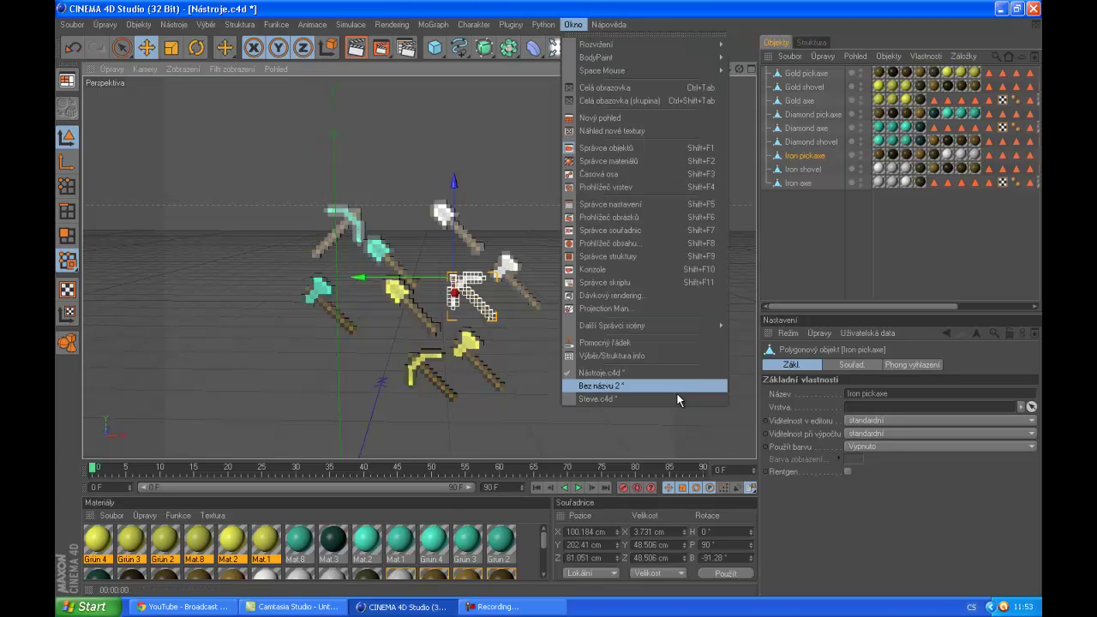
pyautogui.click(666, 399)
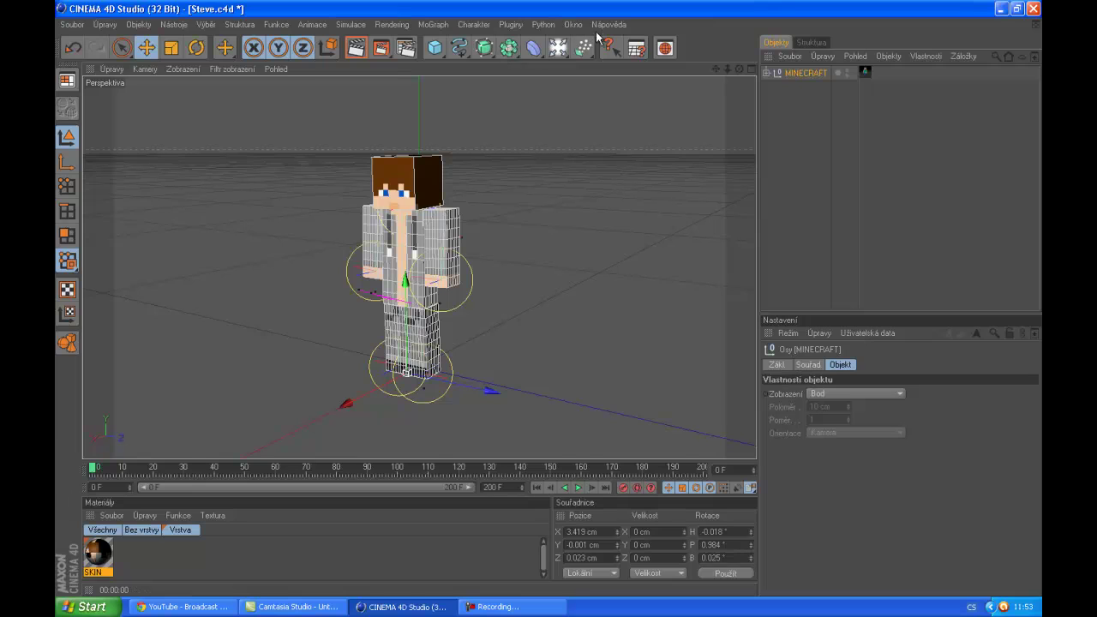
pyautogui.click(573, 25)
pyautogui.click(629, 391)
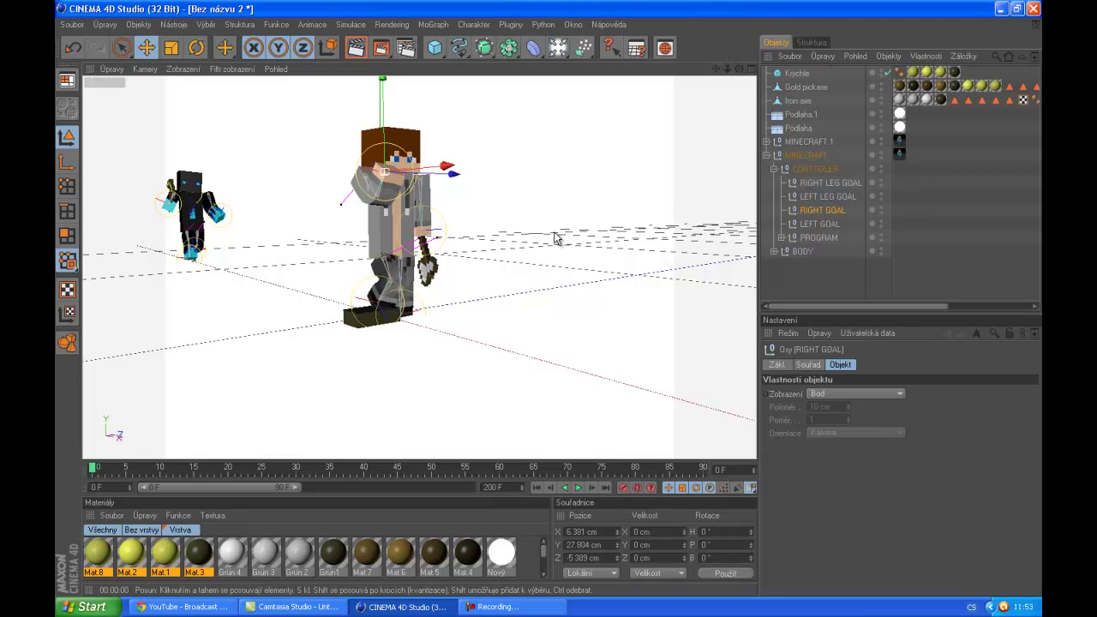
pyautogui.scroll(-2, 557, 230)
pyautogui.moveTo(556, 110); pyautogui.dragTo(549, 319)
pyautogui.scroll(6, 551, 115)
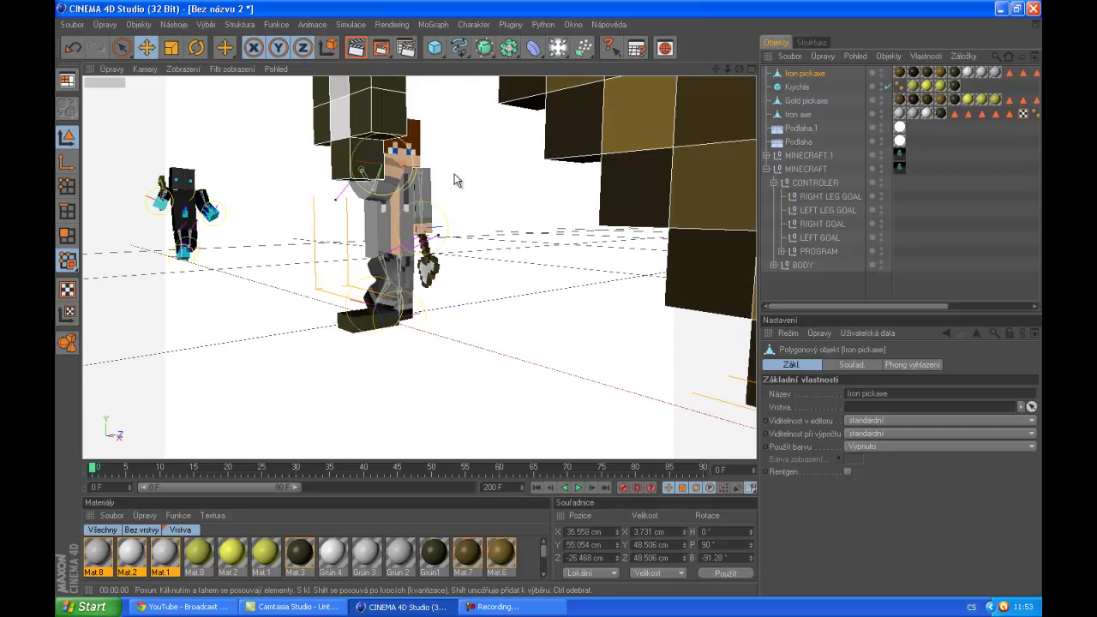
# - Scale the Iron pickaxe down uniformly to about 0.69 × 8.9 × 8.9 cm
pyautogui.scroll(-5, 457, 181)
pyautogui.click(176, 51)
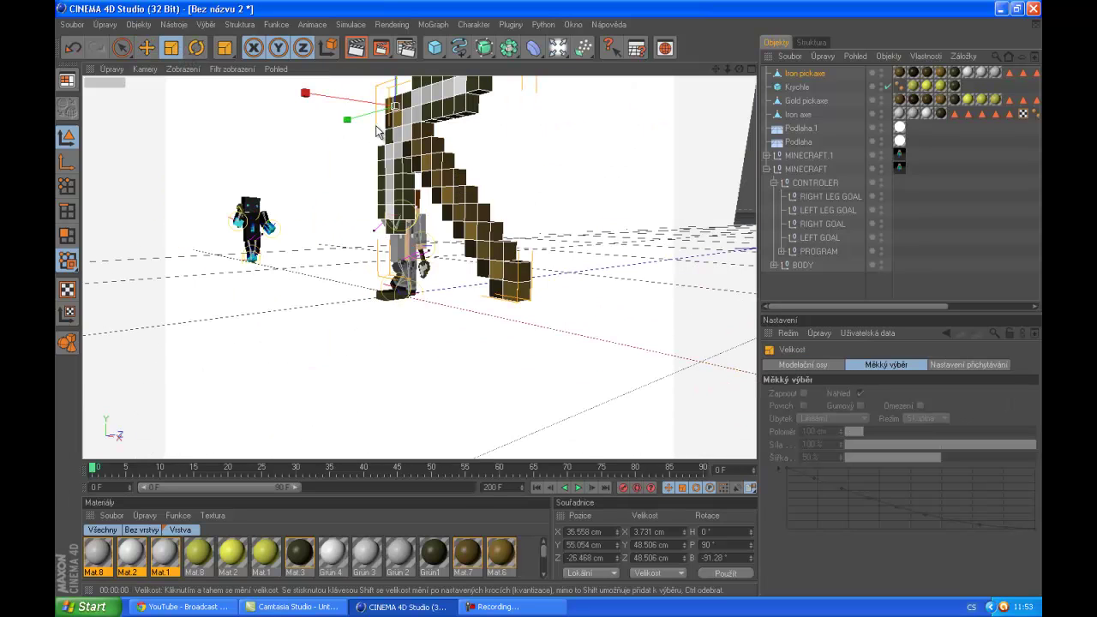
pyautogui.moveTo(548, 299)
pyautogui.mouseDown()
pyautogui.moveTo(647, 446)
pyautogui.moveTo(551, 304)
pyautogui.mouseUp()
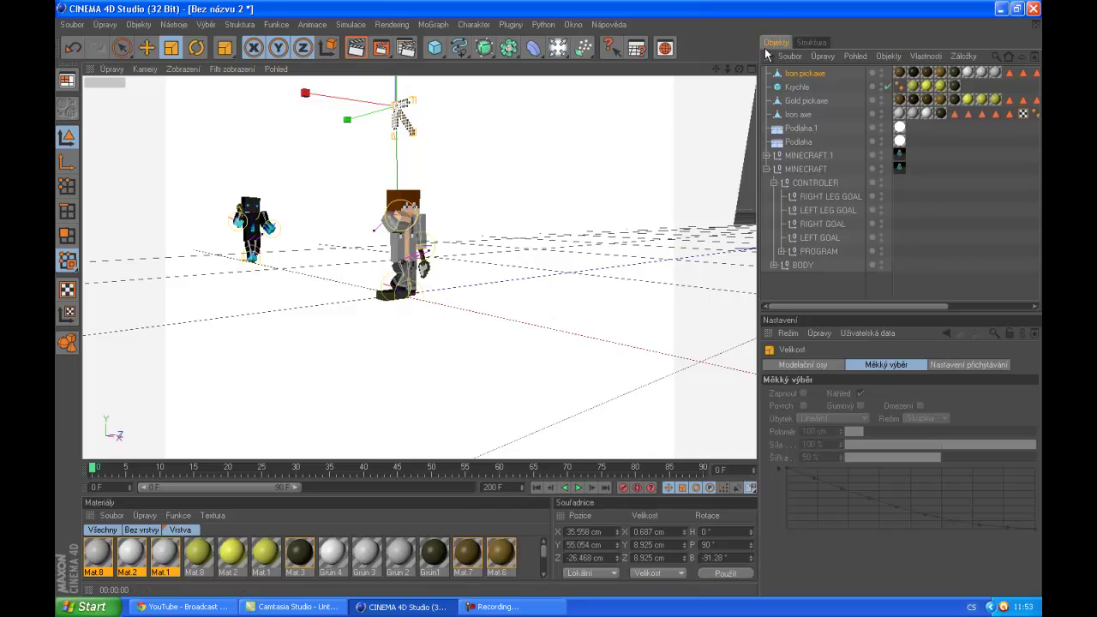
# - Move the Iron pickaxe above the brown-haired character's head, at about X 12, Y 45.2, Z -4.3 cm
pyautogui.moveTo(739, 70); pyautogui.dragTo(551, 300)
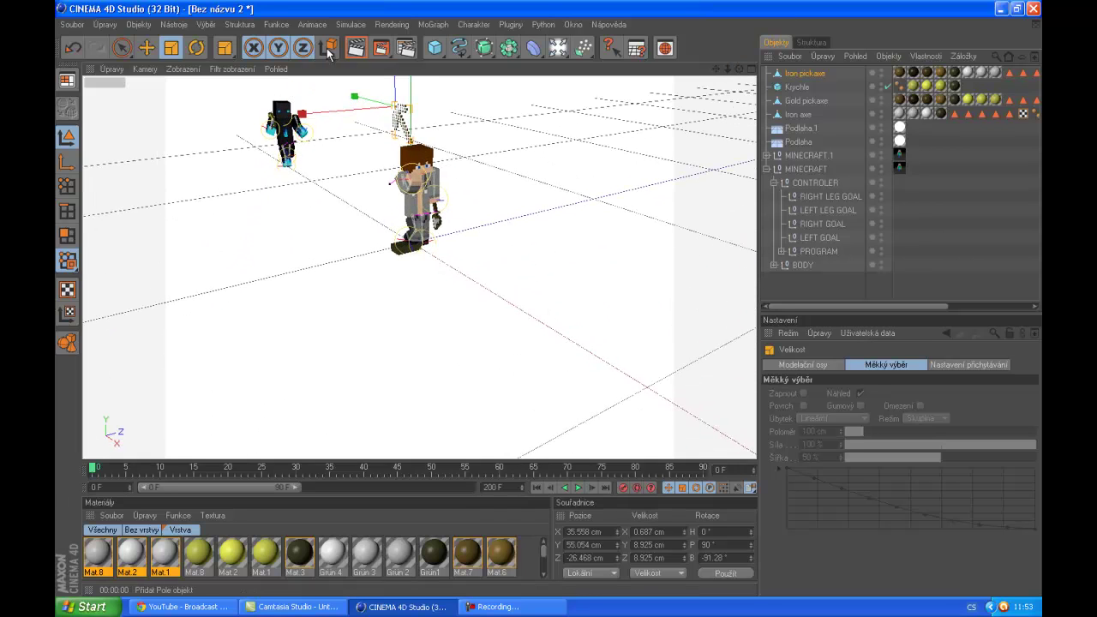
pyautogui.click(155, 45)
pyautogui.moveTo(355, 112); pyautogui.dragTo(406, 94)
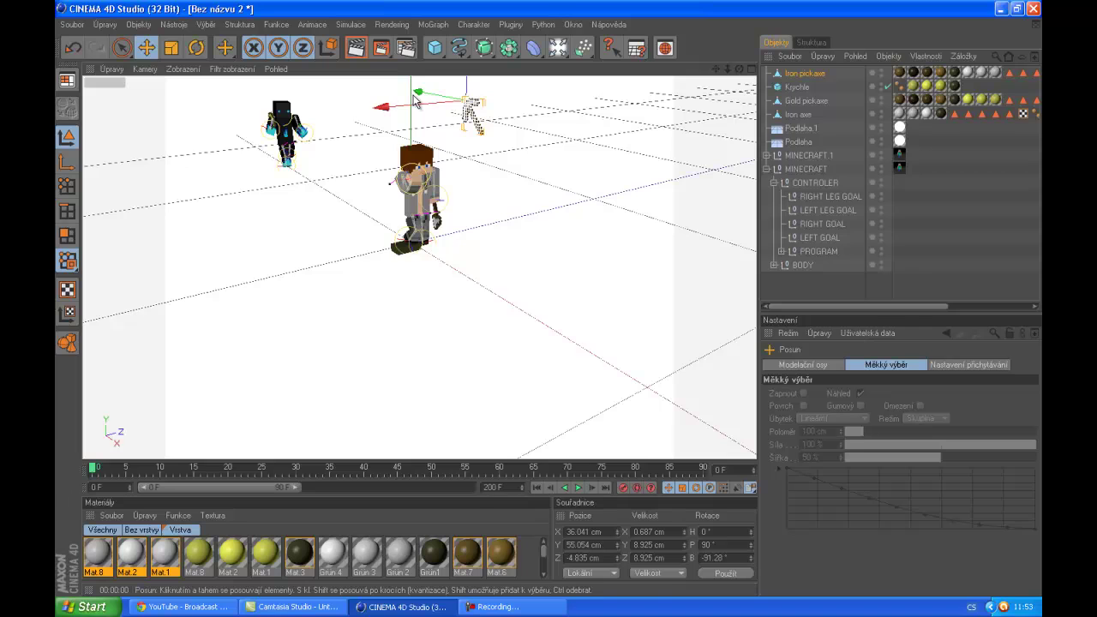
pyautogui.moveTo(470, 81); pyautogui.dragTo(388, 118)
pyautogui.moveTo(743, 69); pyautogui.dragTo(498, 221)
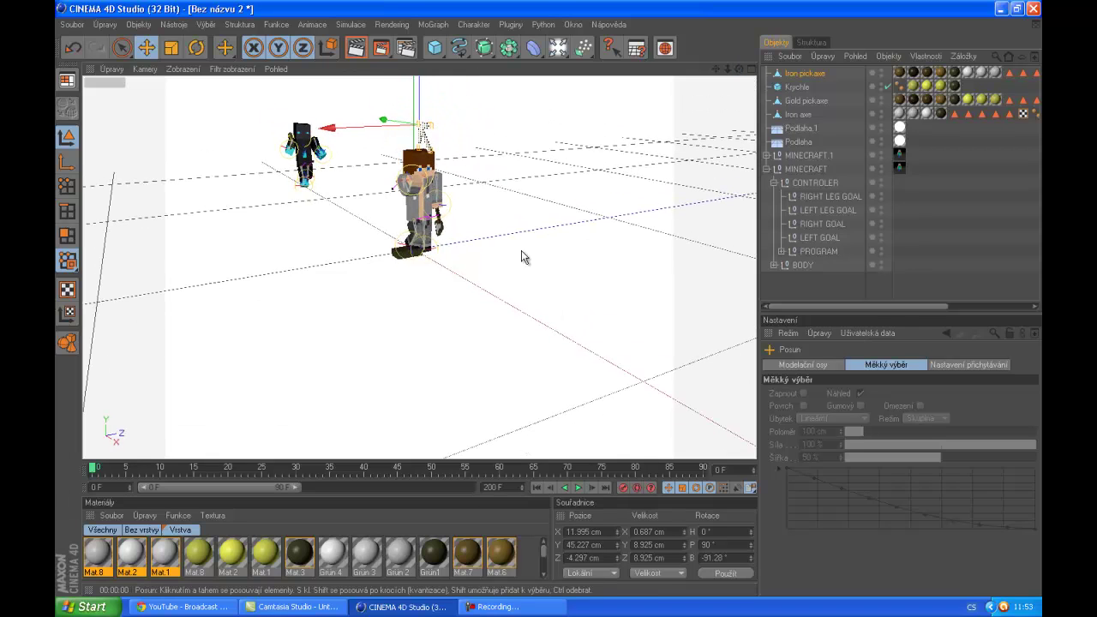
pyautogui.click(828, 7)
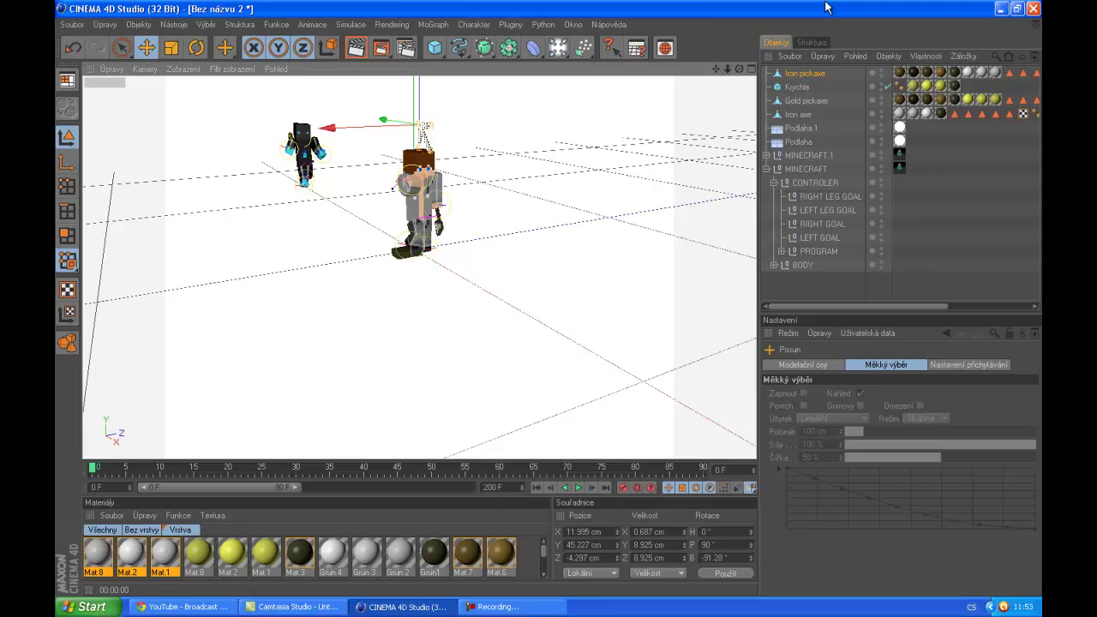
# - Bring the Iron pickaxe down to the character's raised right hand, at about X 2.9, Y 35.4, Z -5.3 cm
pyautogui.scroll(5, 395, 187)
pyautogui.scroll(-3, 394, 187)
pyautogui.scroll(-5, 548, 304)
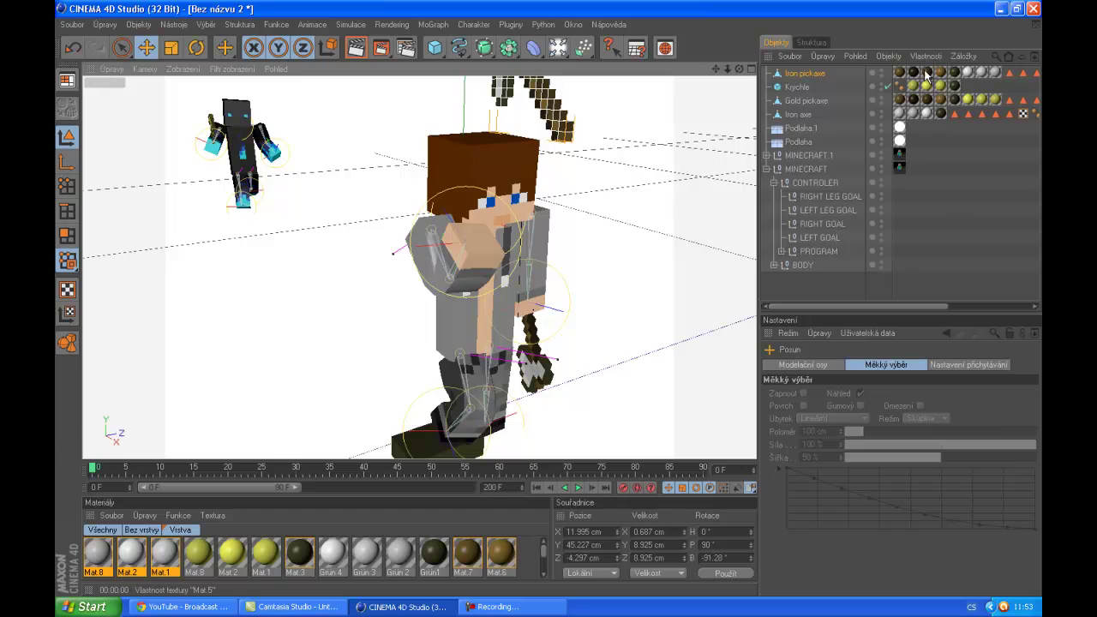
pyautogui.moveTo(717, 70); pyautogui.dragTo(598, 174)
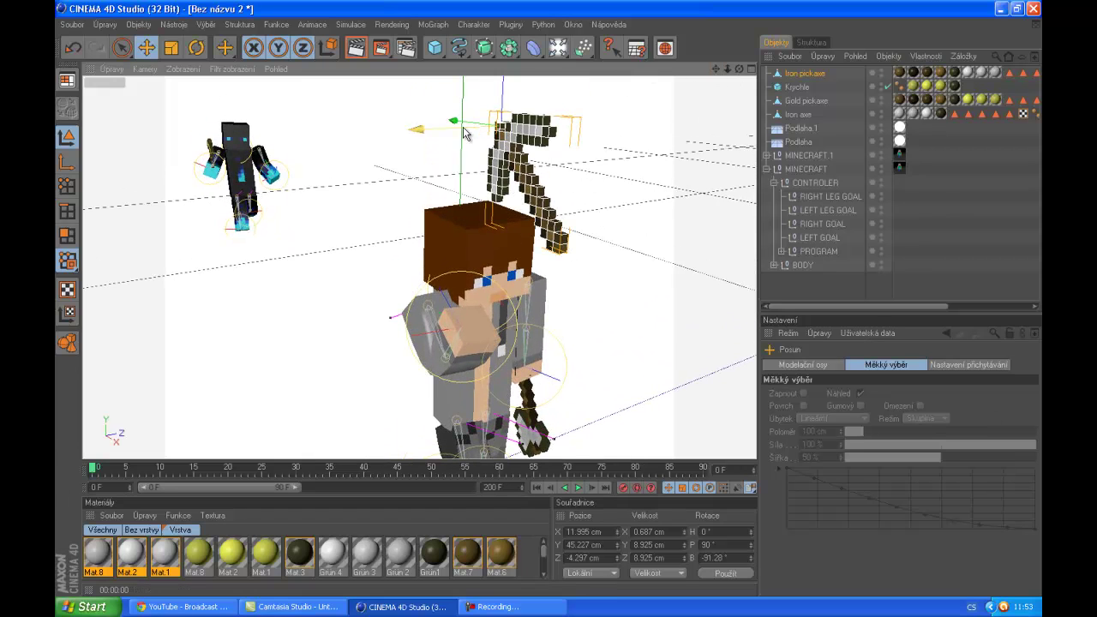
pyautogui.moveTo(463, 133); pyautogui.dragTo(550, 302)
pyautogui.moveTo(395, 321); pyautogui.dragTo(549, 306)
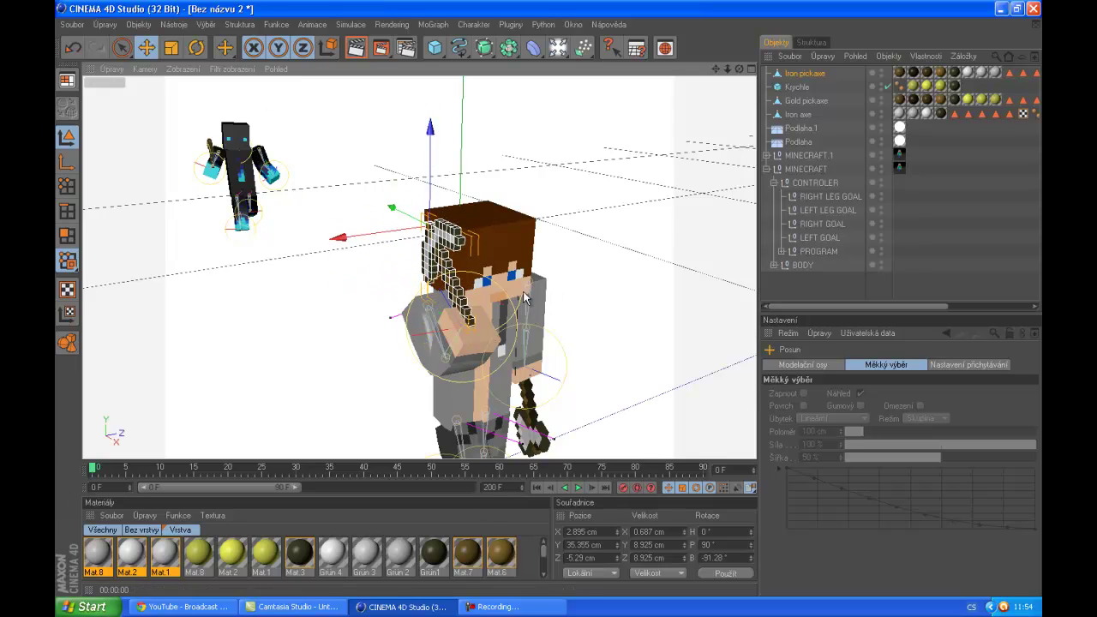
# - Scale the Iron pickaxe up to about 0.96 × 12.4 × 12.4 cm and move it to about X 0.4, Y 36.3, Z -5.2 cm
pyautogui.press('t')
pyautogui.moveTo(413, 243); pyautogui.dragTo(411, 245)
pyautogui.moveTo(552, 306)
pyautogui.mouseDown()
pyautogui.moveTo(564, 308)
pyautogui.moveTo(551, 304)
pyautogui.mouseUp()
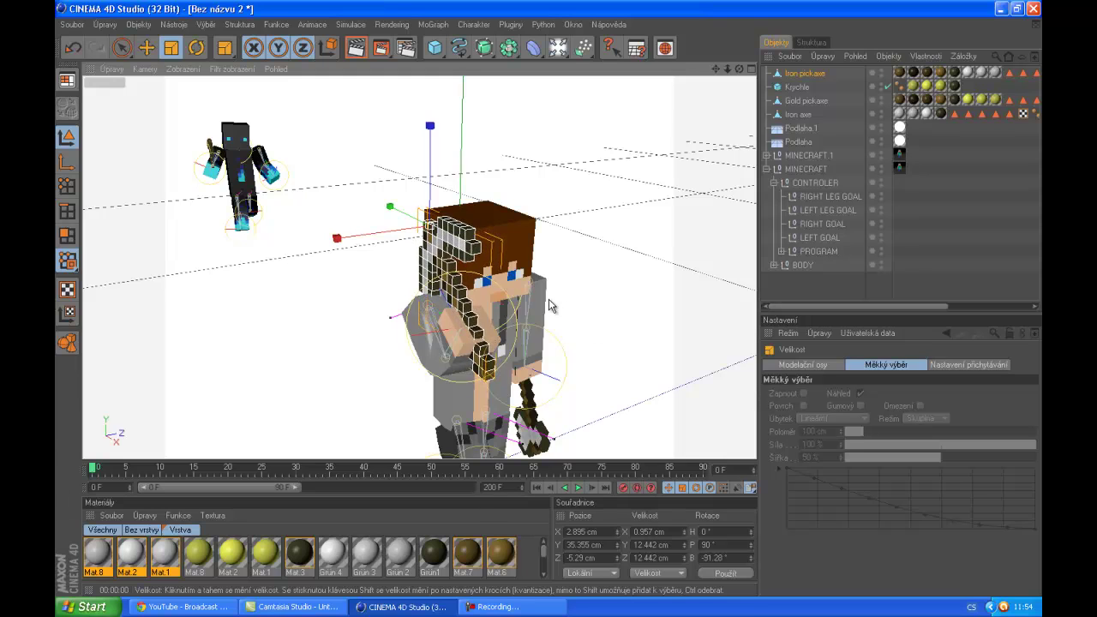
pyautogui.click(147, 48)
pyautogui.moveTo(403, 208); pyautogui.dragTo(396, 205)
pyautogui.moveTo(549, 302); pyautogui.dragTo(551, 303)
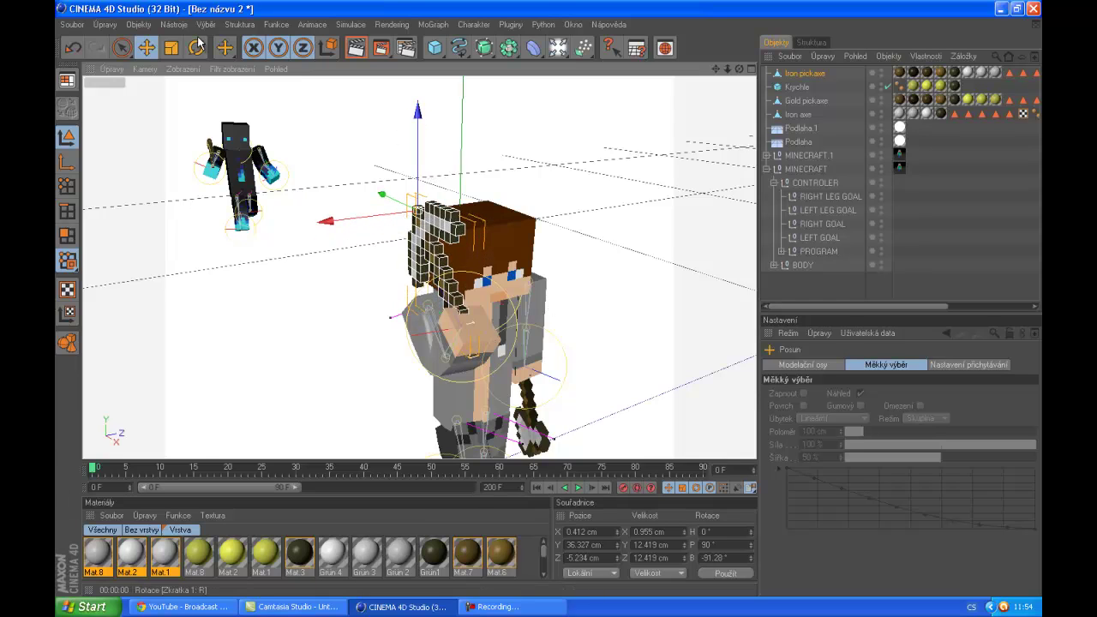
# - Rotate the Iron pickaxe to about H 88.7°, P 71°, B -180° and move it to about X -0.75, Y 33.9, Z -5.4 cm
pyautogui.press('r')
pyautogui.moveTo(427, 164); pyautogui.dragTo(397, 171)
pyautogui.click(146, 47)
pyautogui.moveTo(336, 260); pyautogui.dragTo(384, 275)
pyautogui.moveTo(403, 208); pyautogui.dragTo(429, 194)
pyautogui.press('r')
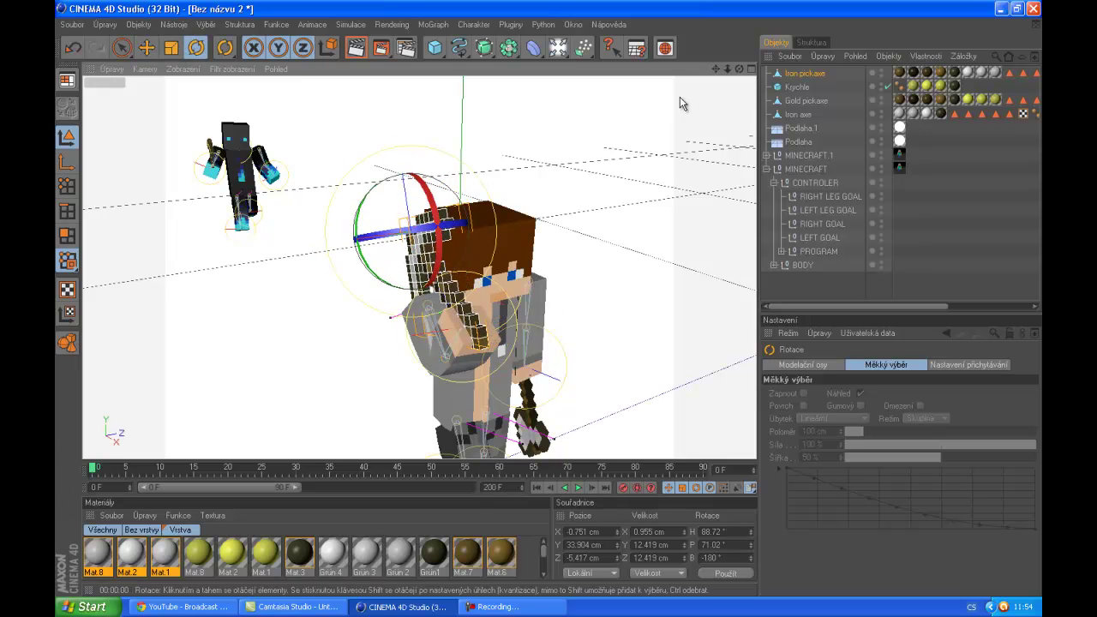
# - Render the perspective view to preview both characters in front of the white floors
pyautogui.moveTo(739, 69); pyautogui.dragTo(549, 300)
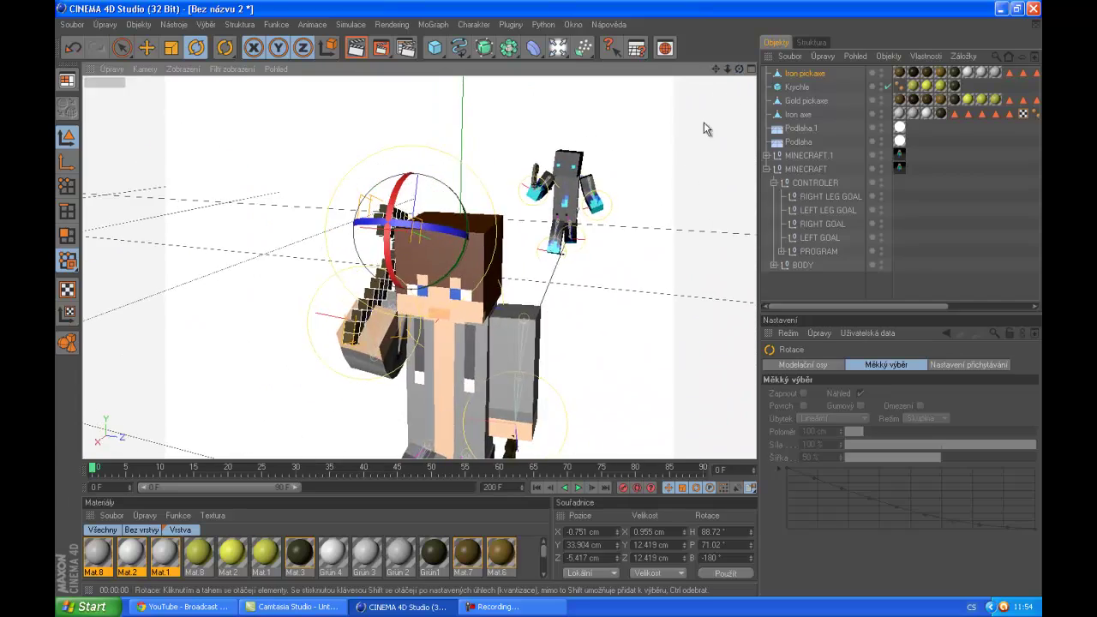
pyautogui.scroll(-5, 686, 128)
pyautogui.moveTo(739, 69); pyautogui.dragTo(576, 338)
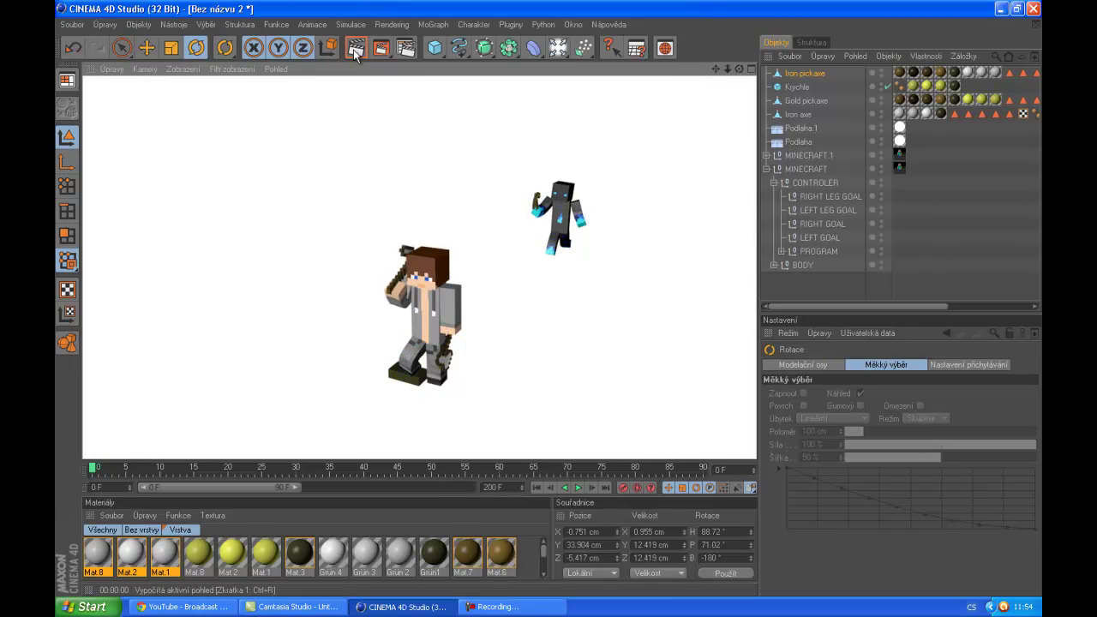
pyautogui.click(701, 209)
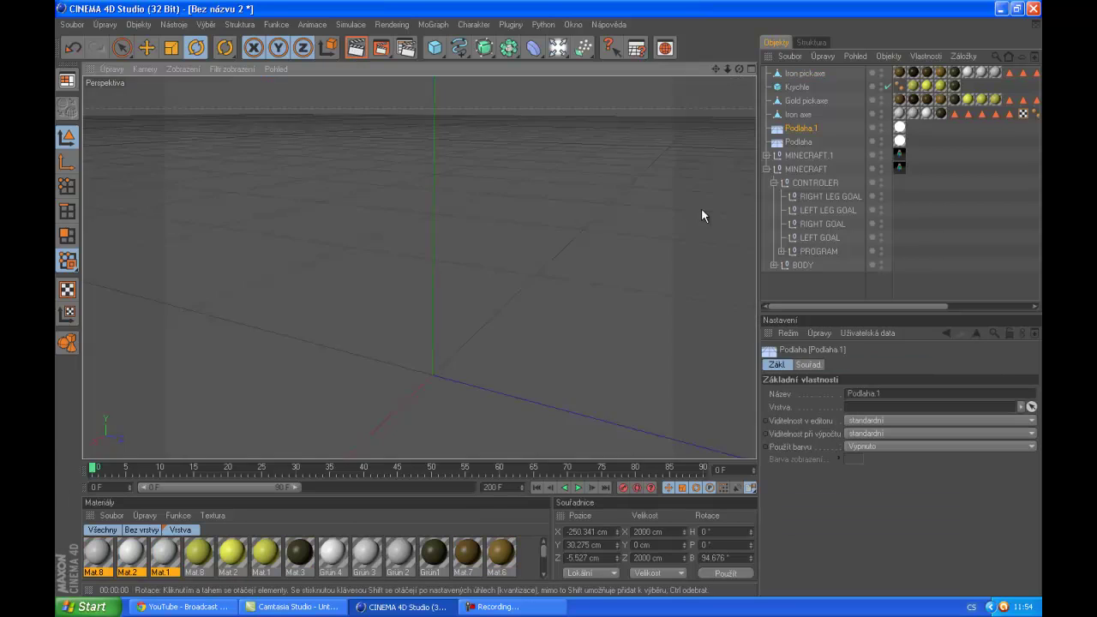
# - Set the luminance colour of the Nový material to dark green, R 0, G 123, B 26
pyautogui.moveTo(742, 74); pyautogui.dragTo(549, 300)
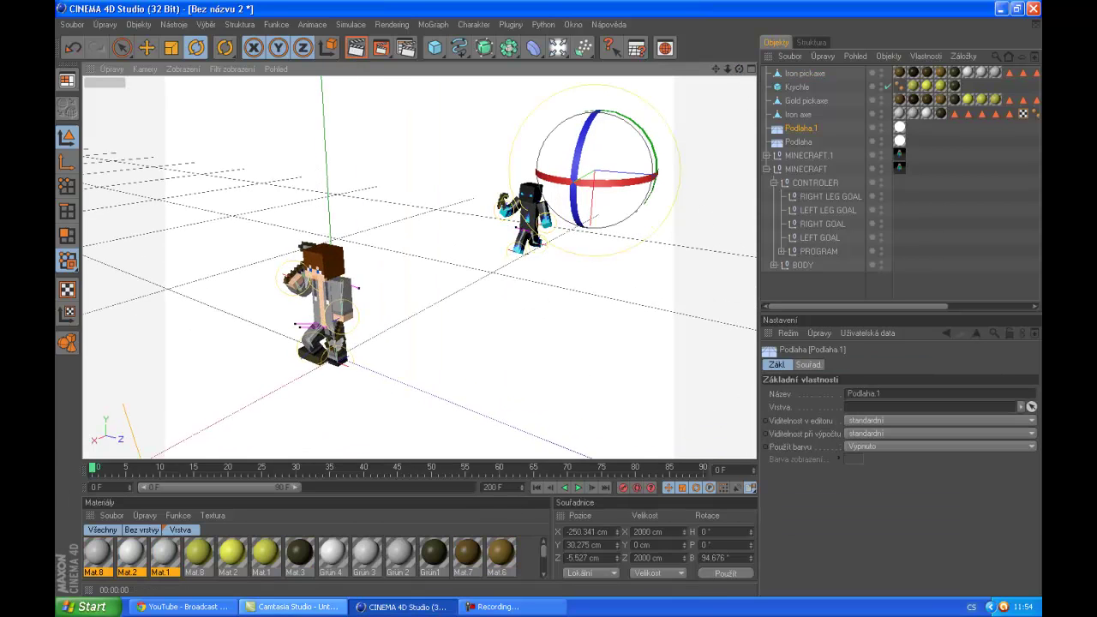
pyautogui.scroll(-3, 545, 582)
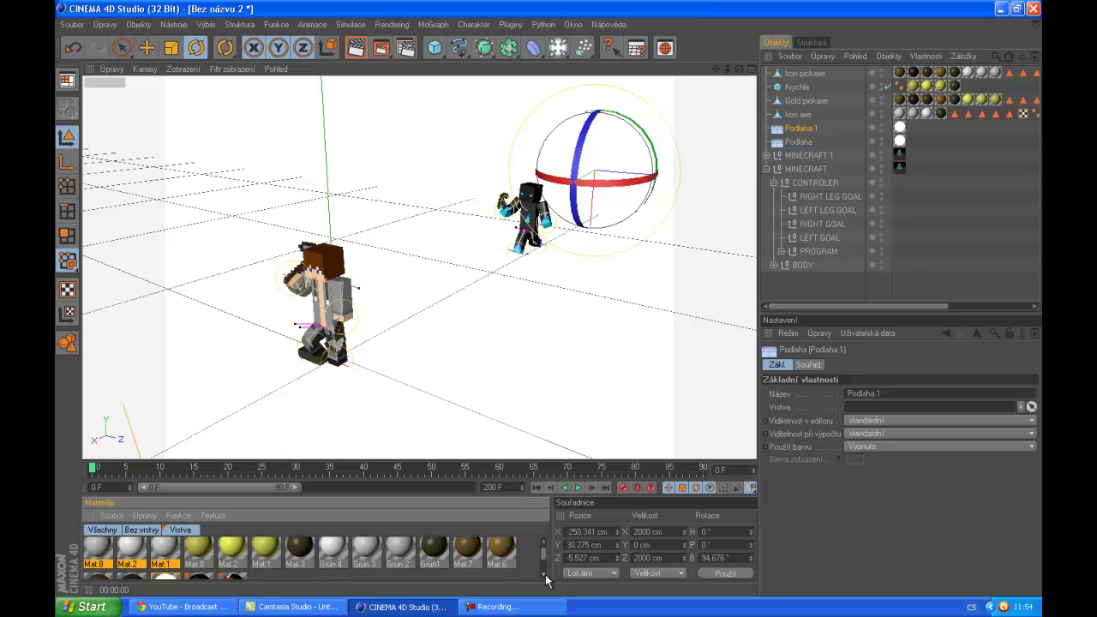
pyautogui.click(153, 555)
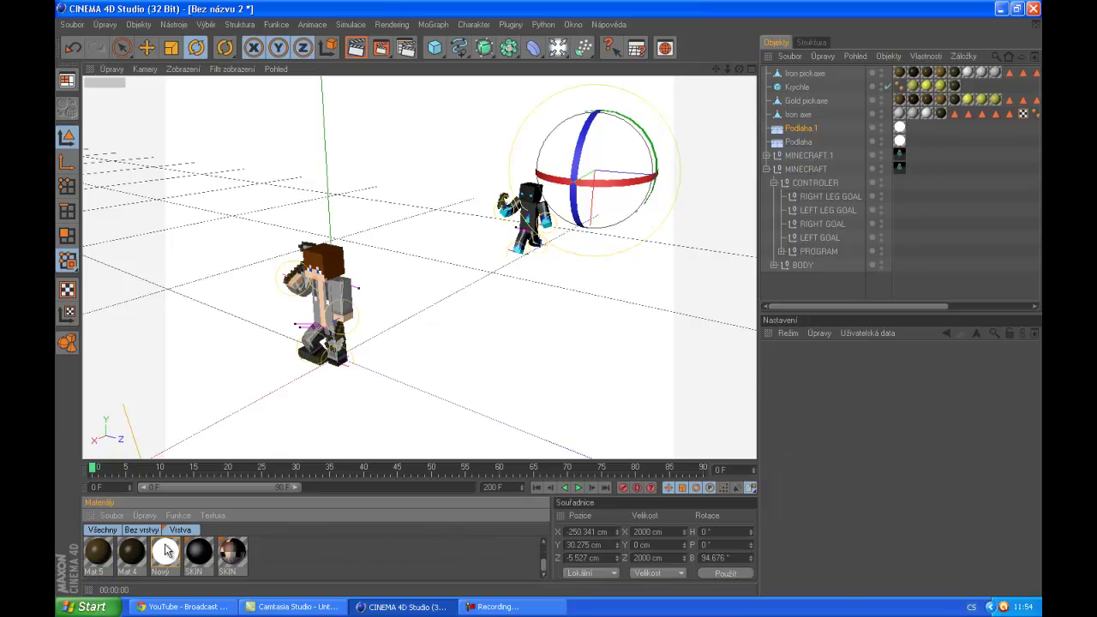
pyautogui.doubleClick(166, 551)
pyautogui.click(336, 261)
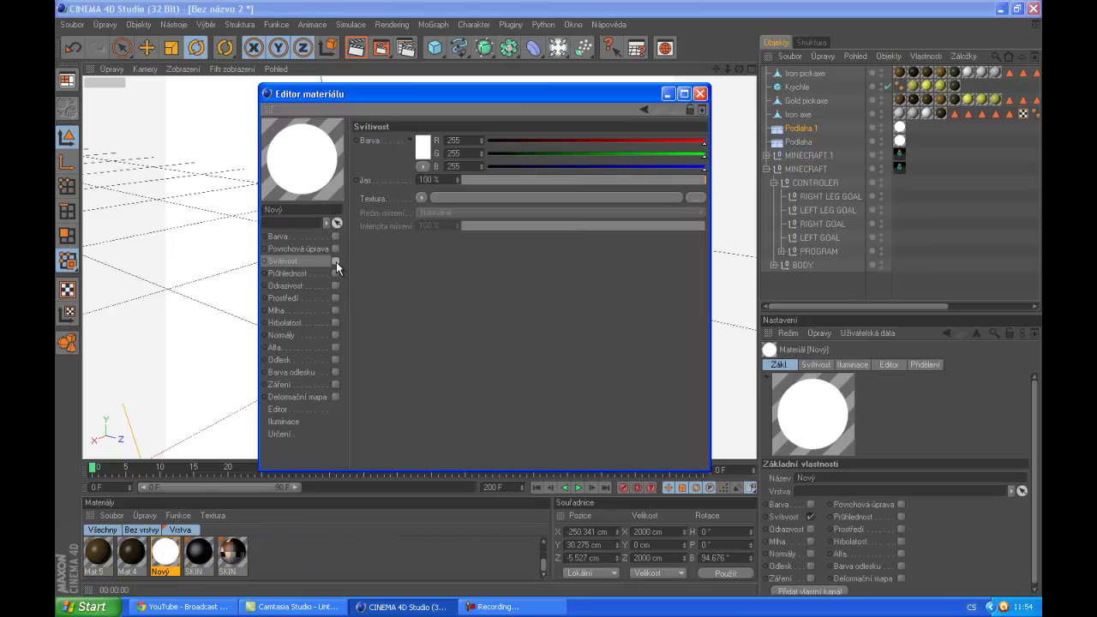
pyautogui.click(336, 261)
pyautogui.click(424, 147)
pyautogui.moveTo(429, 149)
pyautogui.mouseDown()
pyautogui.moveTo(414, 142)
pyautogui.moveTo(437, 144)
pyautogui.mouseUp()
pyautogui.click(442, 98)
pyautogui.click(421, 130)
pyautogui.click(399, 215)
pyautogui.click(701, 94)
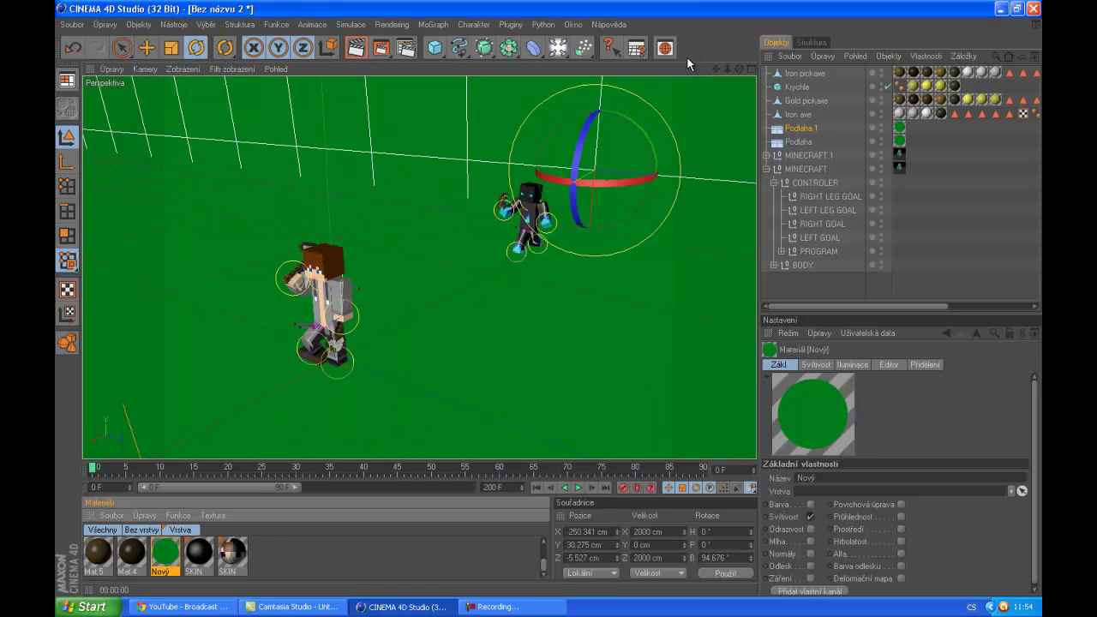
# - Render the view to preview the characters against the green background
pyautogui.moveTo(738, 70); pyautogui.dragTo(548, 298)
pyautogui.click(357, 50)
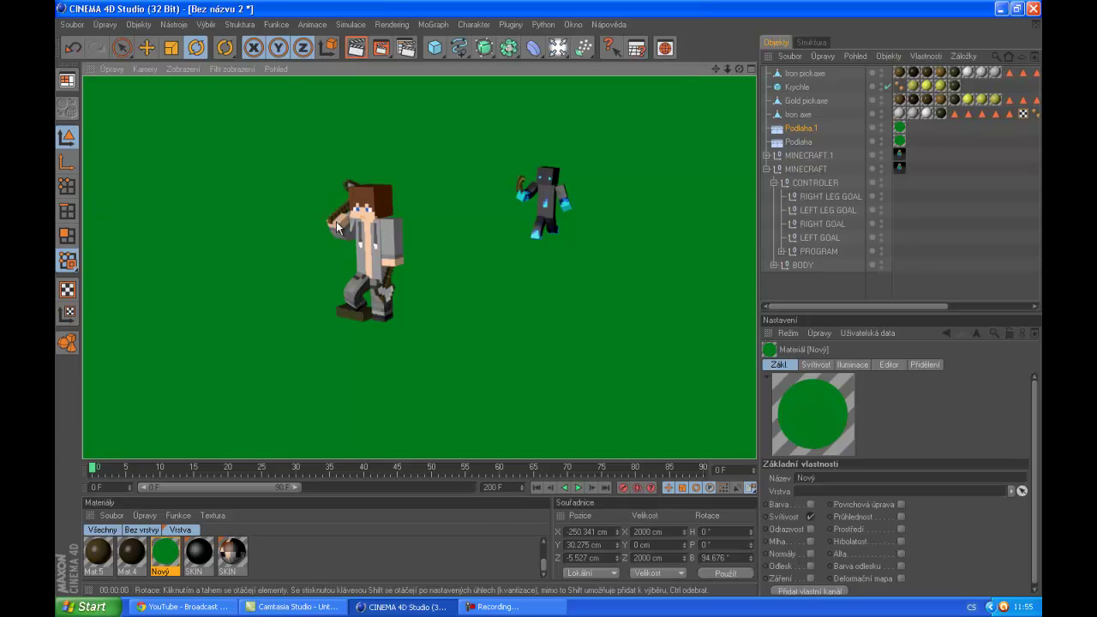
pyautogui.moveTo(433, 139); pyautogui.dragTo(426, 148)
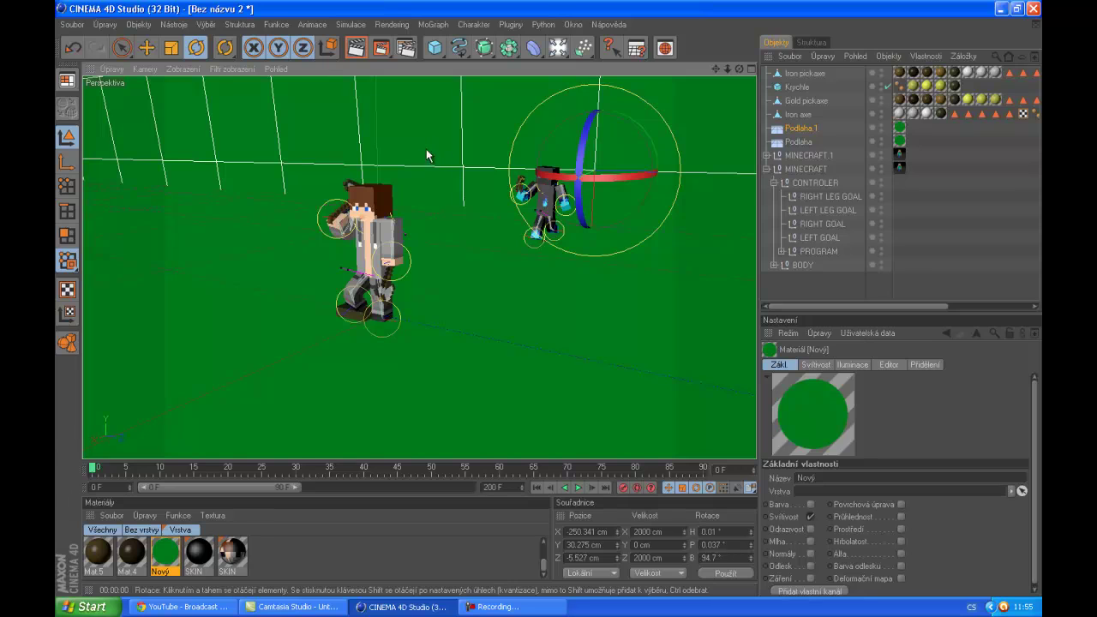
pyautogui.click(796, 129)
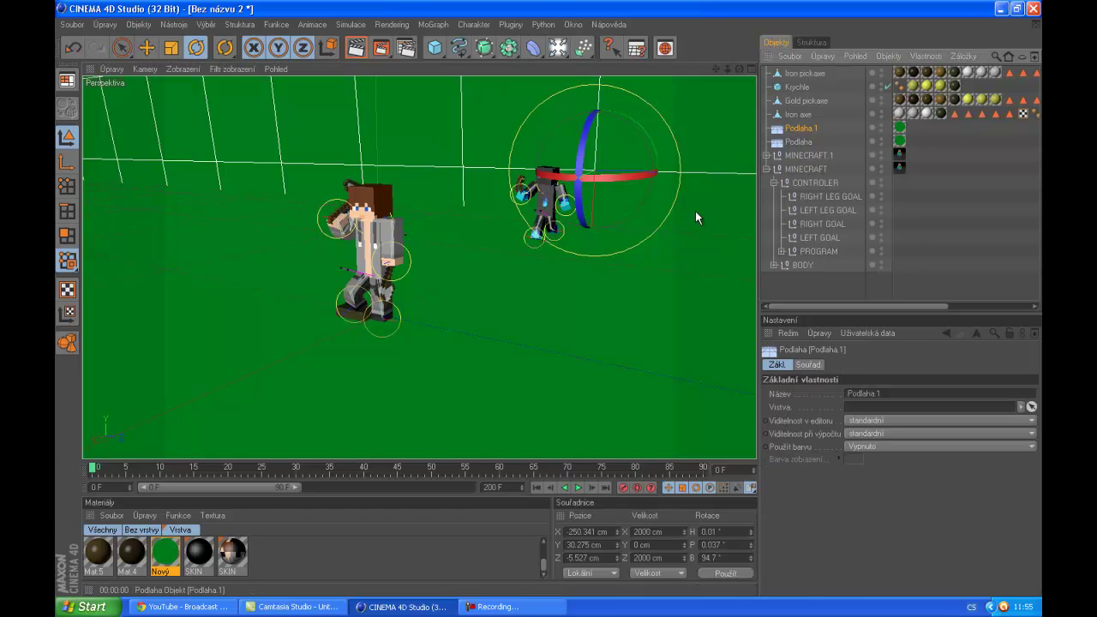
# - Enable the Colour channel (Barva) of the Nový material and disable its Luminance channel (Svítivost)
pyautogui.doubleClick(171, 559)
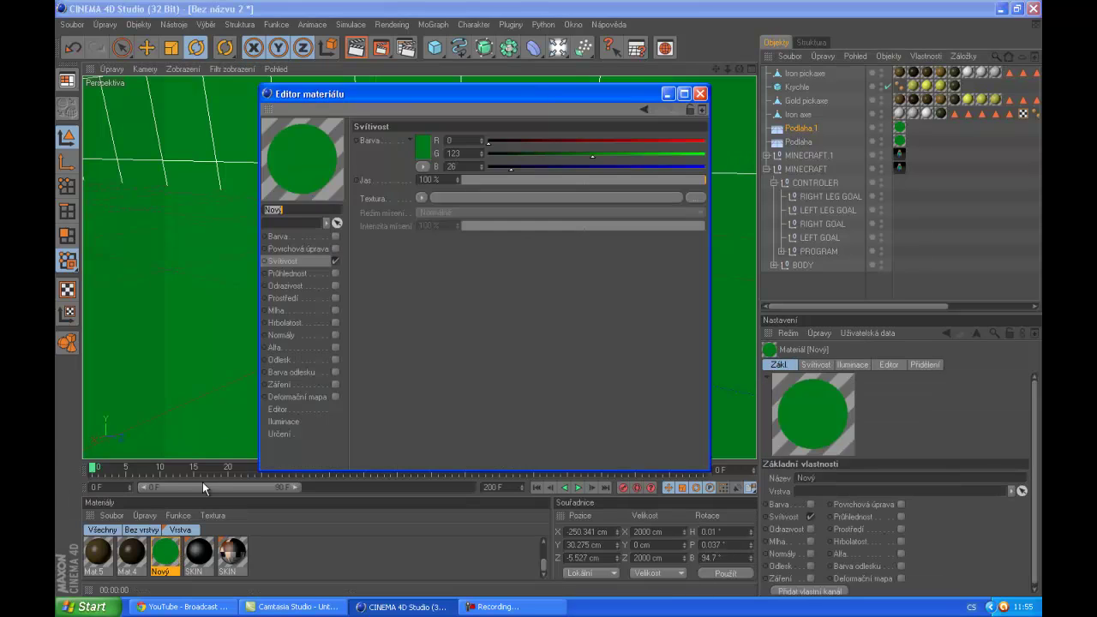
pyautogui.click(335, 236)
pyautogui.click(336, 261)
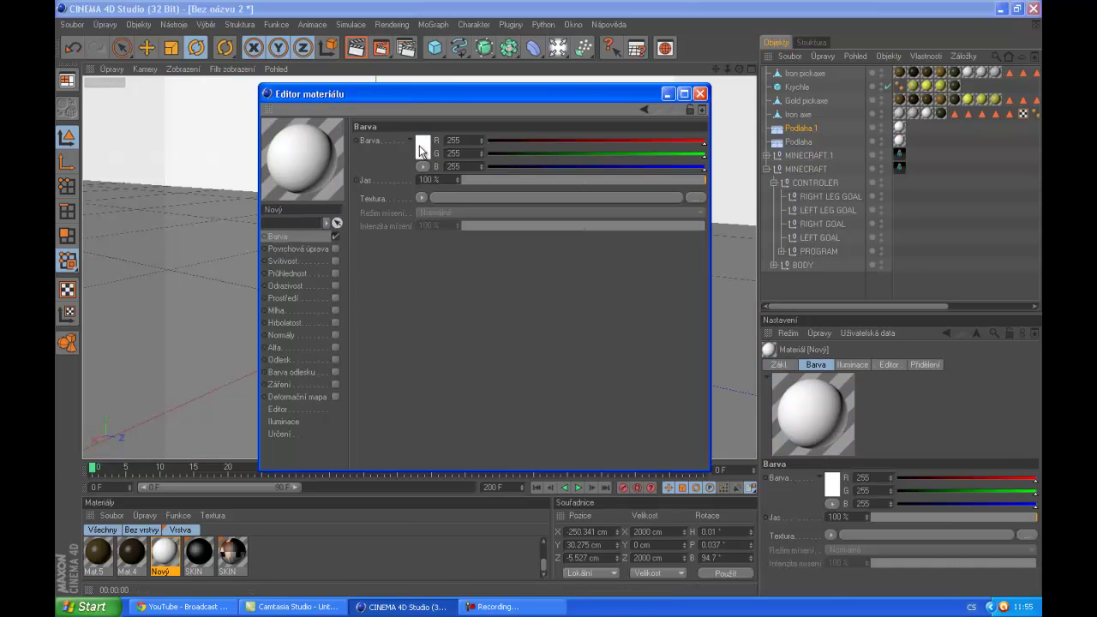
# - Set the Nový material's colour to yellow-green, R 191, G 255, B 0, and render a preview of the view
pyautogui.click(421, 146)
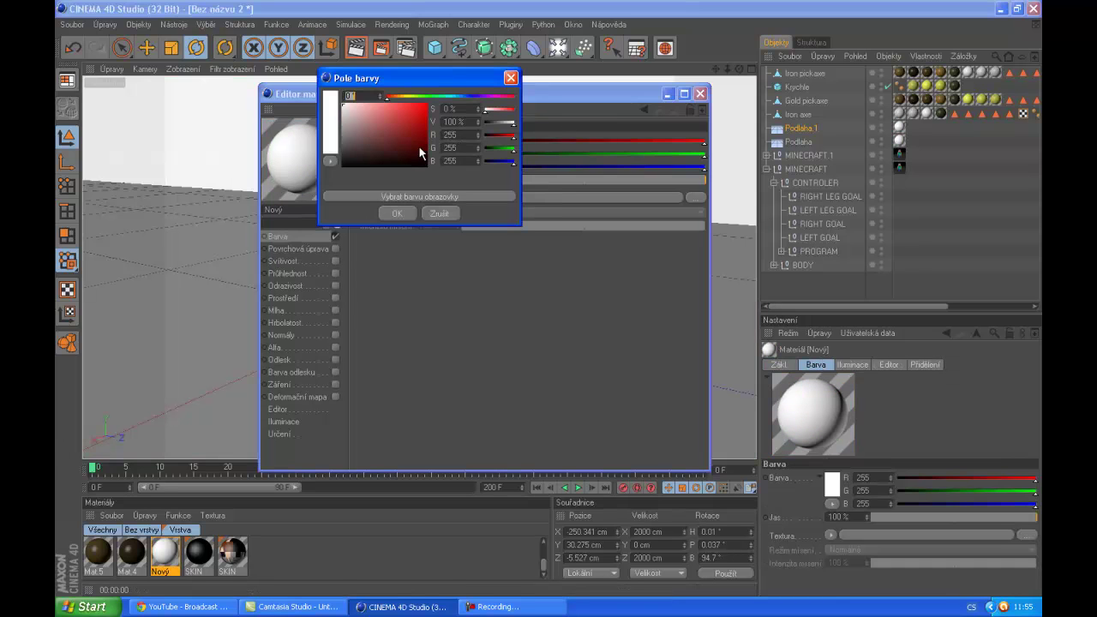
pyautogui.click(424, 113)
pyautogui.moveTo(415, 96); pyautogui.dragTo(414, 96)
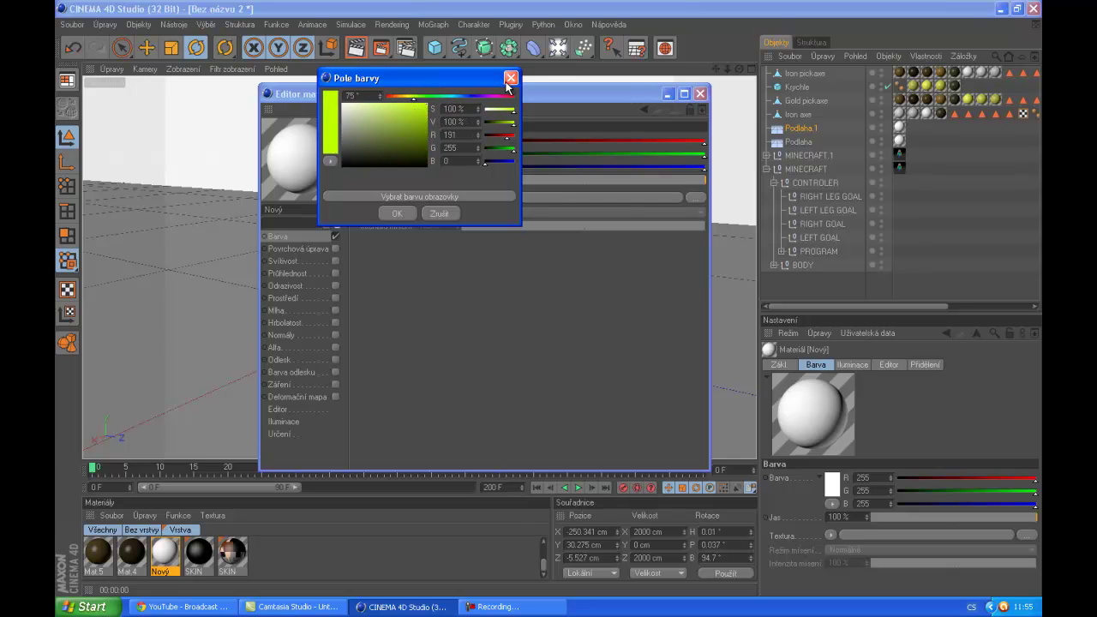
pyautogui.click(397, 213)
pyautogui.click(699, 94)
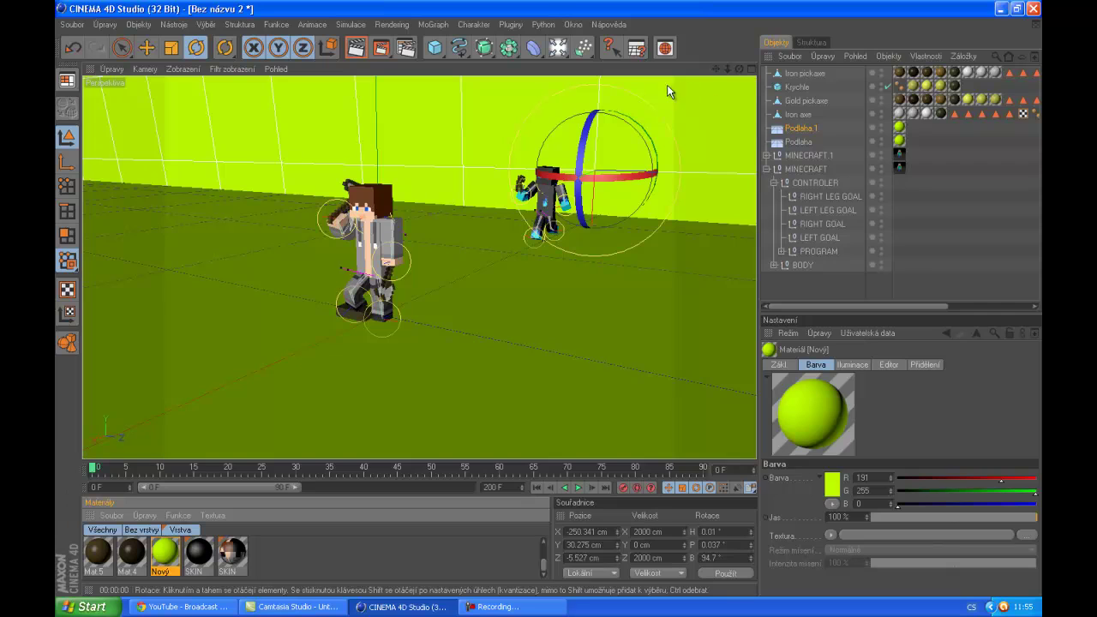
pyautogui.click(352, 52)
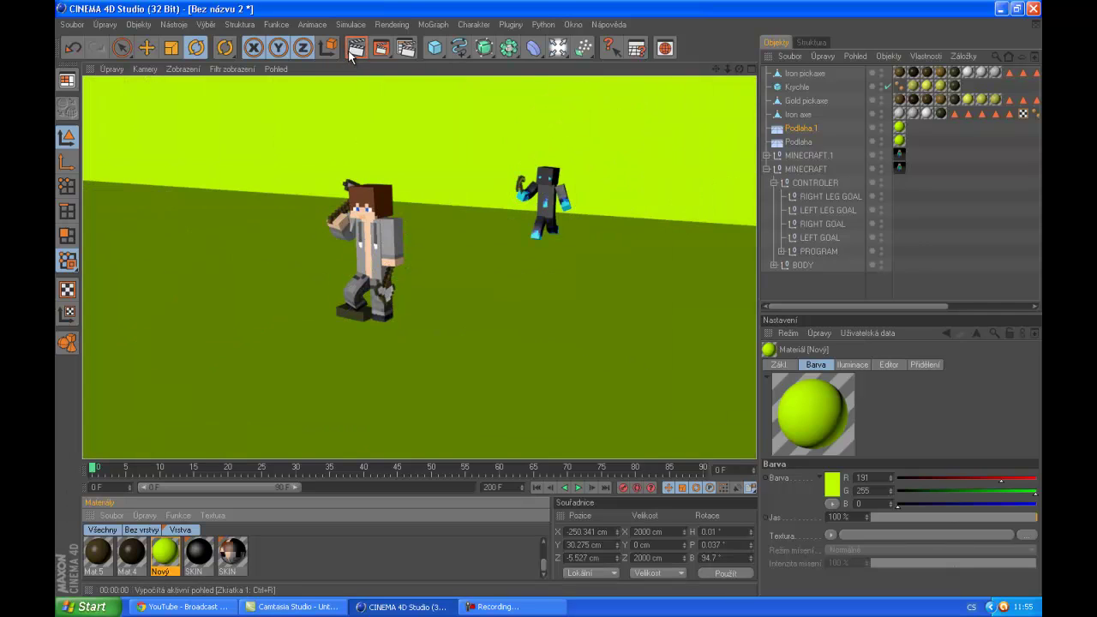
pyautogui.click(627, 250)
# - Set the Nový material's colour to white, R 255, G 255, B 255, and render a preview of the view
pyautogui.doubleClick(171, 556)
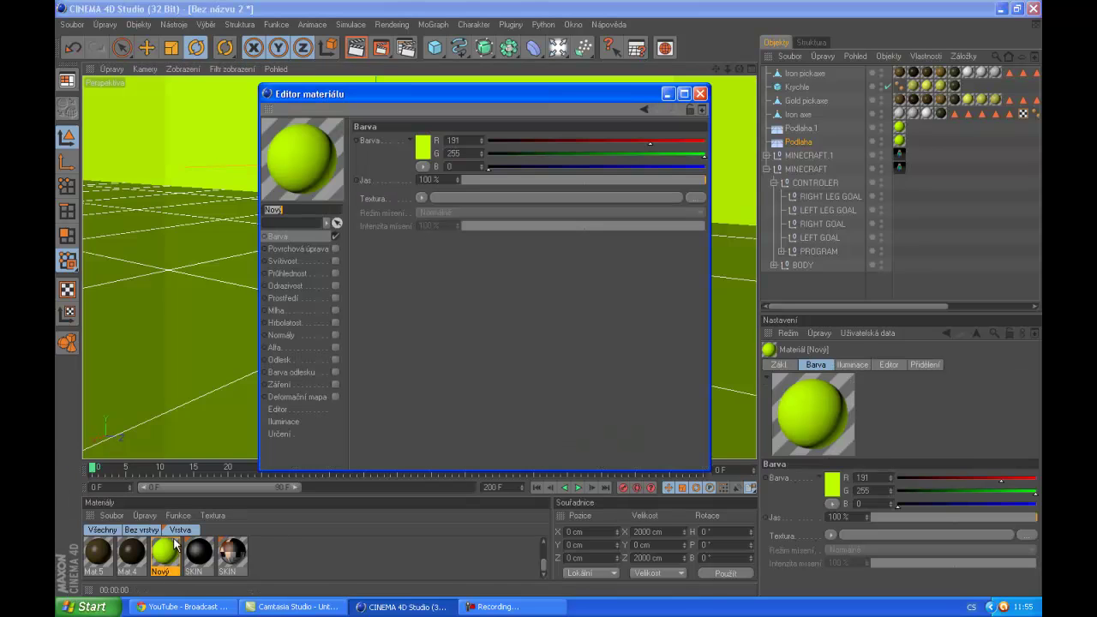
pyautogui.click(428, 147)
pyautogui.moveTo(368, 125); pyautogui.dragTo(338, 96)
pyautogui.click(407, 214)
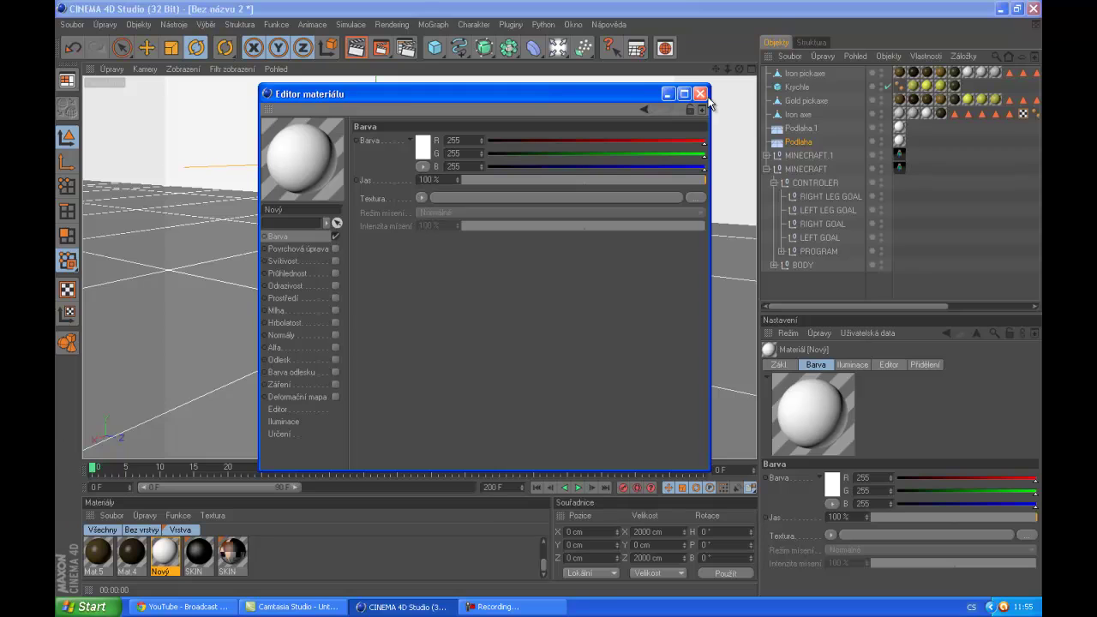
pyautogui.click(702, 93)
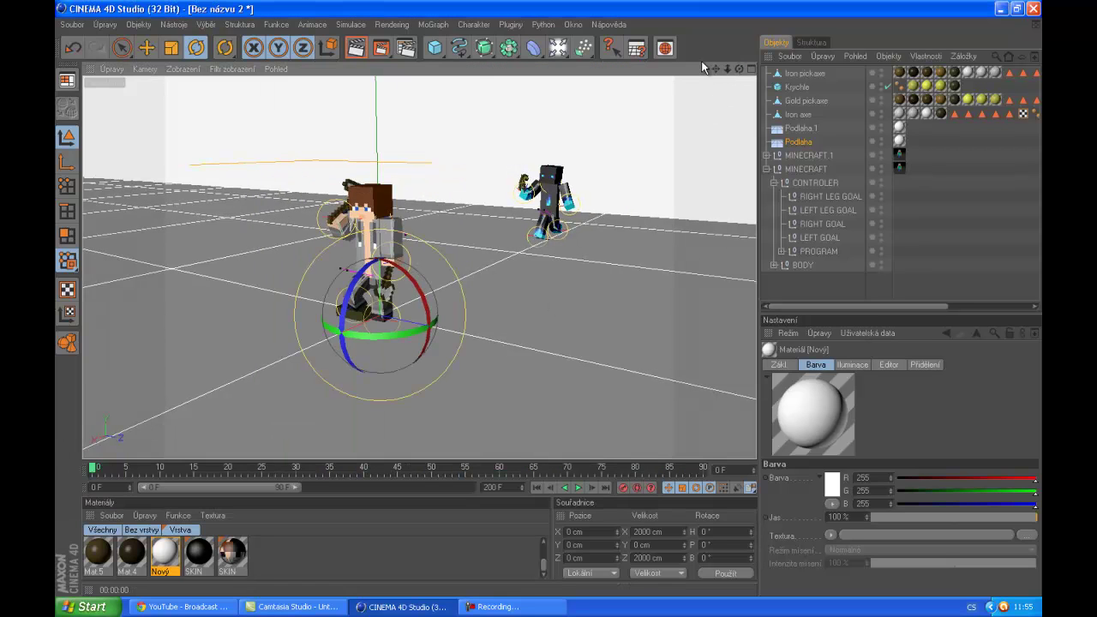
pyautogui.click(356, 48)
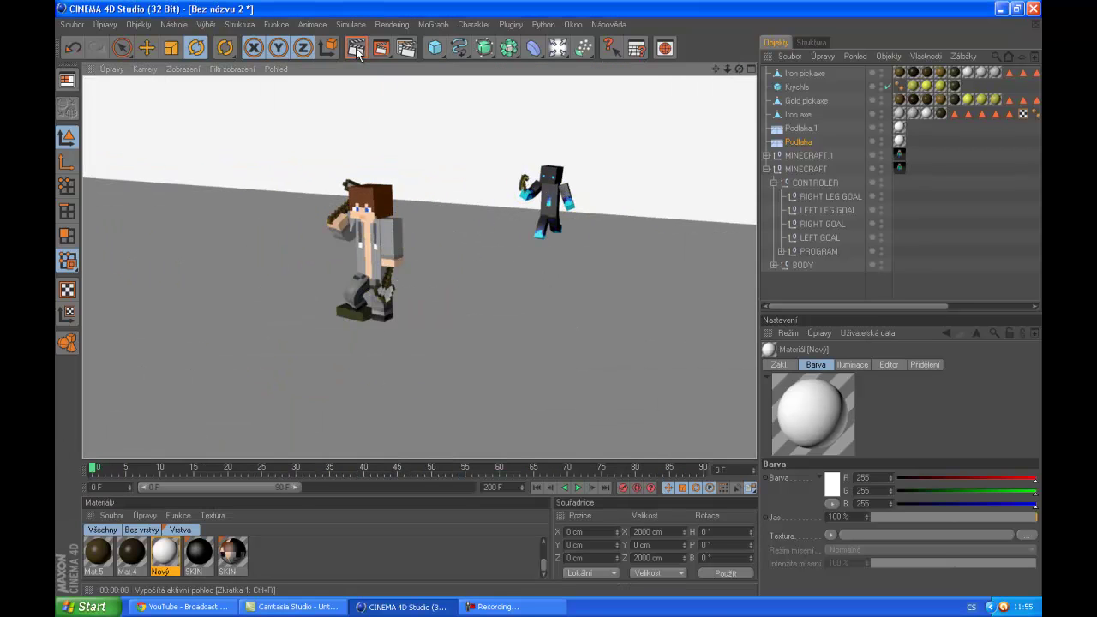
pyautogui.click(455, 97)
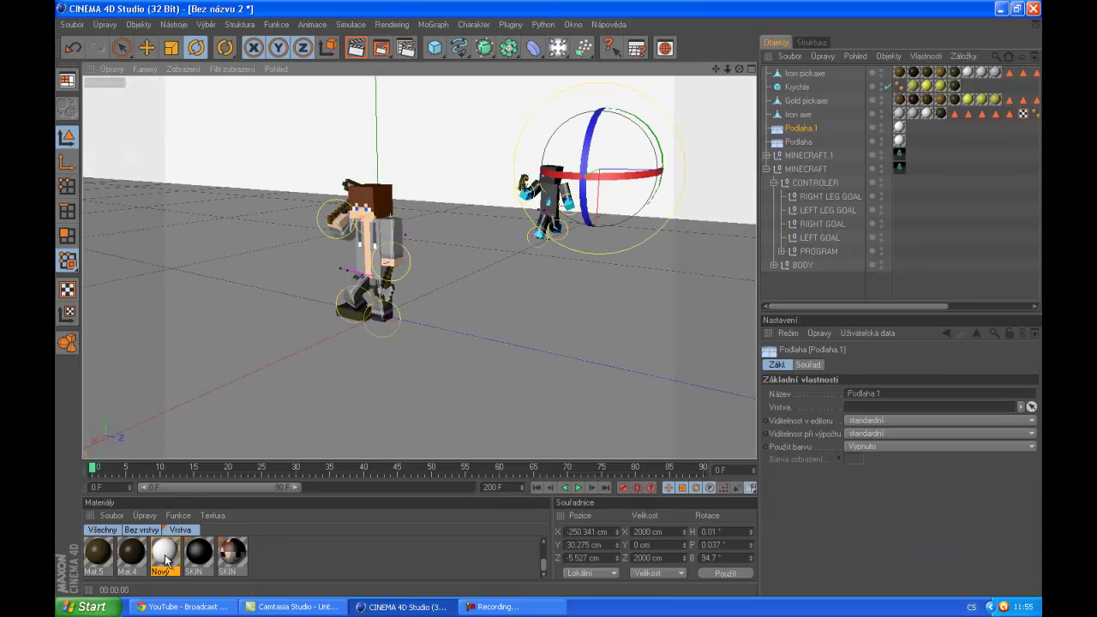
# - Set the Nový material's colour to red, R 255, G 0, B 0, and render a preview of the view
pyautogui.doubleClick(166, 556)
pyautogui.click(427, 148)
pyautogui.moveTo(429, 146); pyautogui.dragTo(450, 91)
pyautogui.click(407, 213)
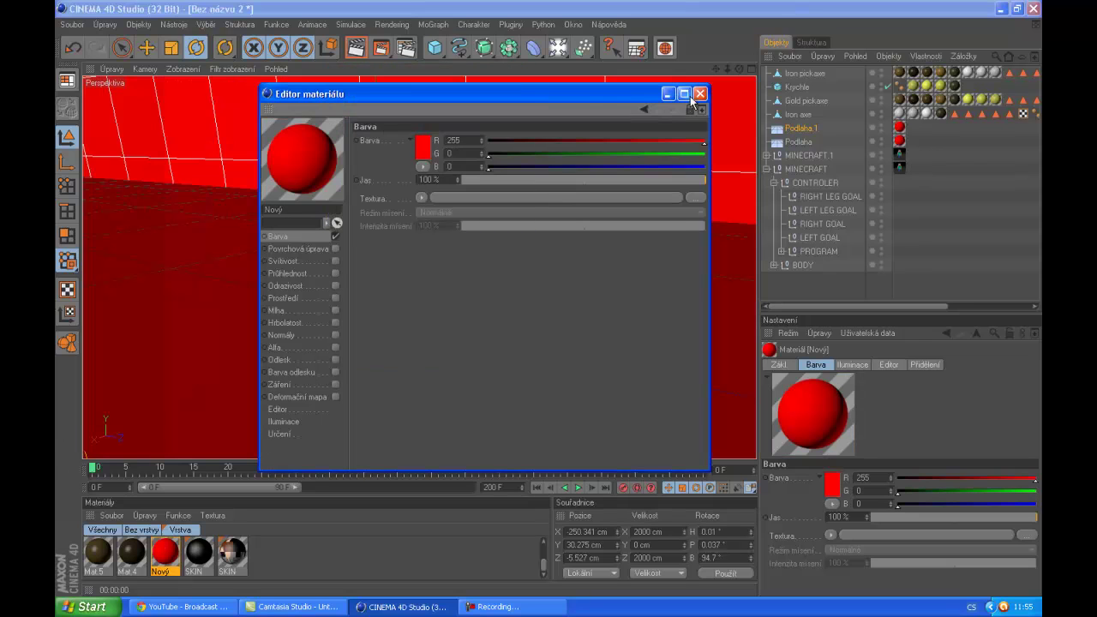
pyautogui.click(700, 93)
pyautogui.click(357, 48)
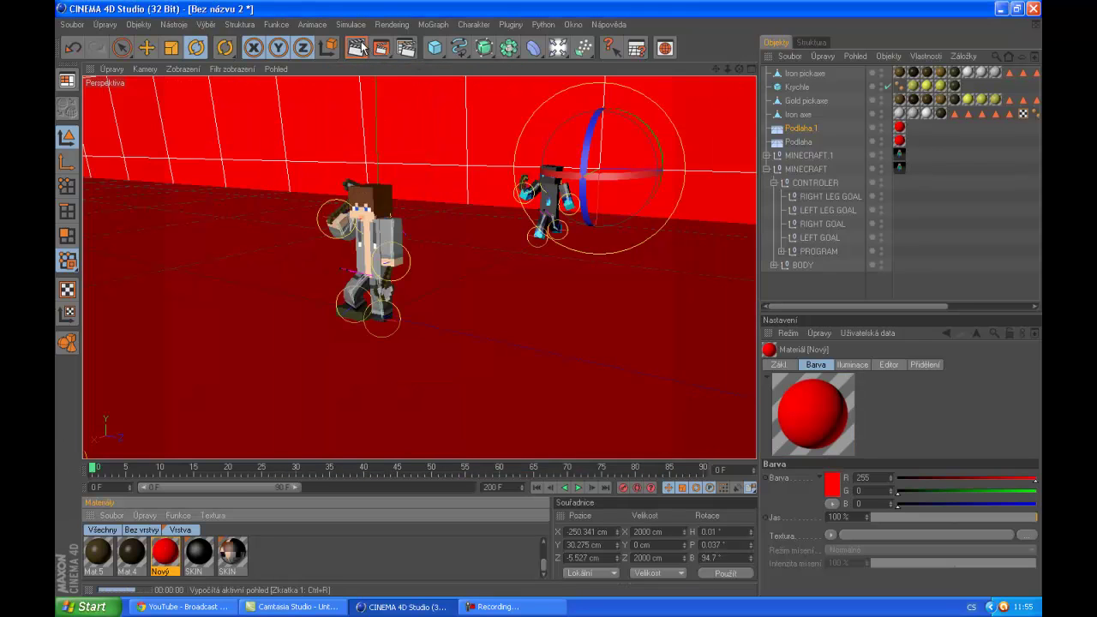
pyautogui.click(366, 155)
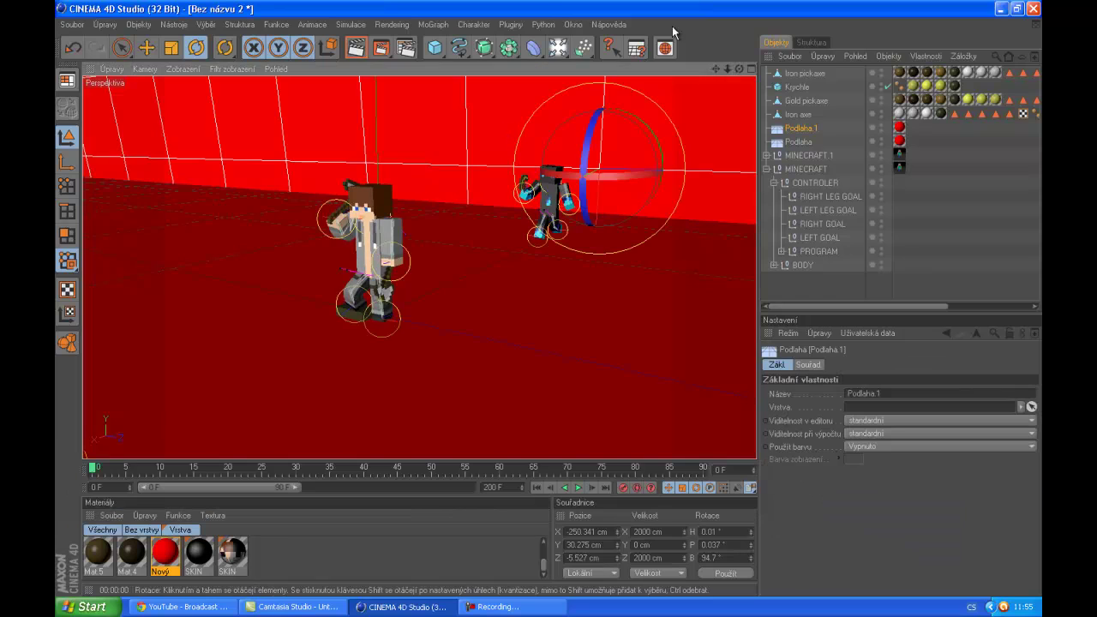
# - Add a round cone light aimed at H about 96.5° and placed at about X 173.2, Y 0, Z 19.6 cm
pyautogui.click(558, 48)
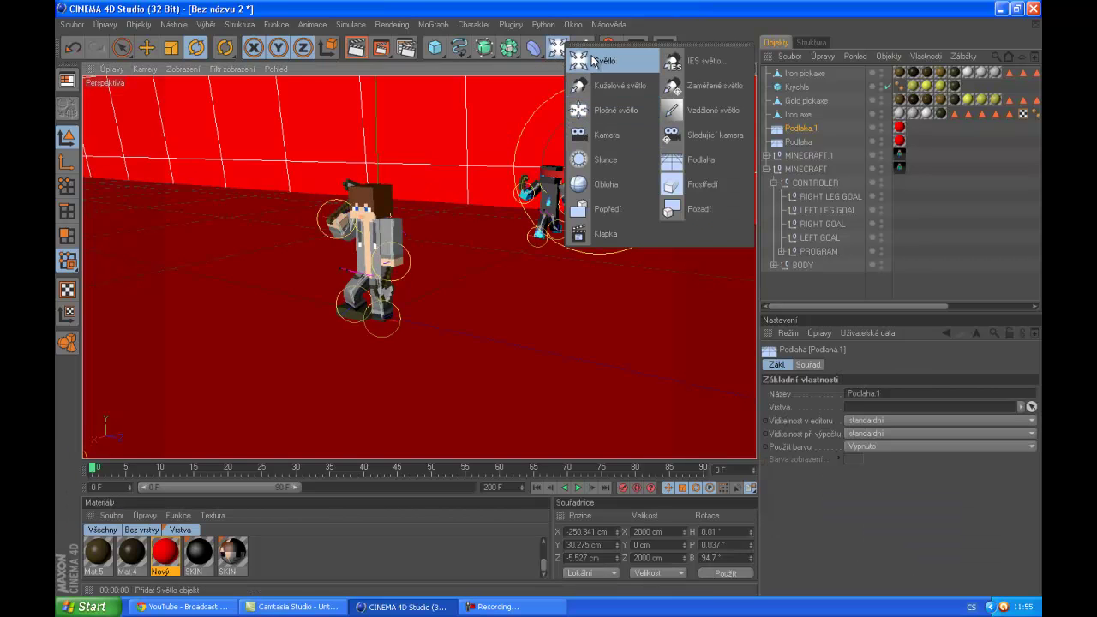
pyautogui.click(593, 61)
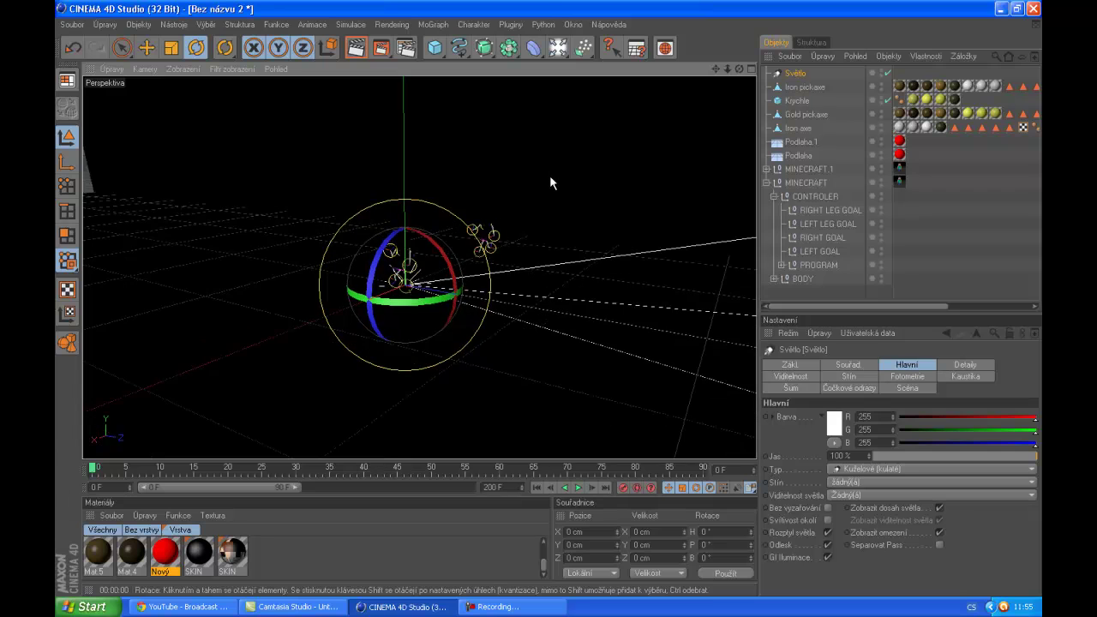
pyautogui.moveTo(435, 285); pyautogui.dragTo(439, 313)
pyautogui.click(147, 48)
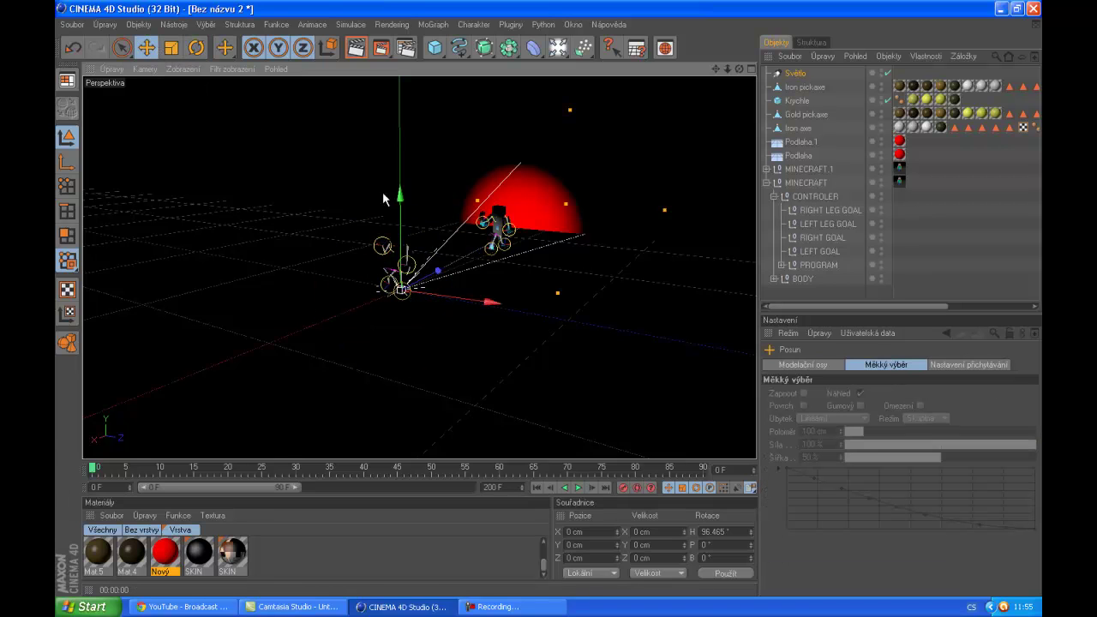
pyautogui.moveTo(437, 272); pyautogui.dragTo(556, 306)
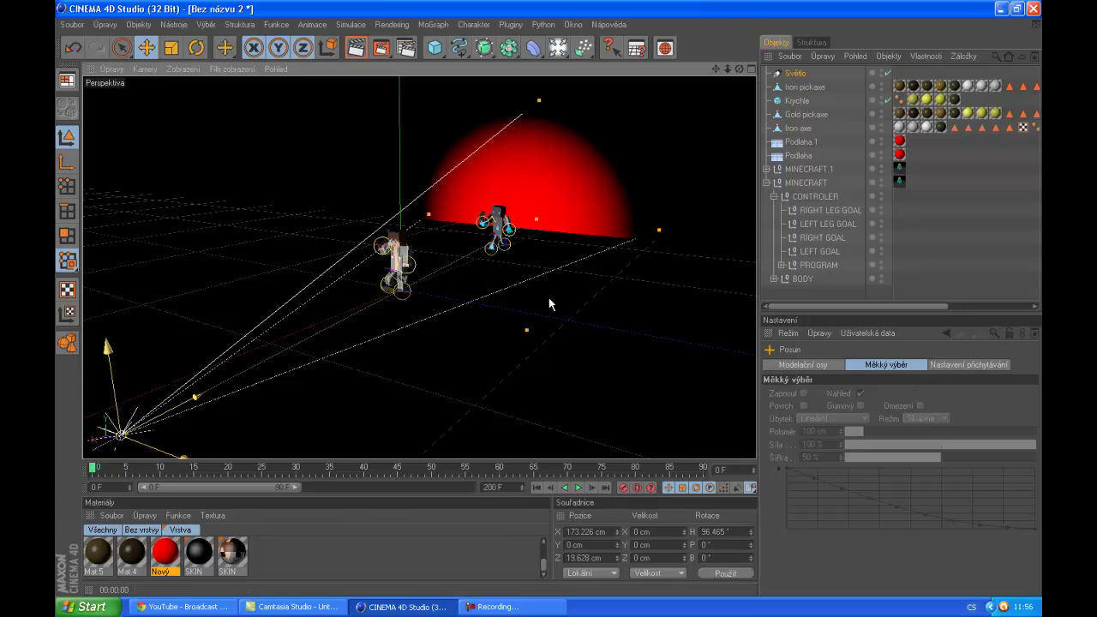
# - Set the cone light's visibility to inverse volumetric (Inverzně volumetrické) and widen its cone across the back wall
pyautogui.click(121, 437)
pyautogui.click(861, 497)
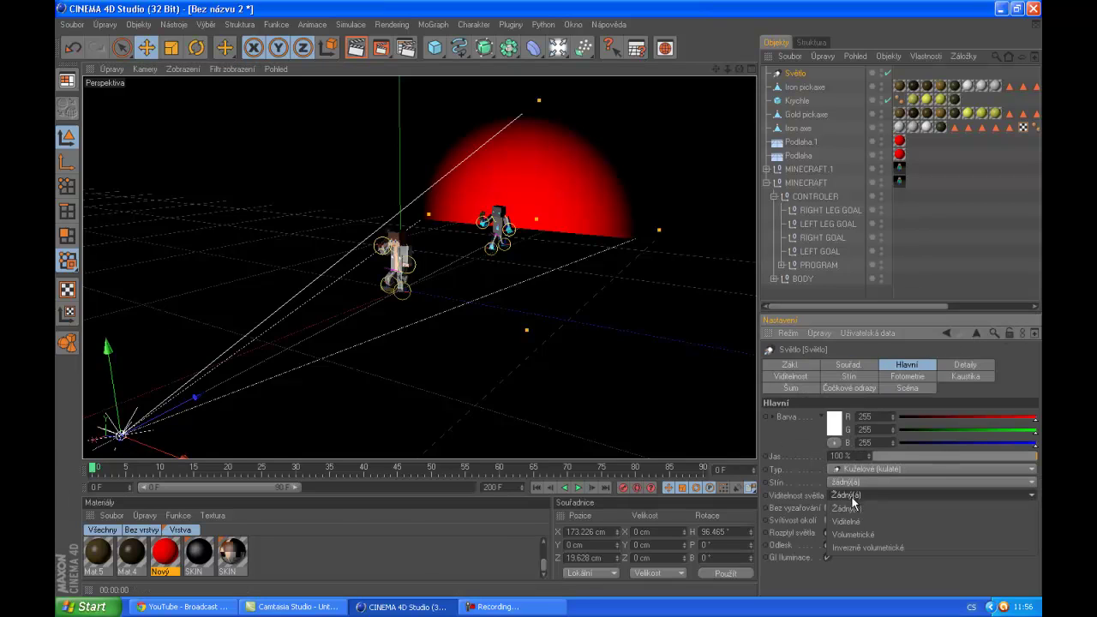
pyautogui.click(864, 548)
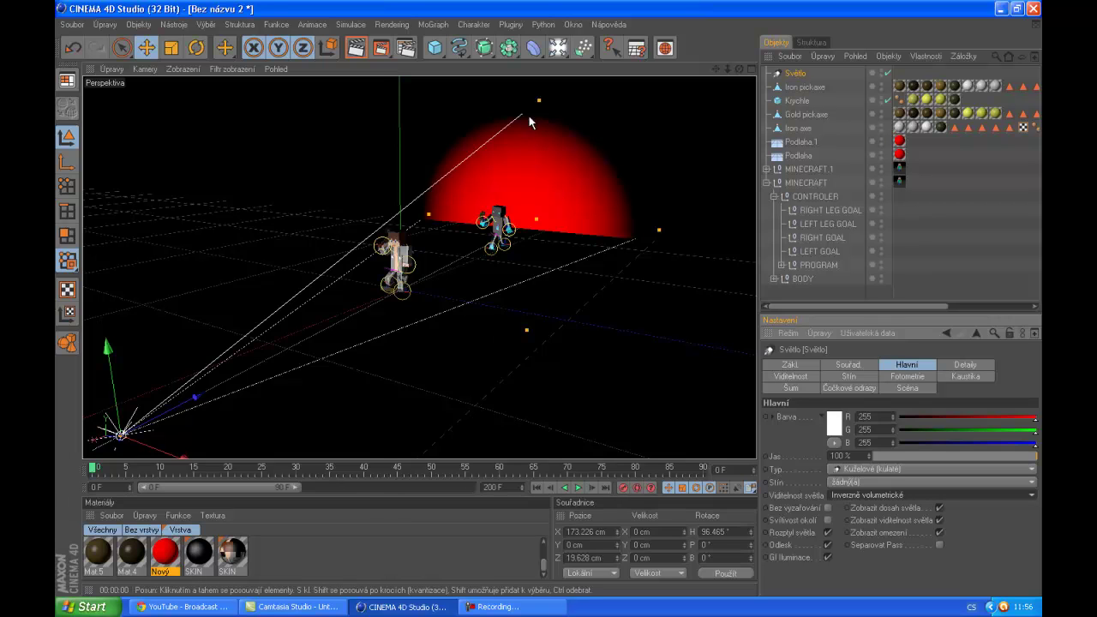
pyautogui.moveTo(539, 102); pyautogui.dragTo(549, 299)
# - Render a closer view of both characters to preview the inverse volumetric light
pyautogui.moveTo(739, 68); pyautogui.dragTo(549, 298)
pyautogui.scroll(5, 549, 298)
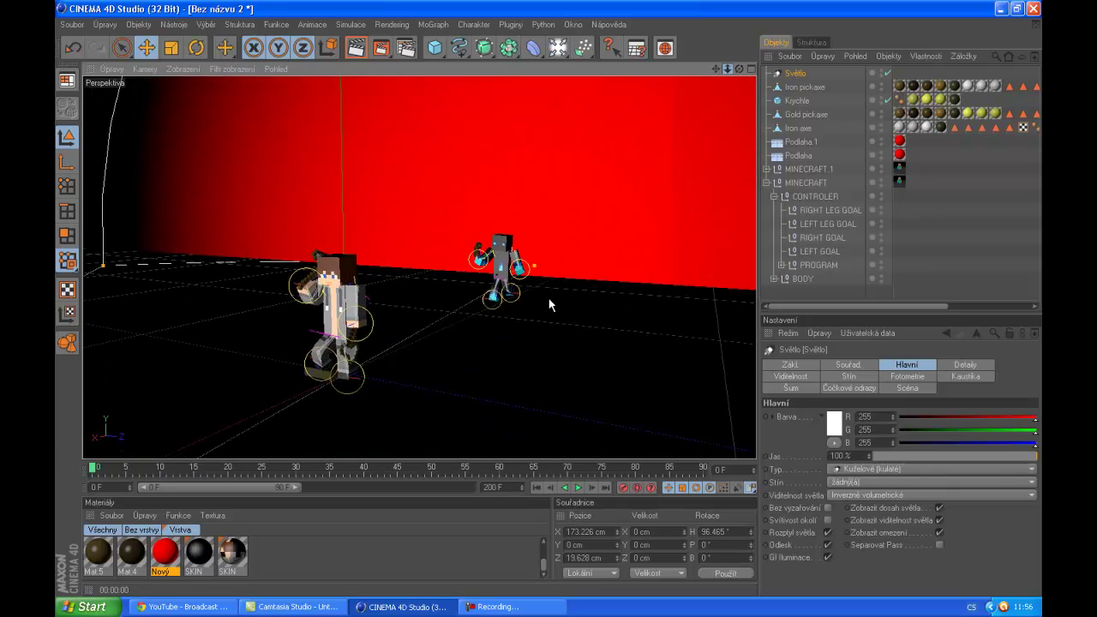
pyautogui.click(356, 48)
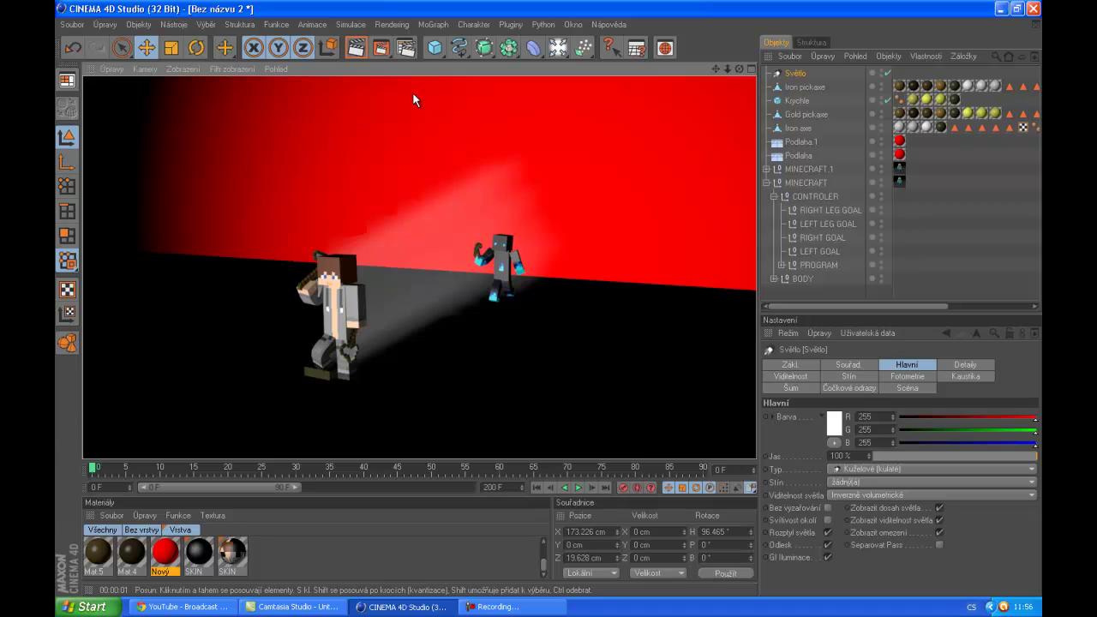
# - In the render settings, set the saved image format to JPEG
pyautogui.moveTo(739, 70); pyautogui.dragTo(553, 306)
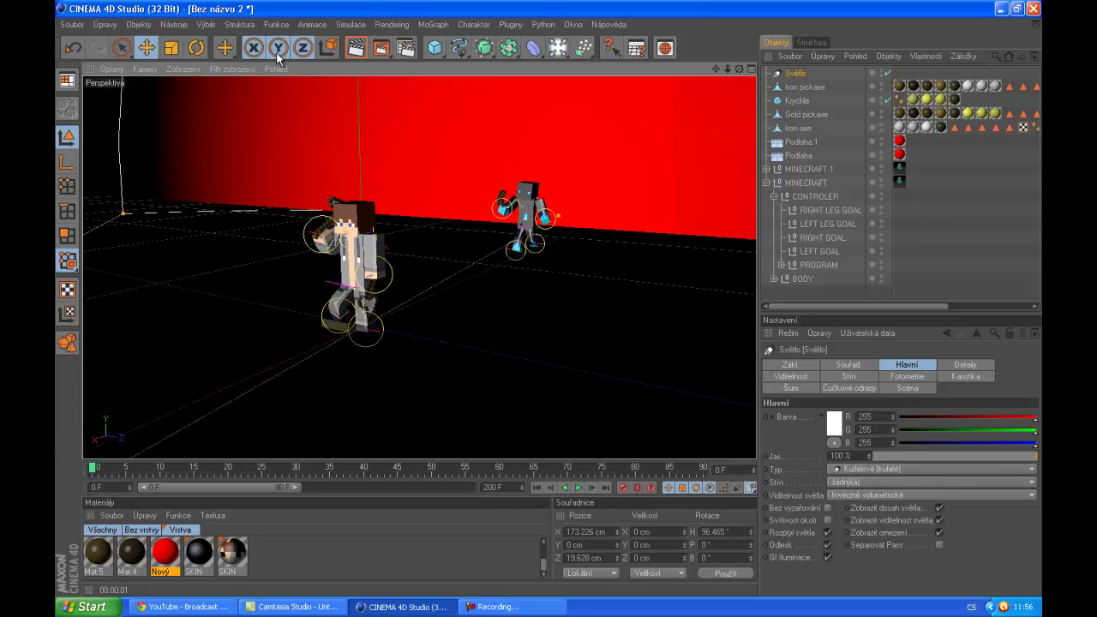
pyautogui.click(406, 48)
pyautogui.click(187, 64)
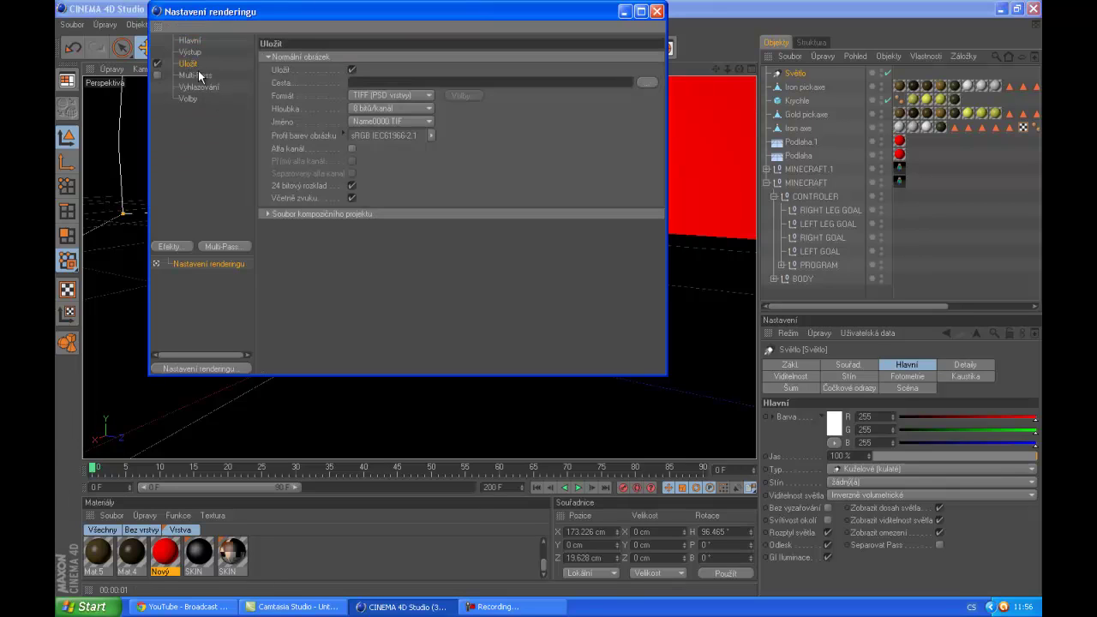
pyautogui.click(415, 96)
pyautogui.click(381, 160)
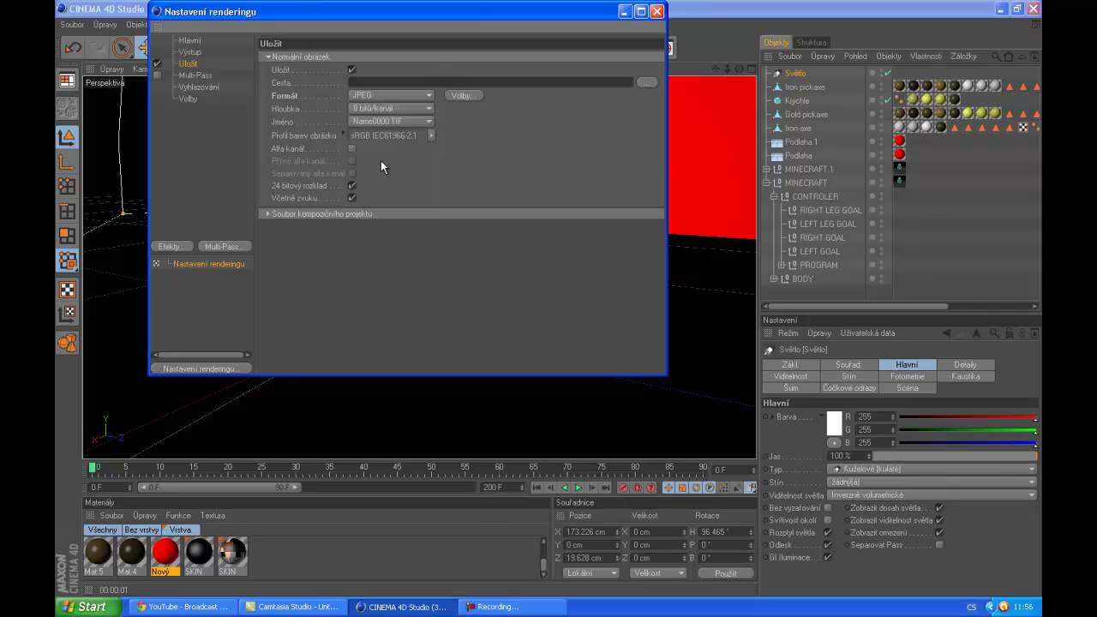
# - Set the render's save path to Plocha.jpg on the desktop (Plocha), keeping JPEG as the format
pyautogui.click(648, 81)
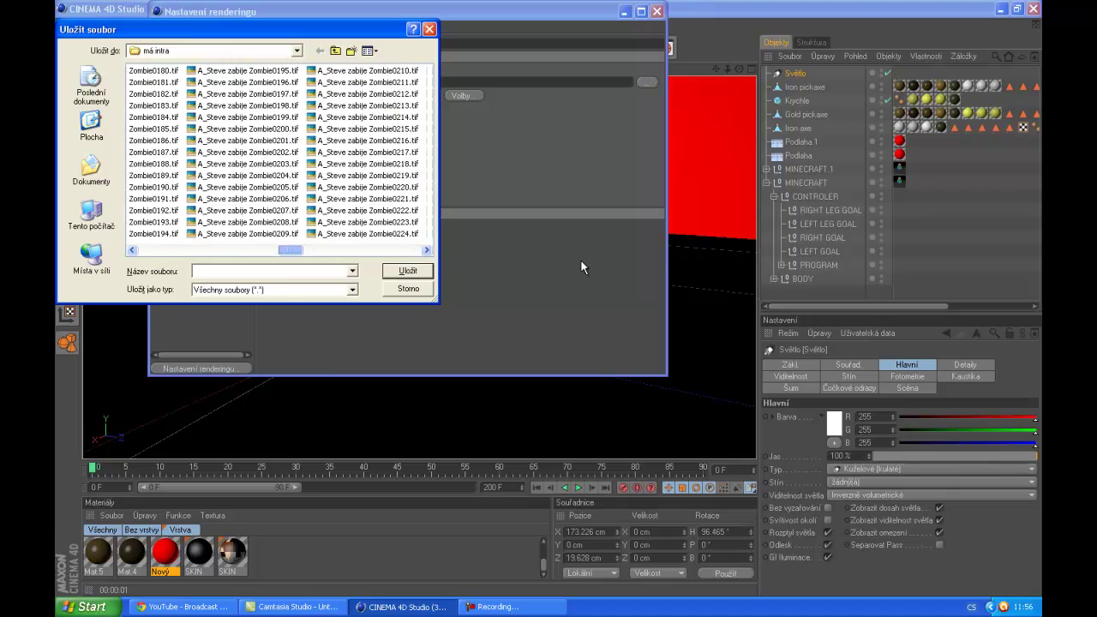
pyautogui.moveTo(516, 261); pyautogui.dragTo(422, 252)
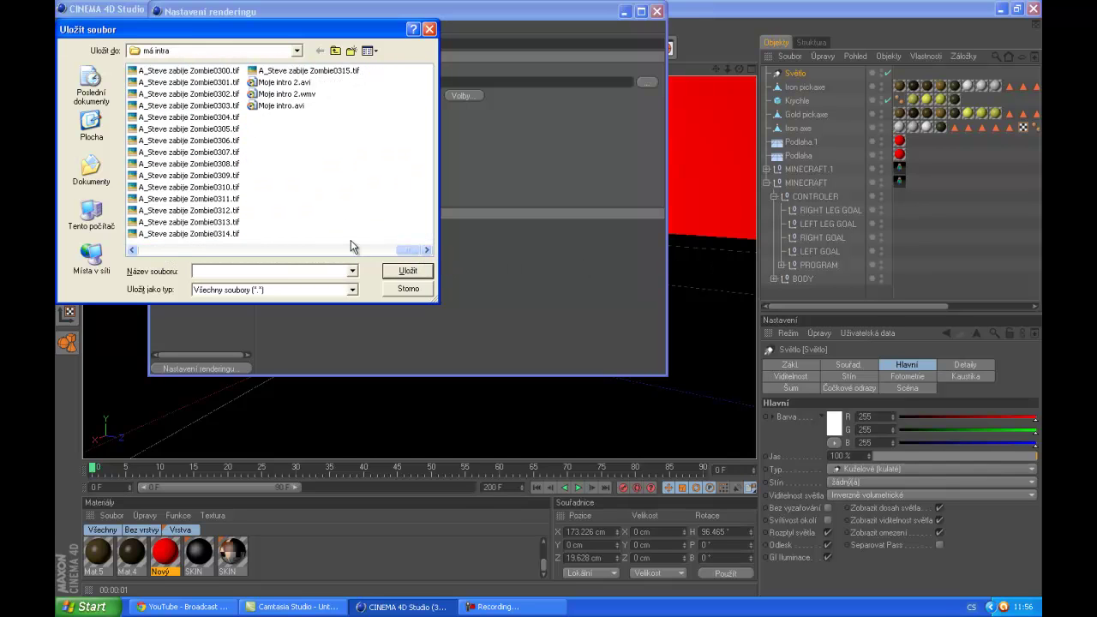
pyautogui.click(90, 133)
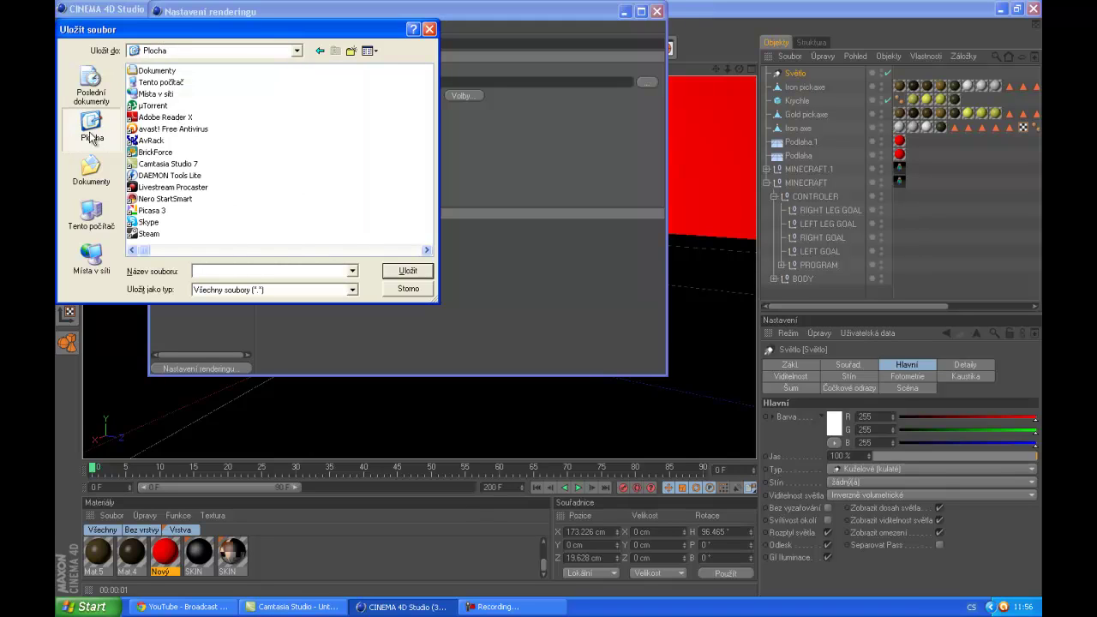
pyautogui.write('Plocha')
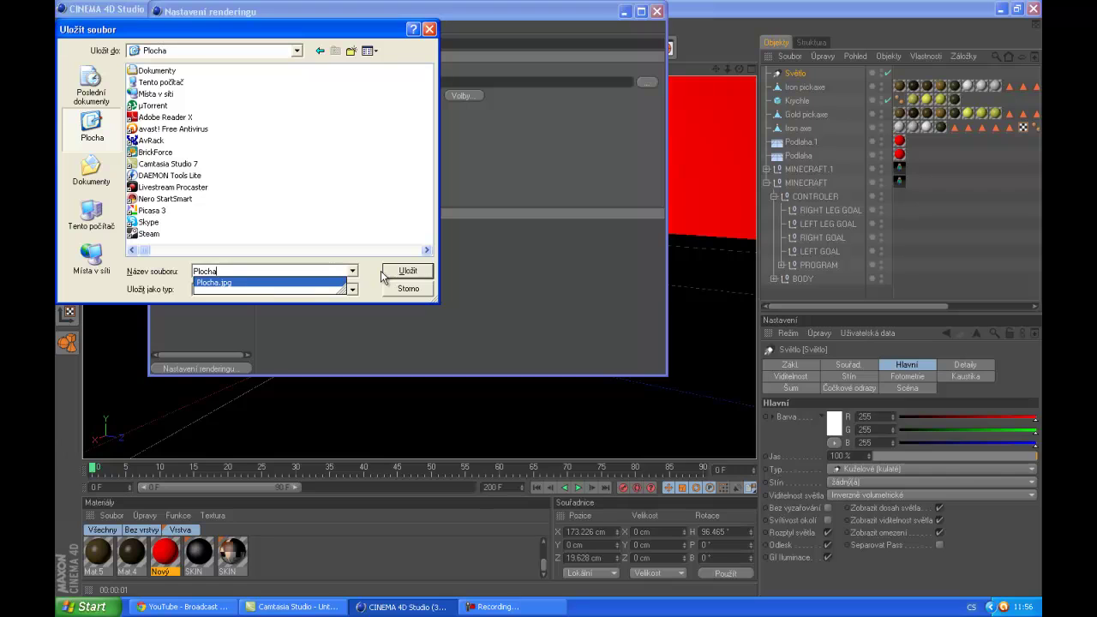
pyautogui.click(275, 285)
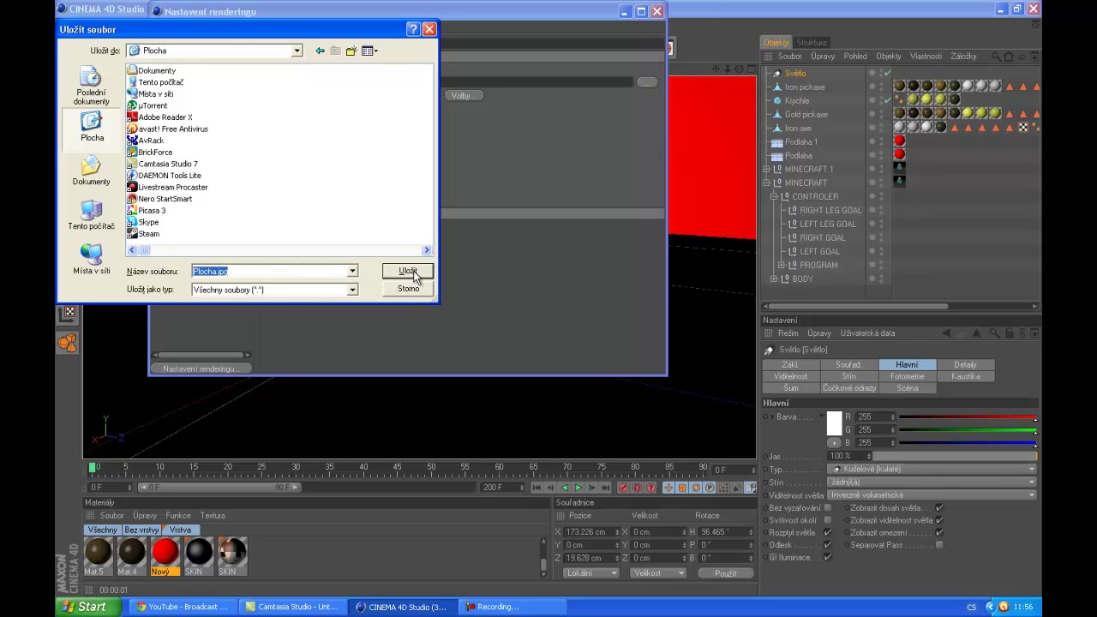
pyautogui.click(413, 274)
pyautogui.click(525, 341)
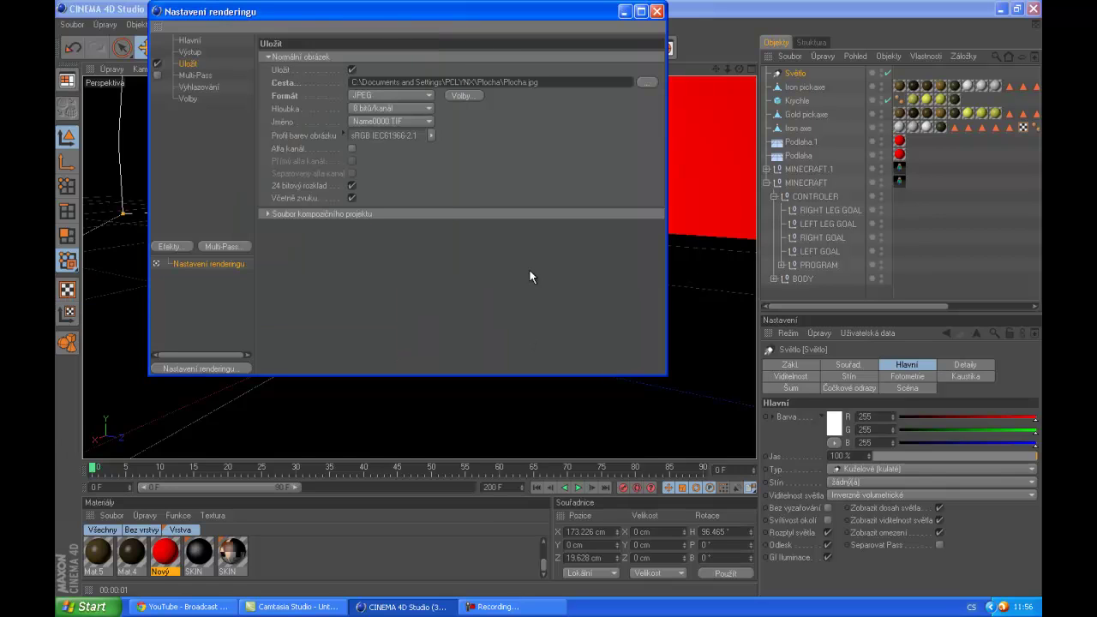
pyautogui.click(404, 96)
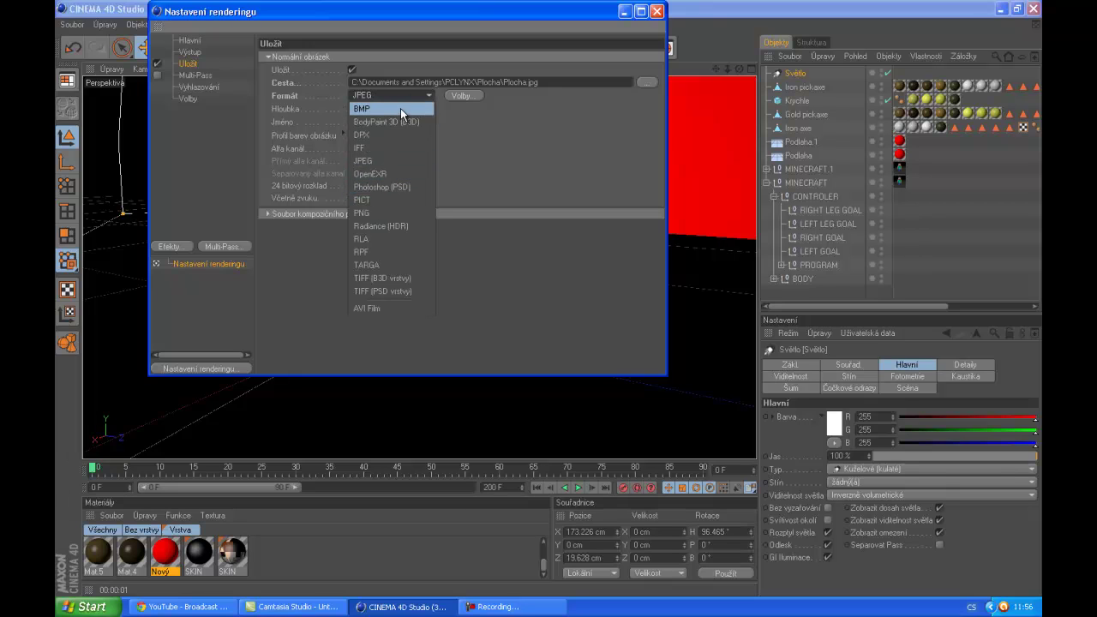
pyautogui.click(577, 156)
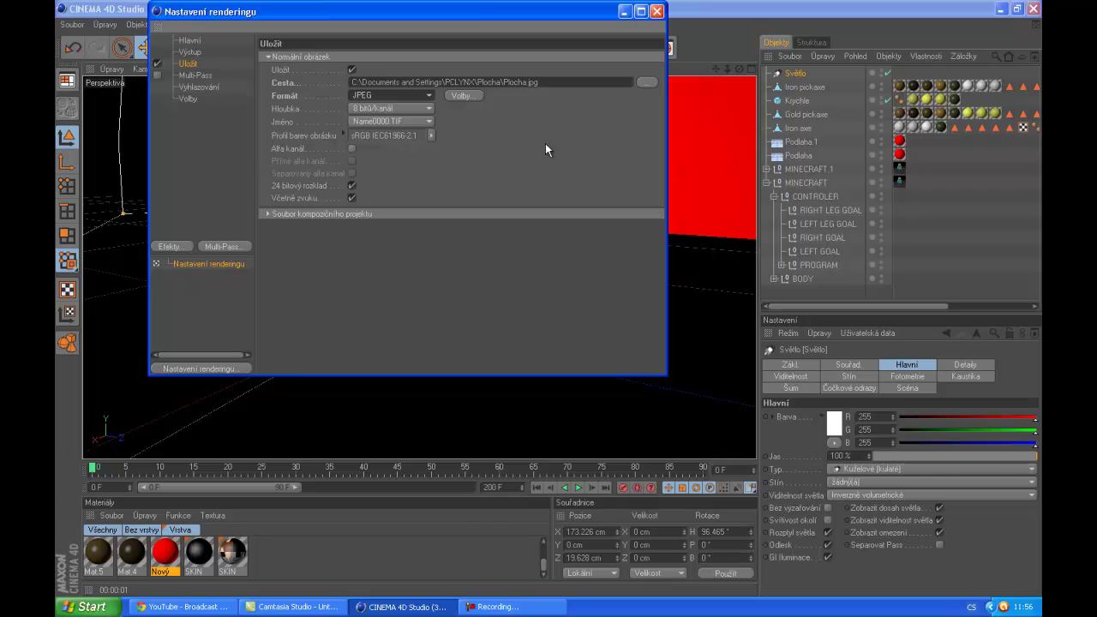
# - Apply the HDTV 1080 25 film/video preset to the render output and close the render settings
pyautogui.click(188, 53)
pyautogui.click(273, 58)
pyautogui.moveTo(319, 102)
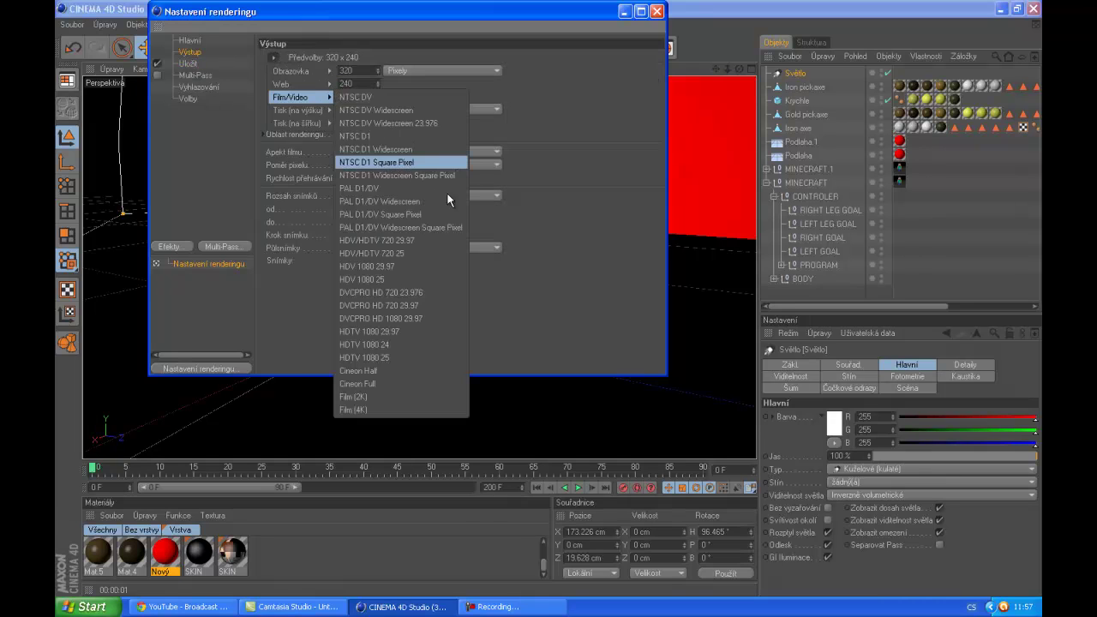
pyautogui.click(401, 356)
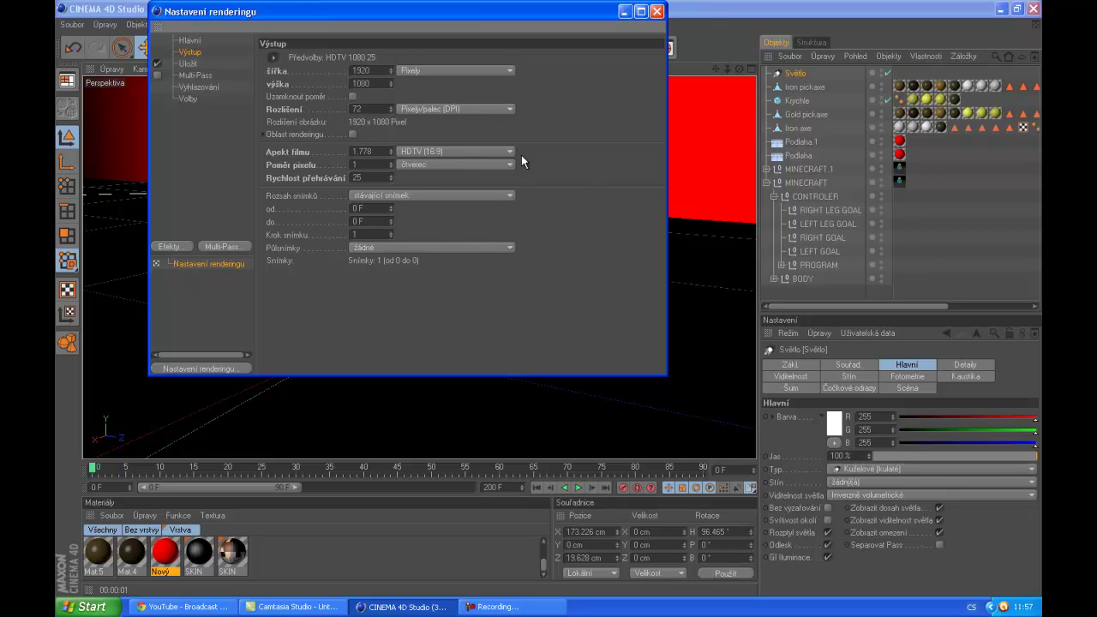
pyautogui.click(657, 11)
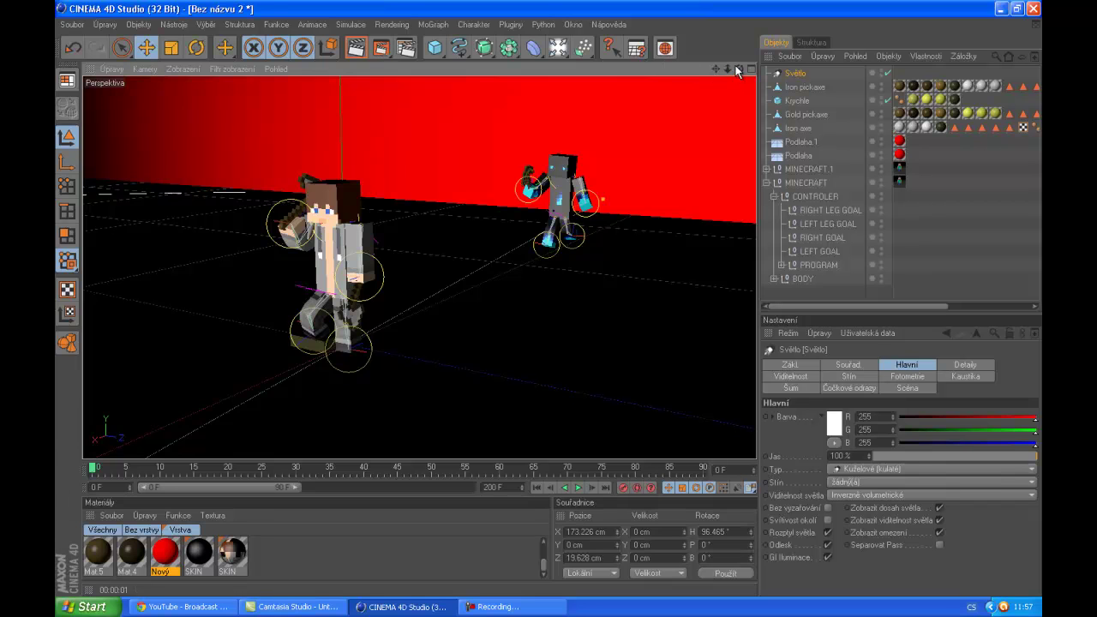
# - Frame both characters from a closer, lower angle around the front one's head and render a preview
pyautogui.moveTo(737, 69); pyautogui.dragTo(652, 199)
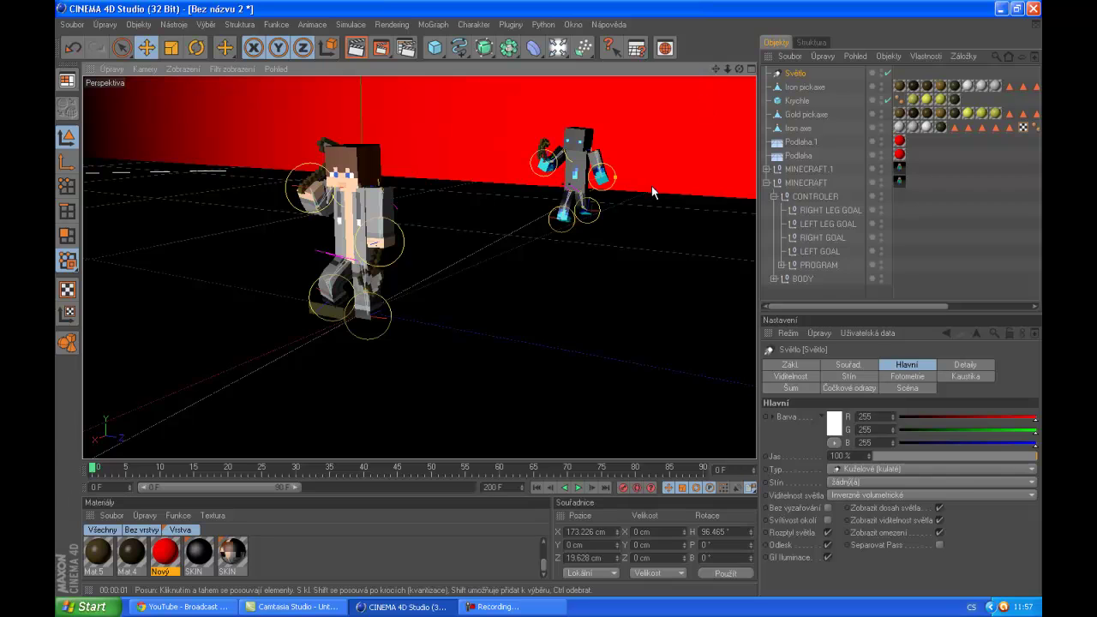
pyautogui.click(366, 169)
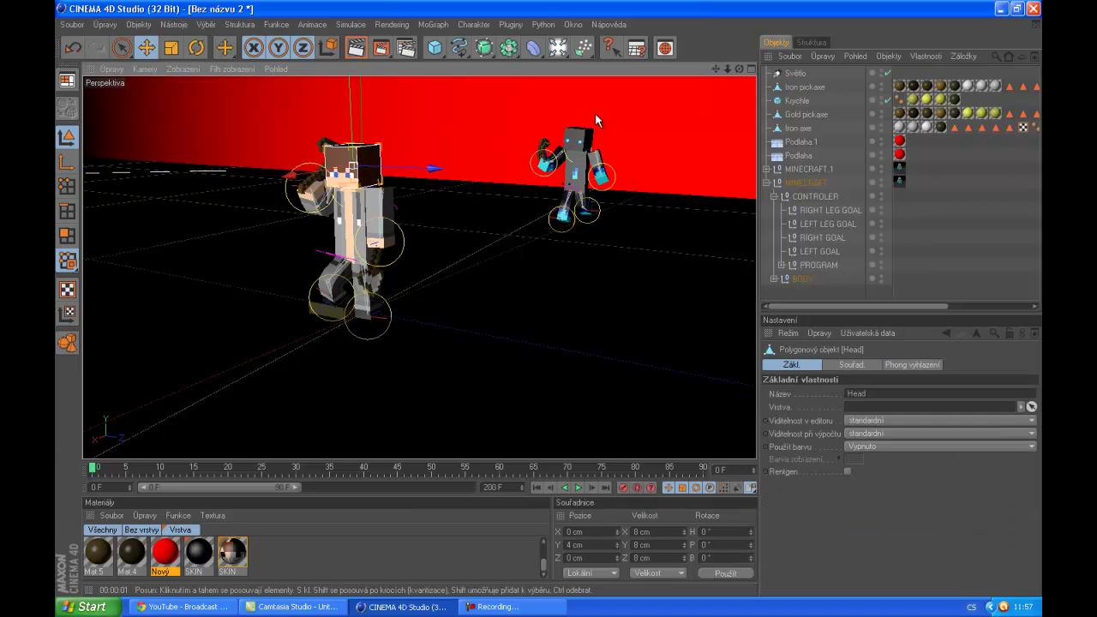
pyautogui.moveTo(739, 69); pyautogui.dragTo(530, 299)
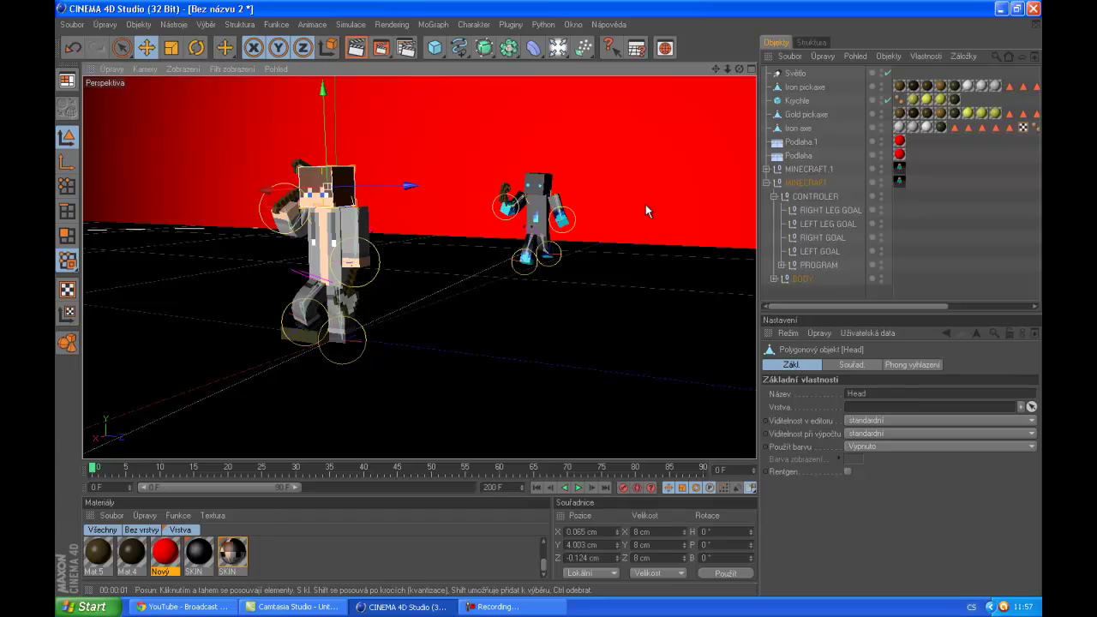
pyautogui.click(580, 317)
pyautogui.keyDown('alt'); pyautogui.moveTo(707, 120); pyautogui.dragTo(549, 304); pyautogui.keyUp('alt')
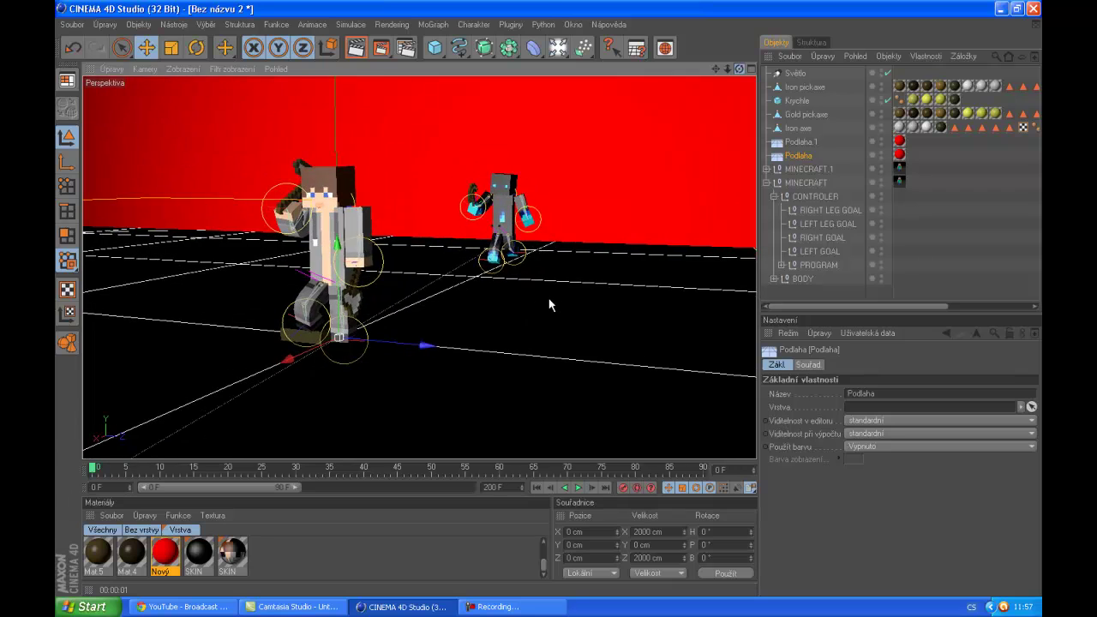
pyautogui.click(348, 48)
pyautogui.click(347, 49)
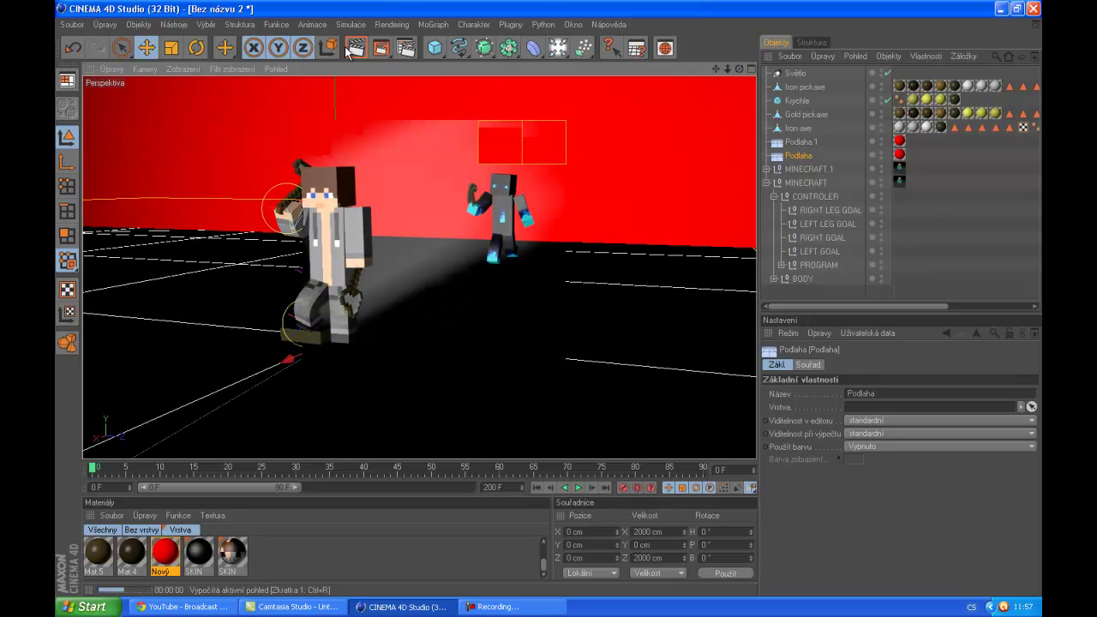
# - Reframe the shot around the front character with more space between the two figures and preview the render
pyautogui.click(443, 140)
pyautogui.moveTo(741, 71); pyautogui.dragTo(552, 304)
pyautogui.click(265, 184)
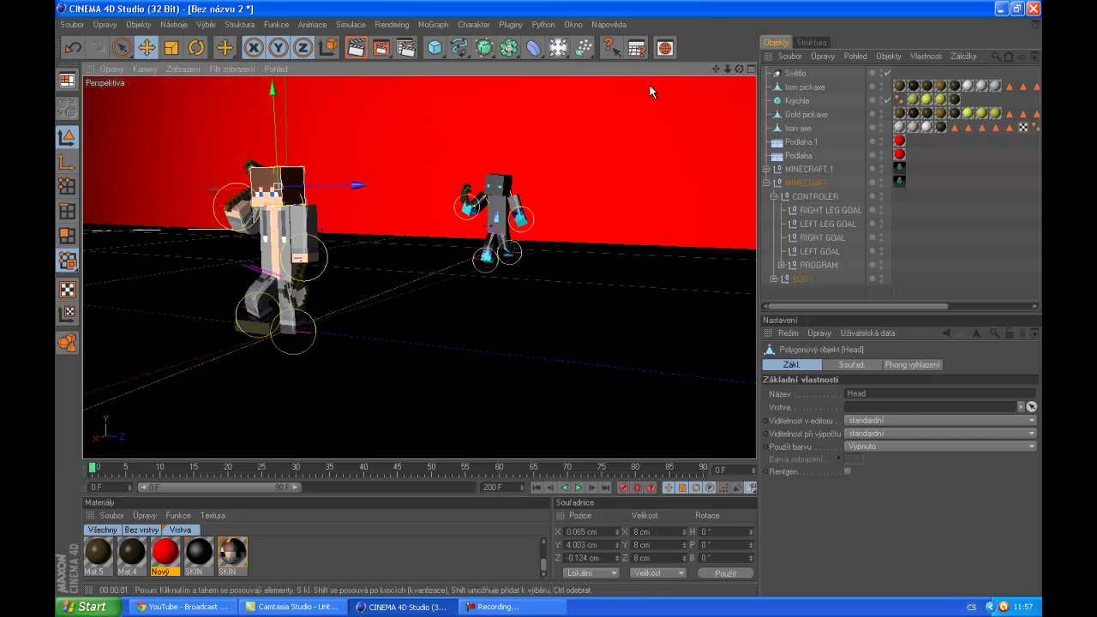
pyautogui.moveTo(739, 69)
pyautogui.mouseDown()
pyautogui.moveTo(547, 297)
pyautogui.moveTo(739, 70)
pyautogui.mouseUp()
pyautogui.click(356, 47)
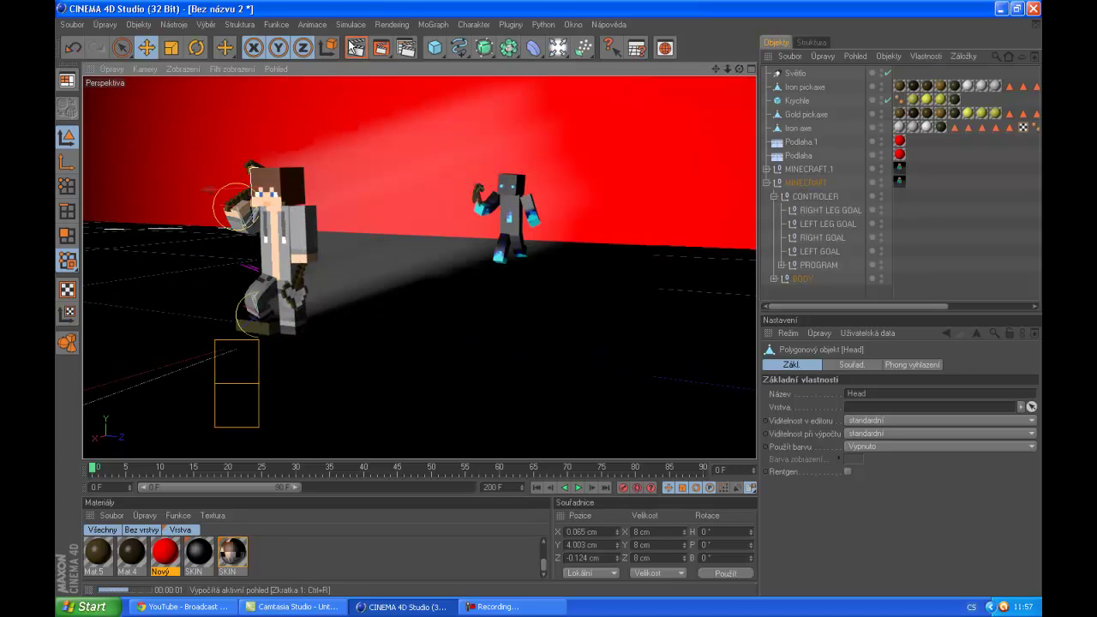
pyautogui.click(602, 271)
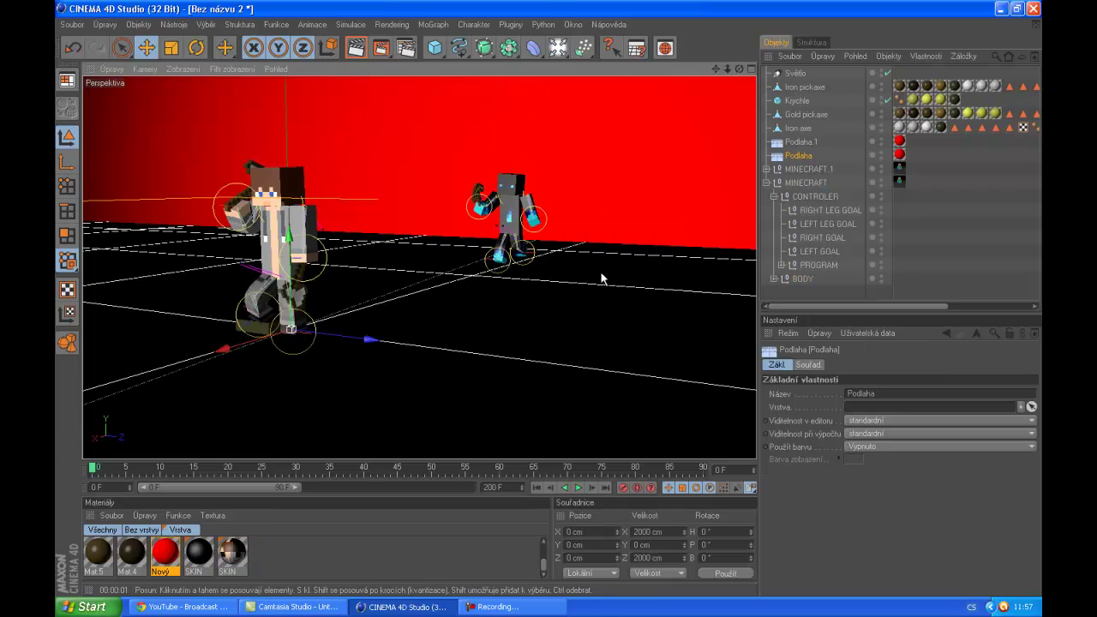
# - Render the image to the picture viewer, overwriting Plocha.jpg, and examine the far character's head at high magnification
pyautogui.click(381, 49)
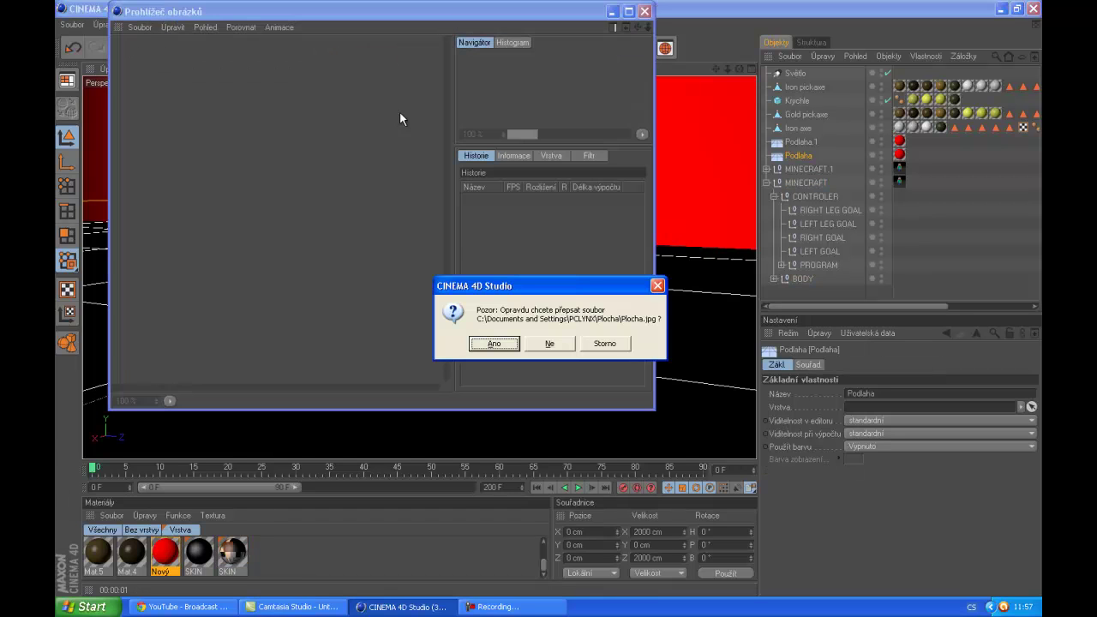
pyautogui.click(494, 343)
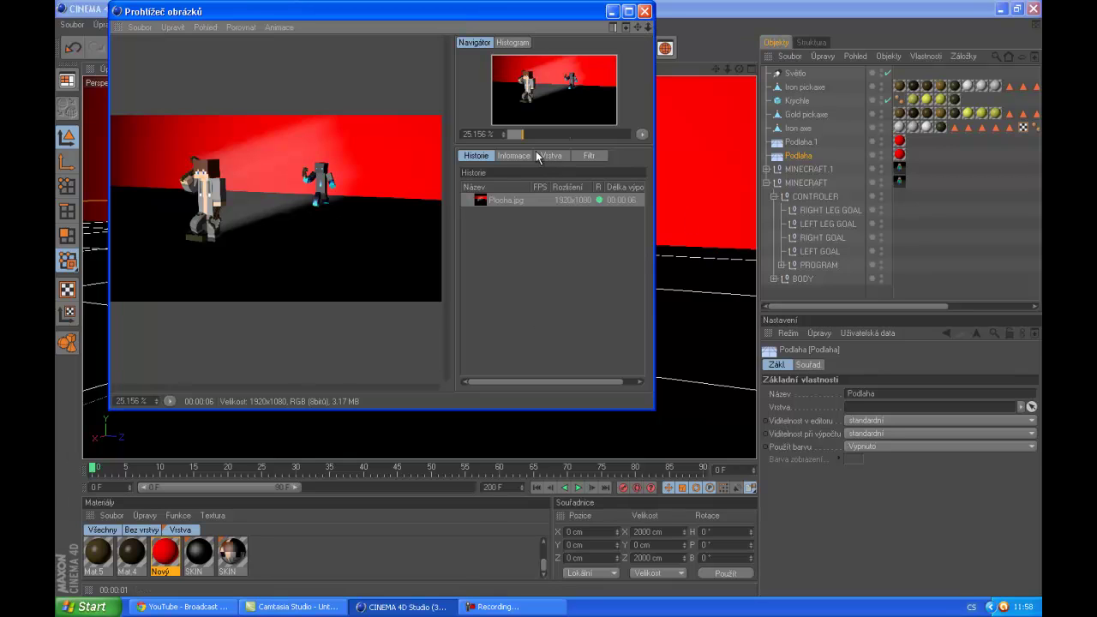
pyautogui.moveTo(515, 135); pyautogui.dragTo(572, 134)
pyautogui.moveTo(553, 90); pyautogui.dragTo(573, 78)
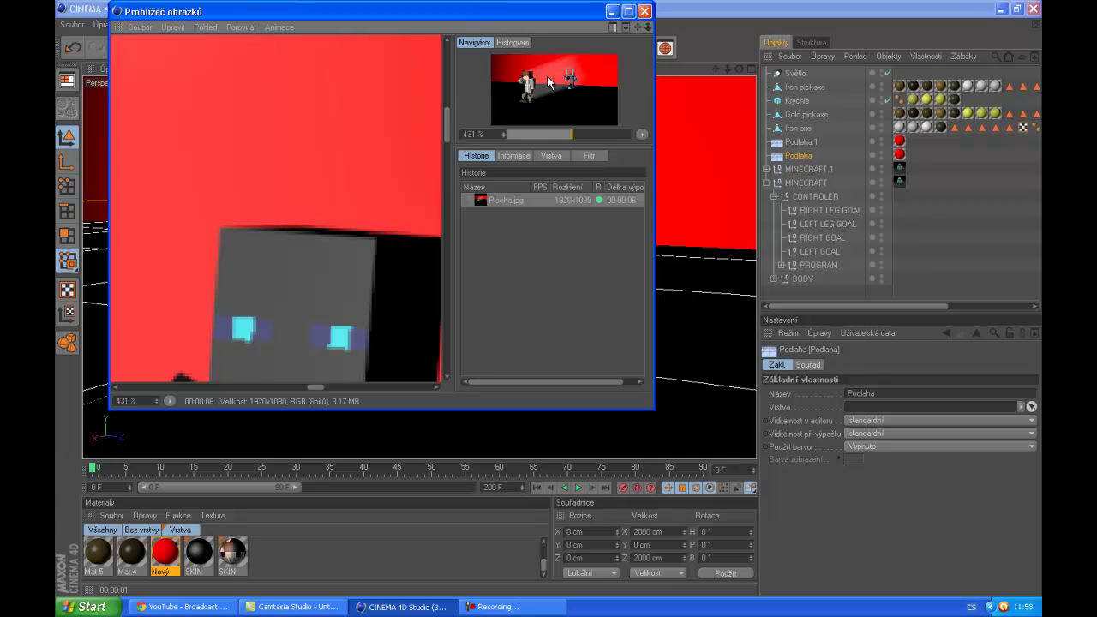
pyautogui.click(645, 11)
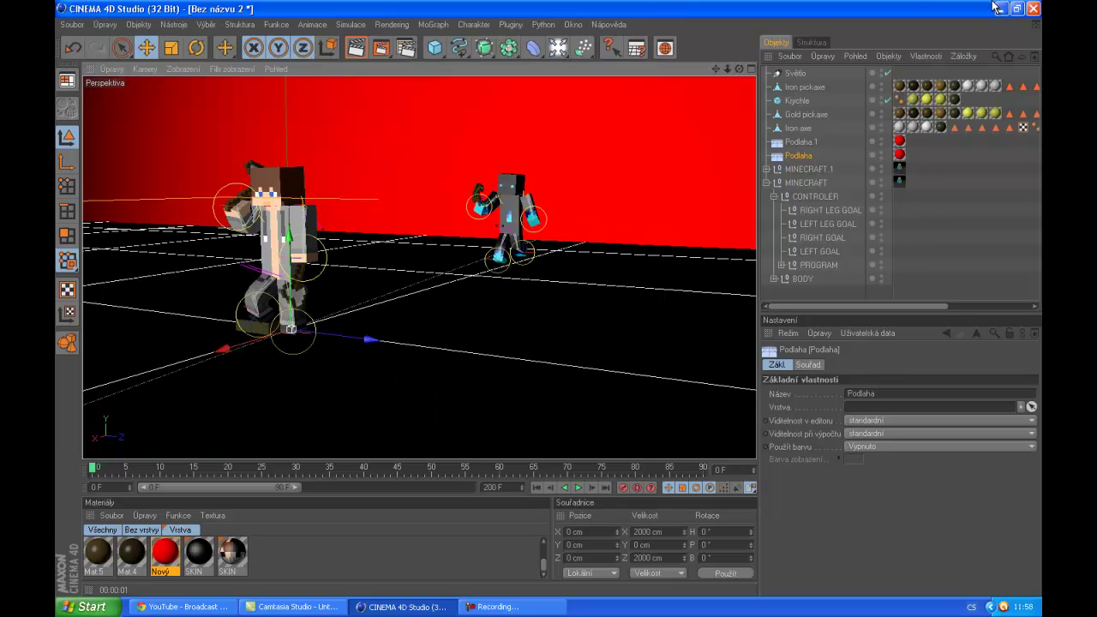
# - Quit CINEMA 4D without saving Bez názvu 2 or the other open project
pyautogui.click(1036, 9)
pyautogui.click(566, 347)
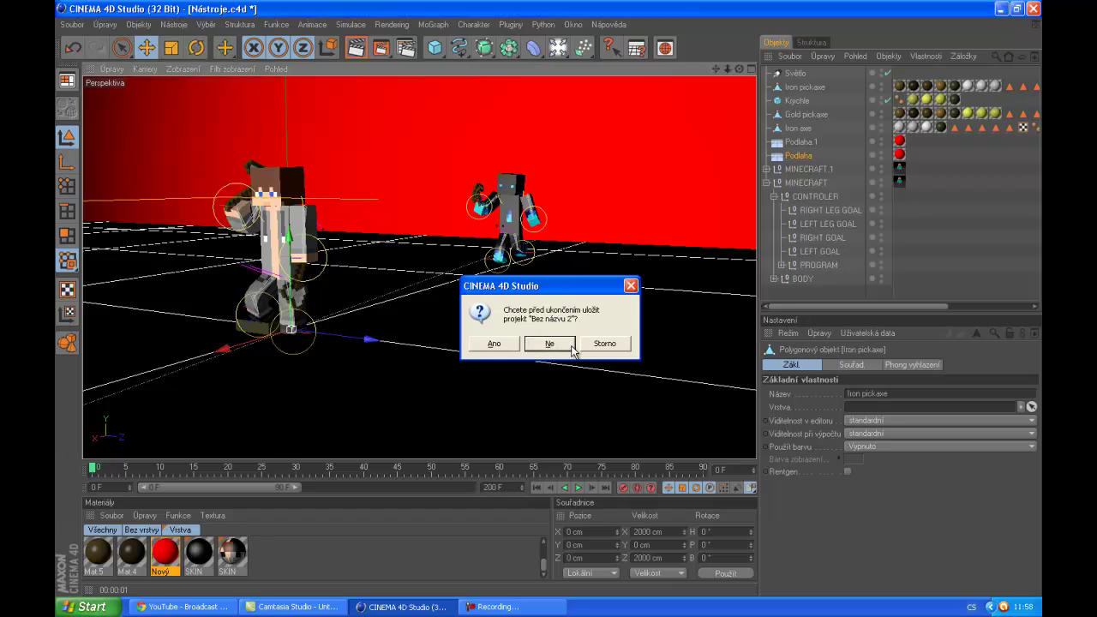
pyautogui.click(561, 346)
pyautogui.click(562, 347)
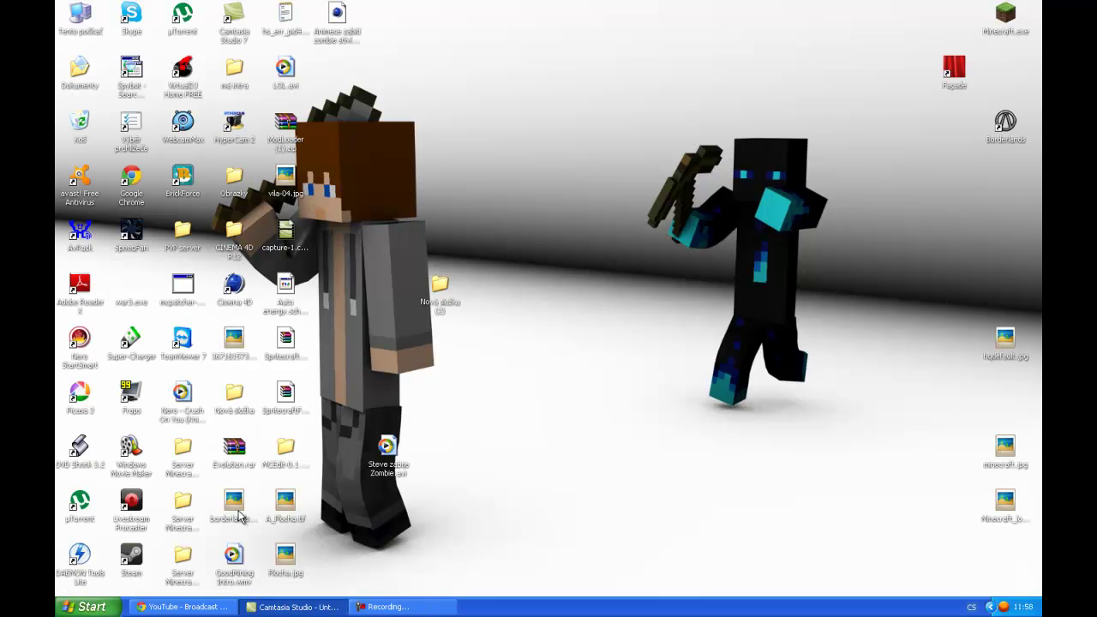
# - Open Plocha.jpg from the desktop to check the rendered image, and close the Picasa viewer
pyautogui.click(286, 555)
pyautogui.doubleClick(286, 556)
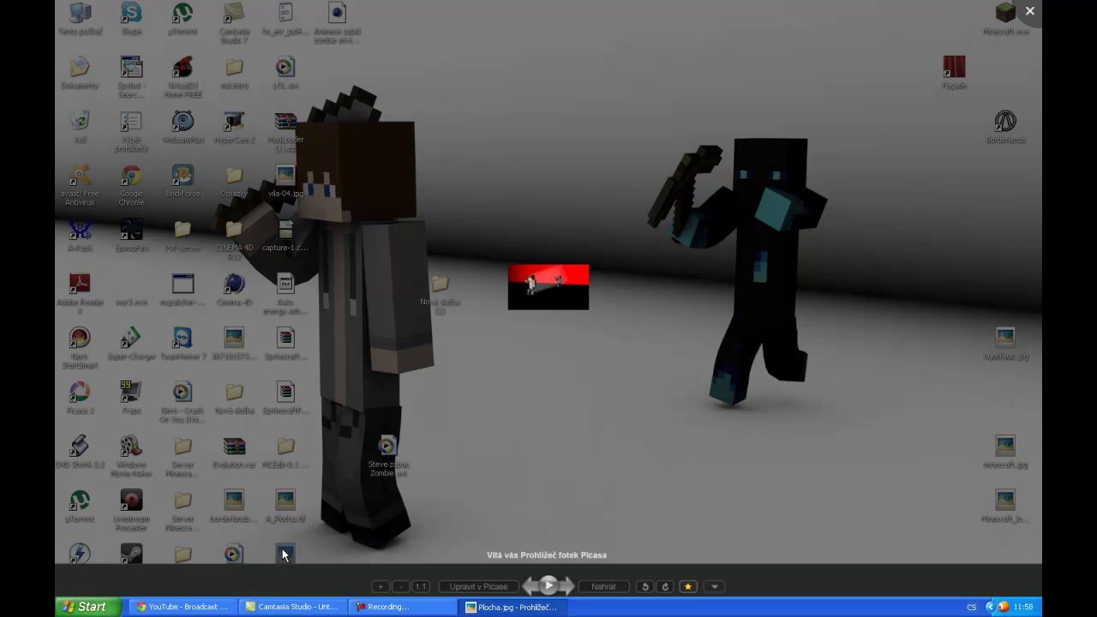
pyautogui.click(1033, 12)
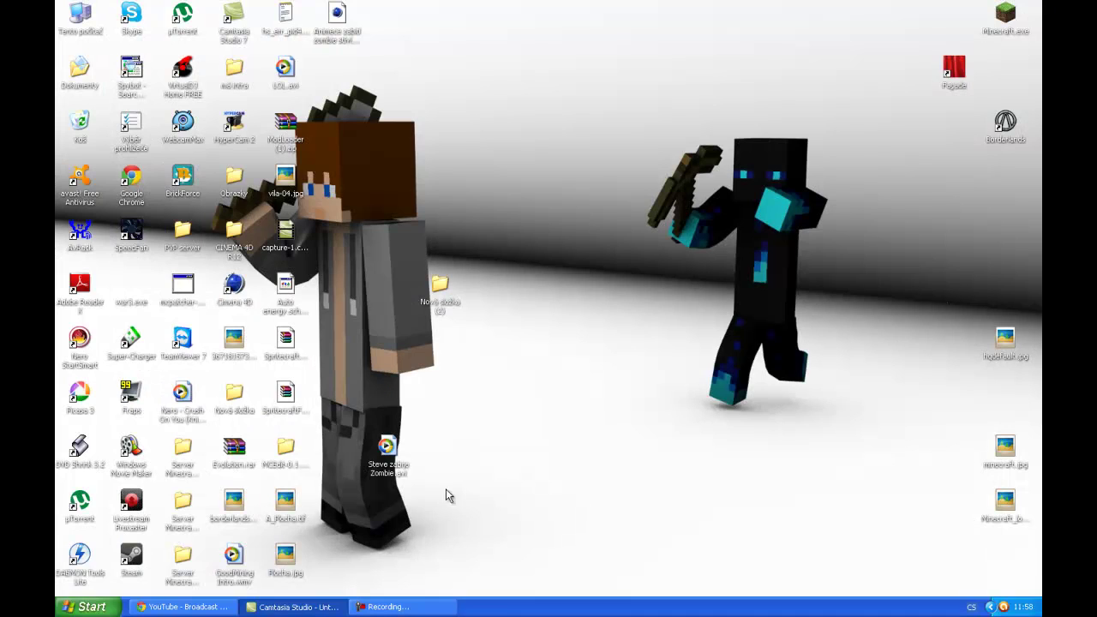
# - Open Plocha.jpg in the Windows picture and fax viewer, set it as the desktop wallpaper, and close the viewer
pyautogui.rightClick(277, 547)
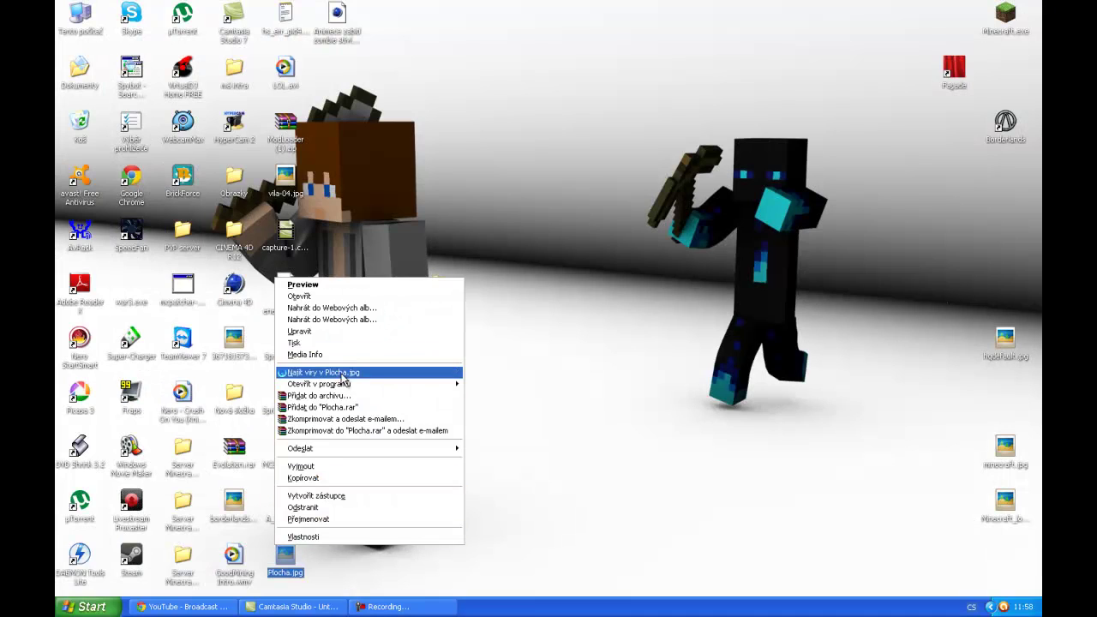
pyautogui.moveTo(357, 385)
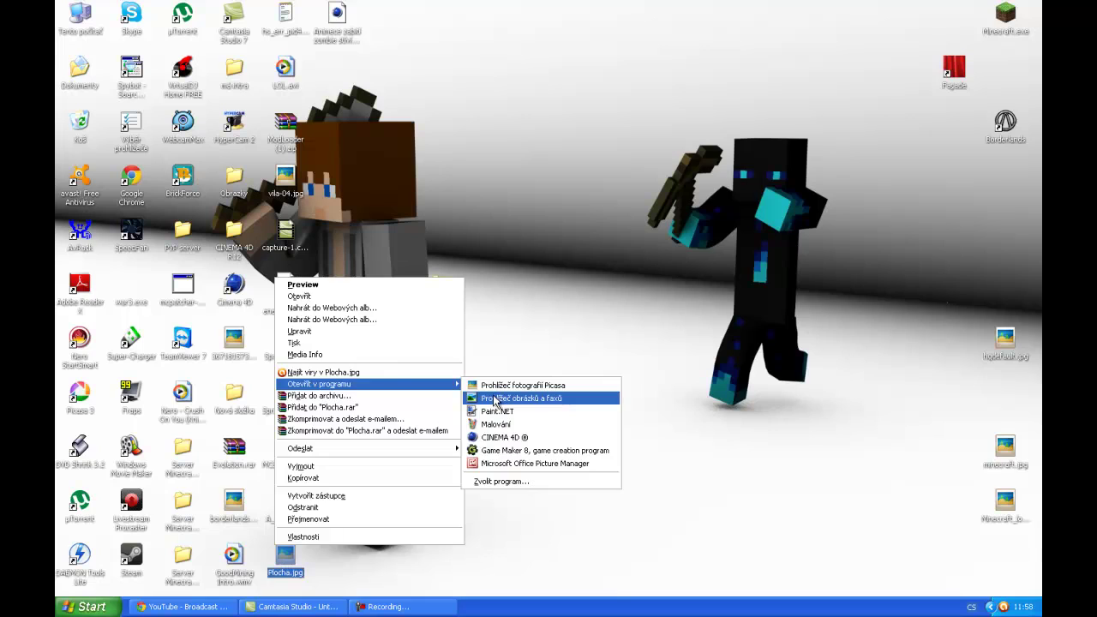
pyautogui.click(495, 398)
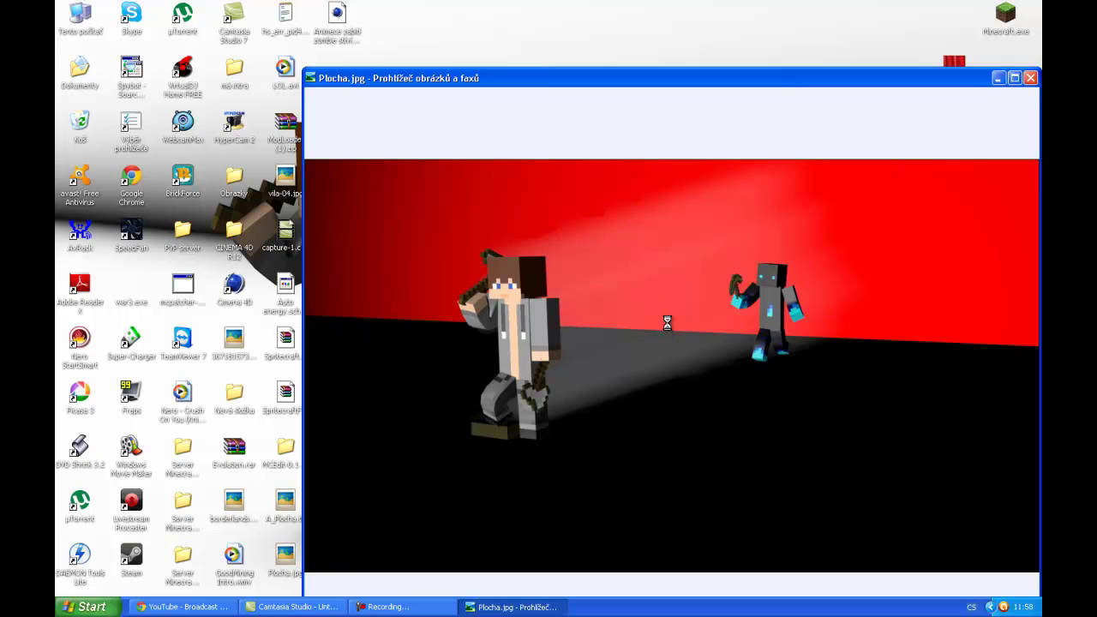
pyautogui.rightClick(666, 321)
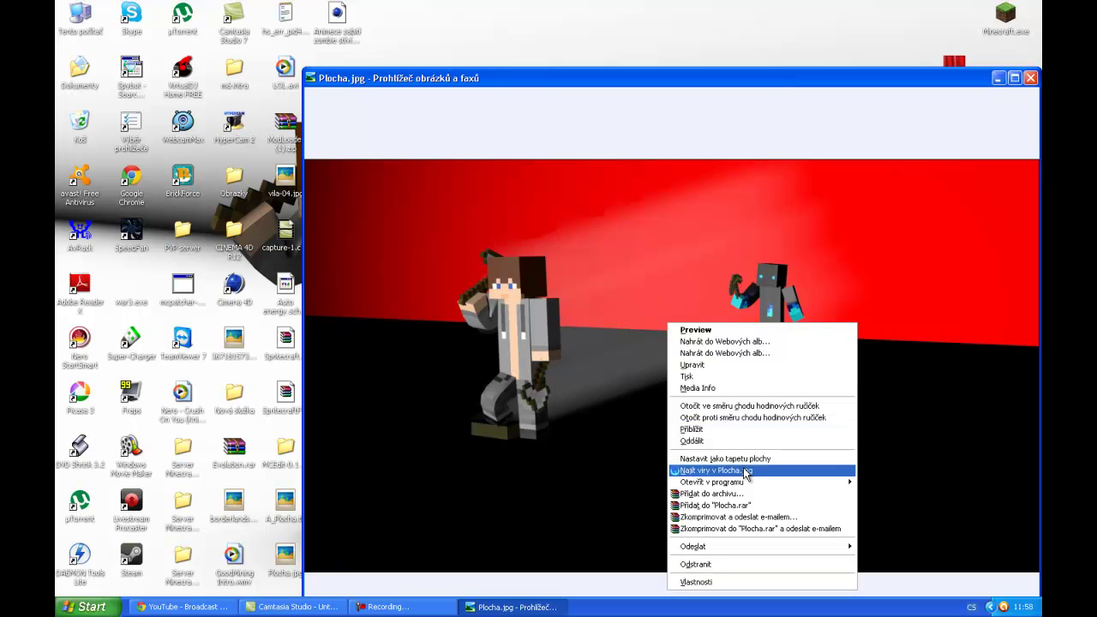
pyautogui.click(735, 459)
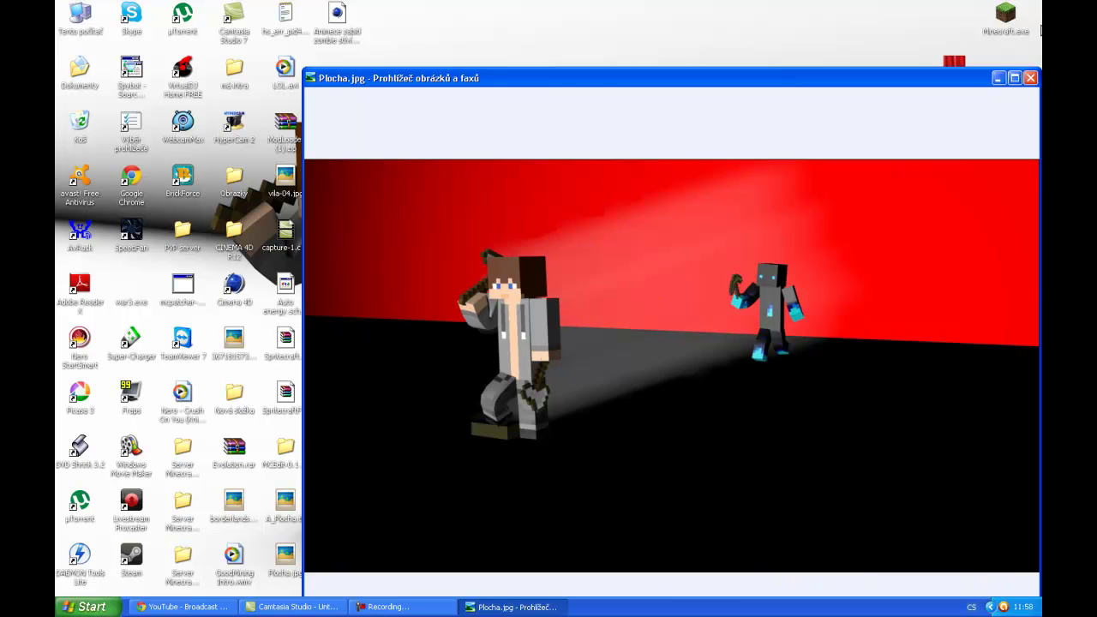
pyautogui.click(1032, 78)
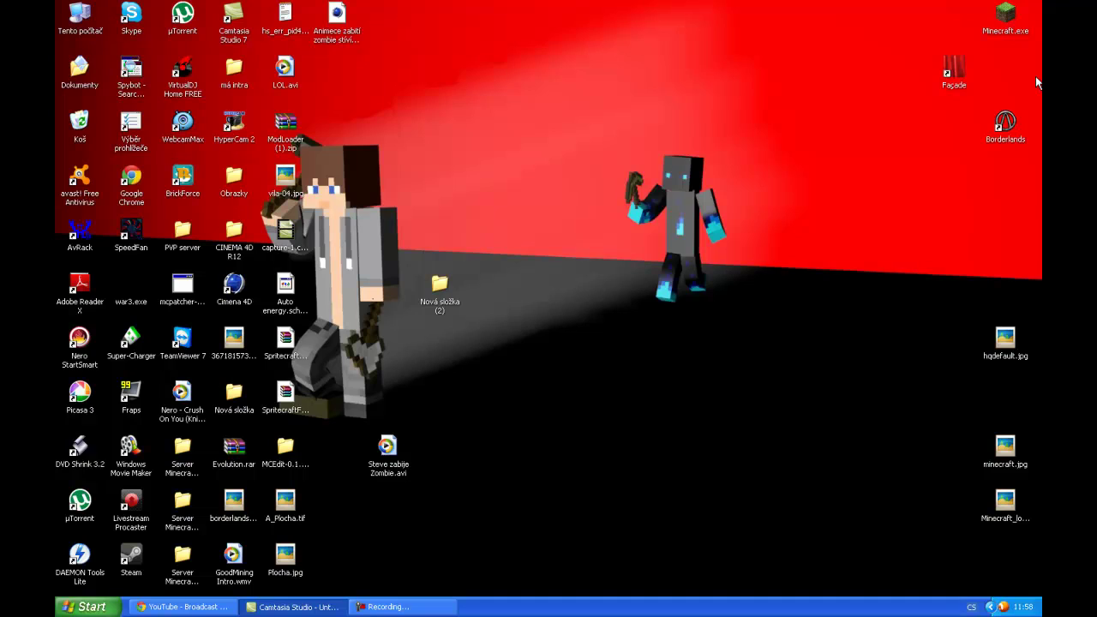